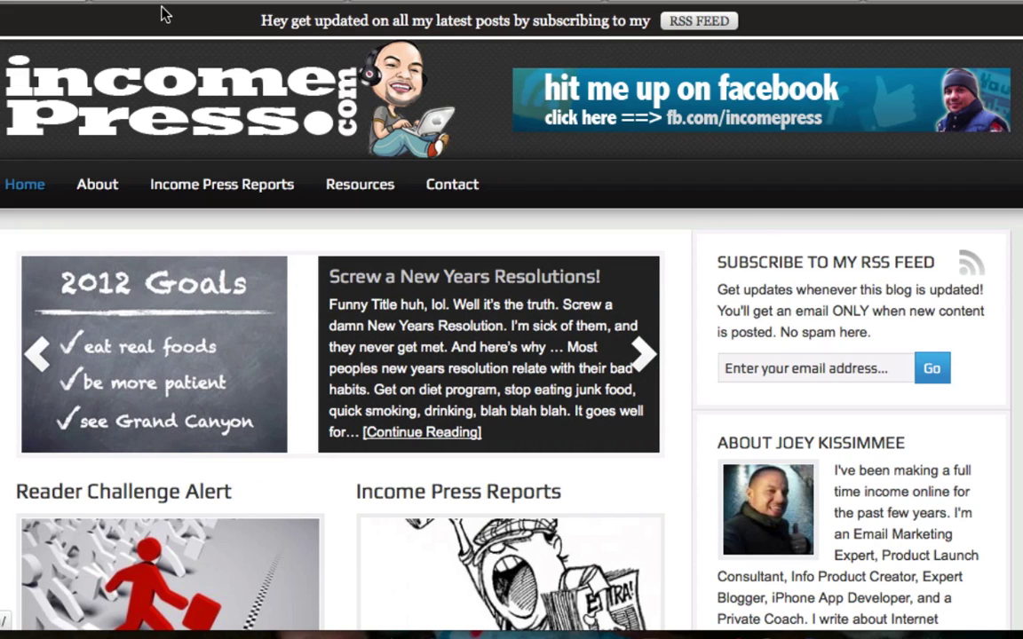
Open the Dominoes Info page "How to Make Coquito Recipe" and look through the post's text and embedded video.
left_click(195, 3)
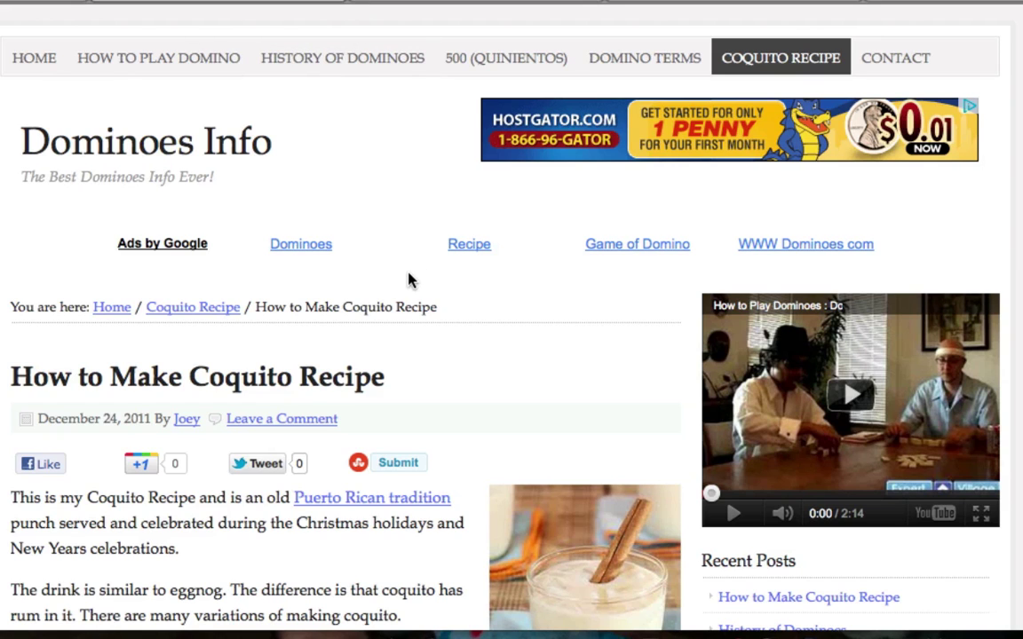
scroll(409, 281, "down", 3)
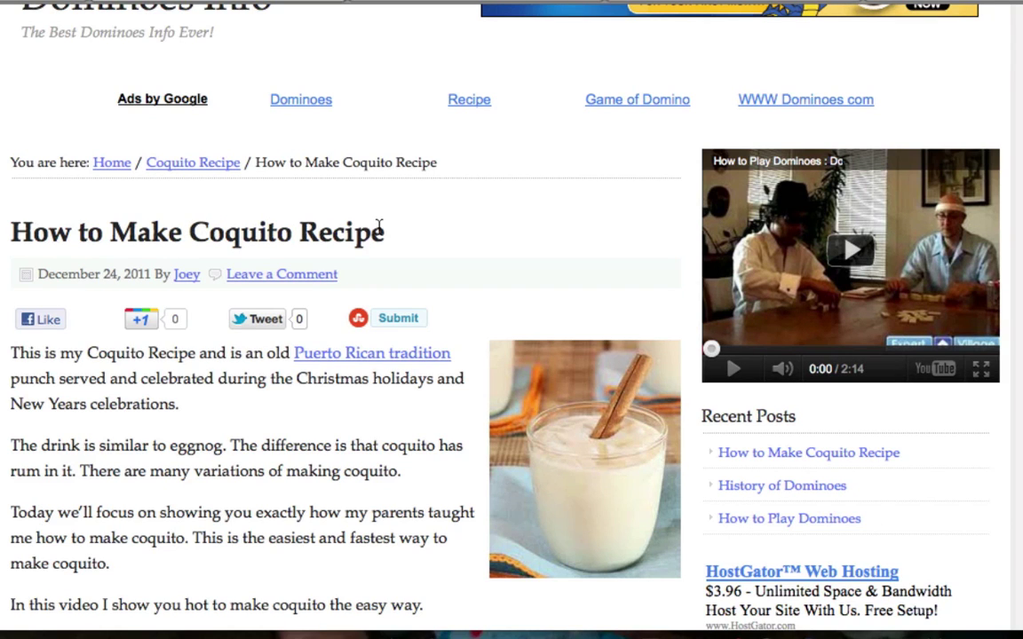
scroll(410, 242, "down", 1)
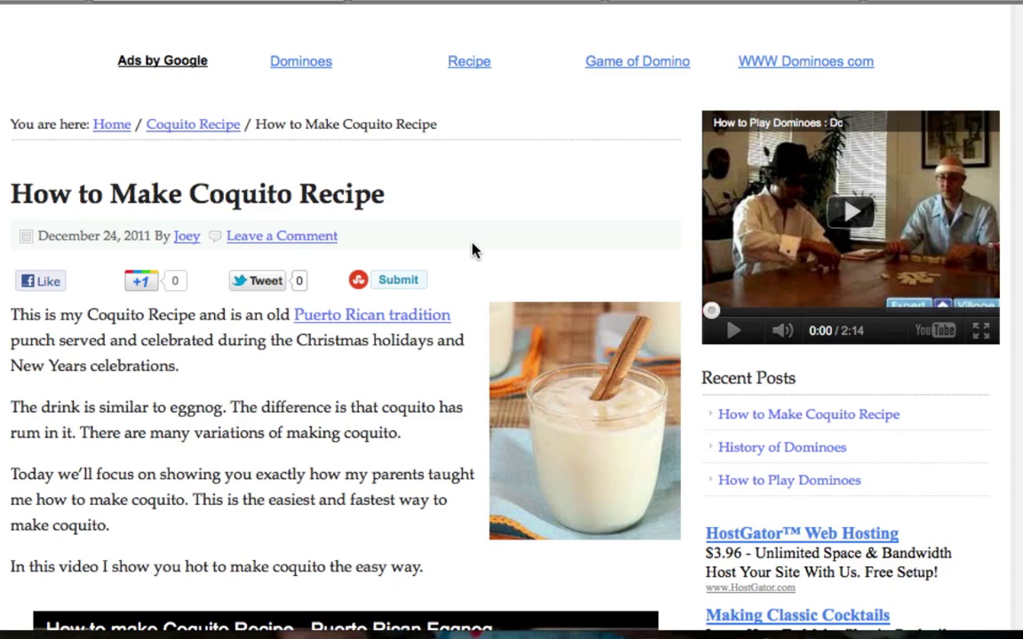
scroll(473, 251, "down", 2)
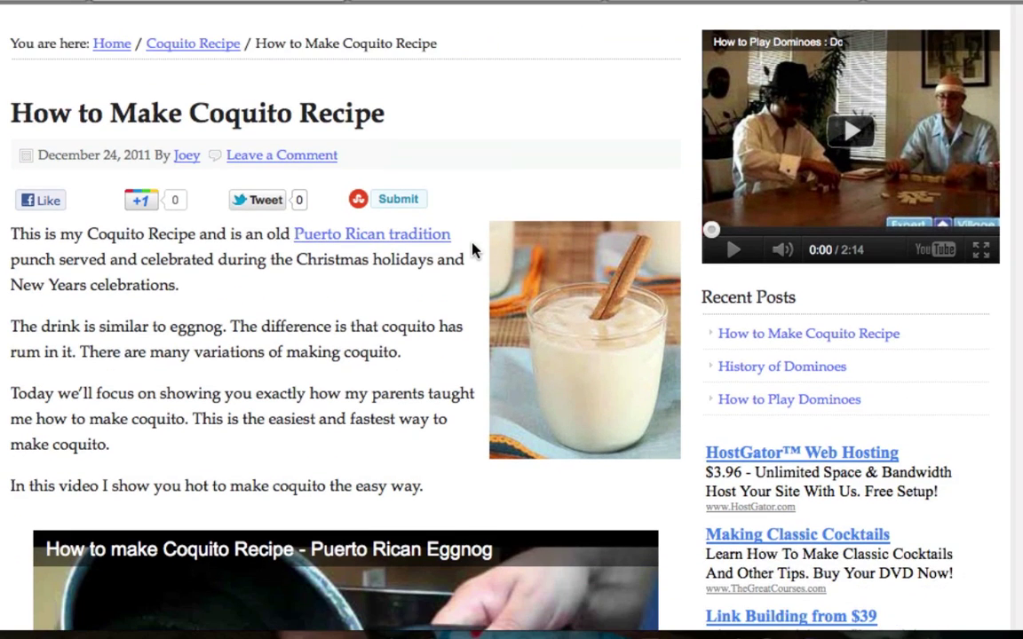
scroll(186, 286, "down", 2)
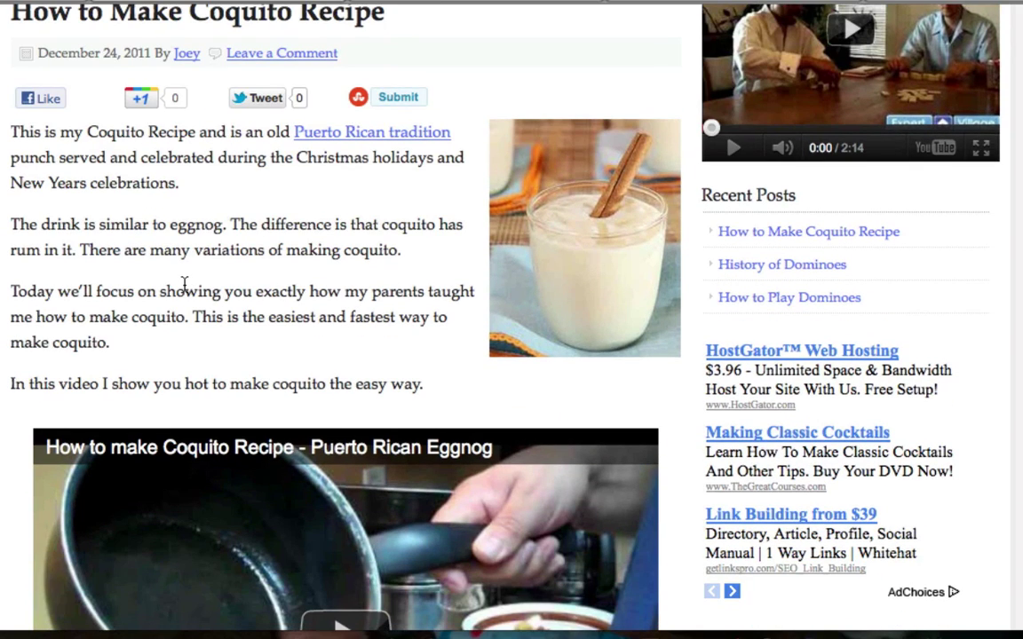
scroll(410, 256, "down", 2)
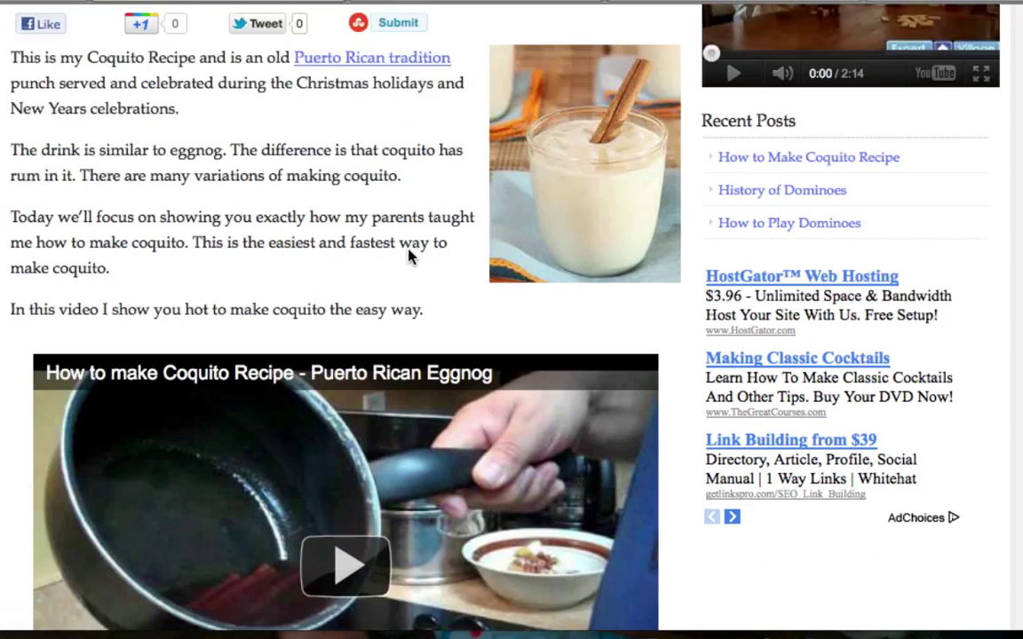
scroll(411, 255, "down", 5)
scroll(410, 256, "up", 7)
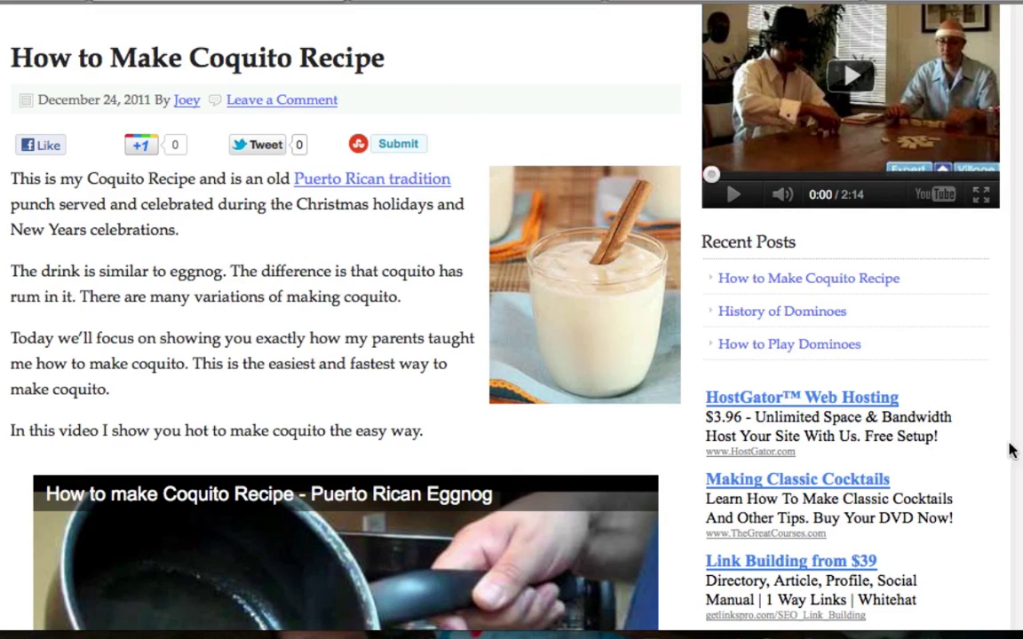
left_click(933, 575)
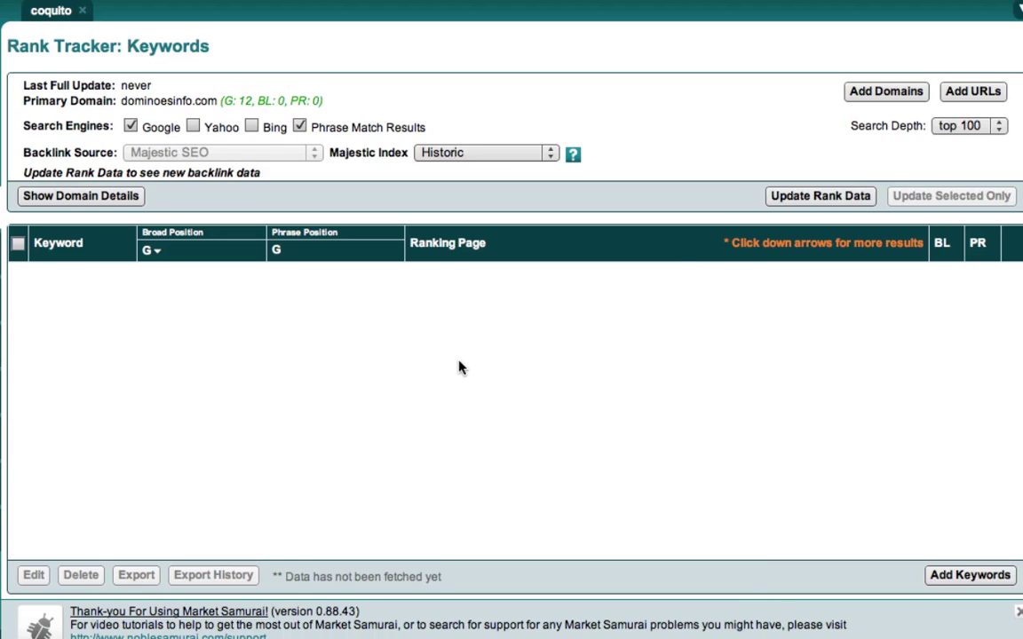
left_click(875, 92)
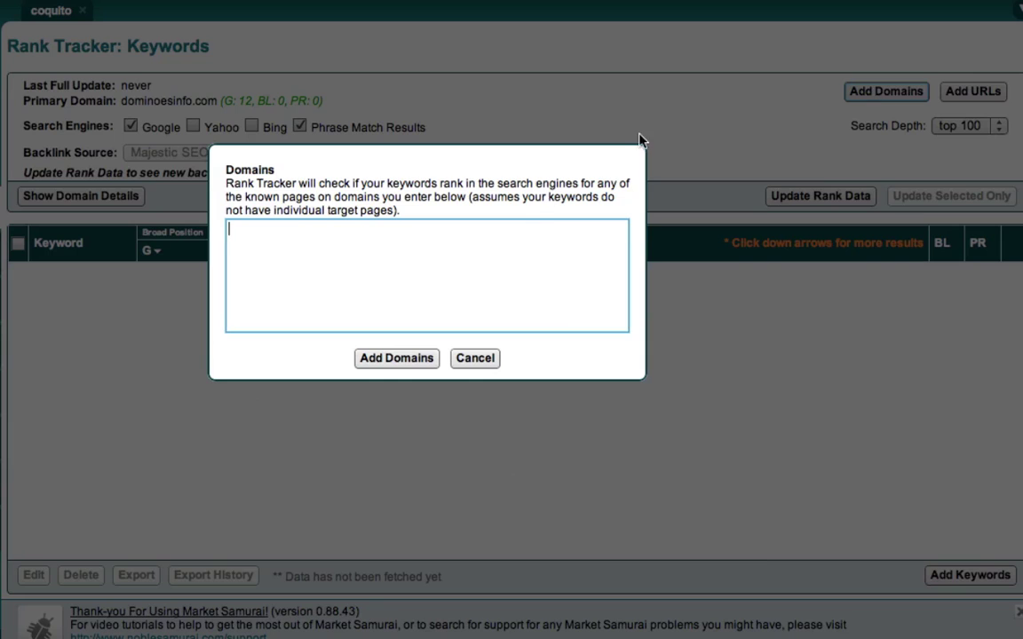
type("http://dominoesinfo.com")
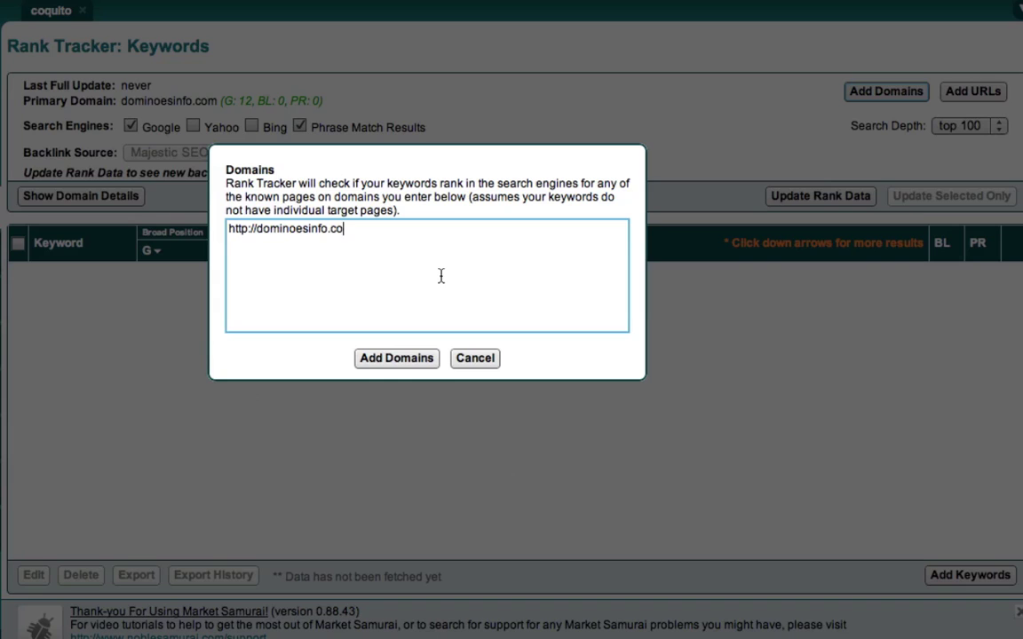
left_click(388, 356)
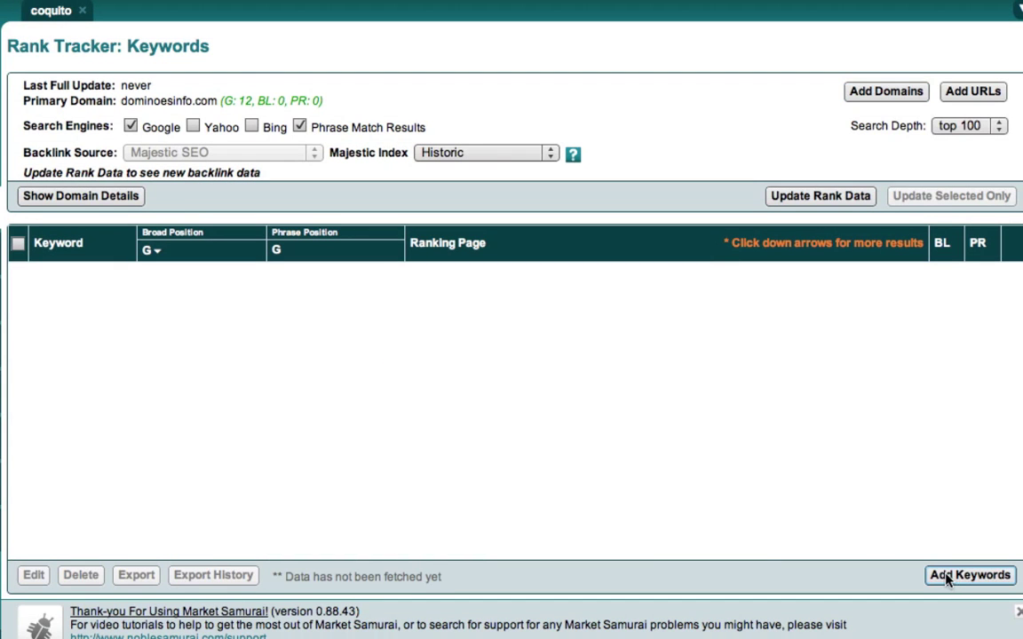
Add the coquito and eggnog keywords, from "how to make coquito" to "recetas de coquito", to Rank Tracker and update the rank data.
left_click(948, 577)
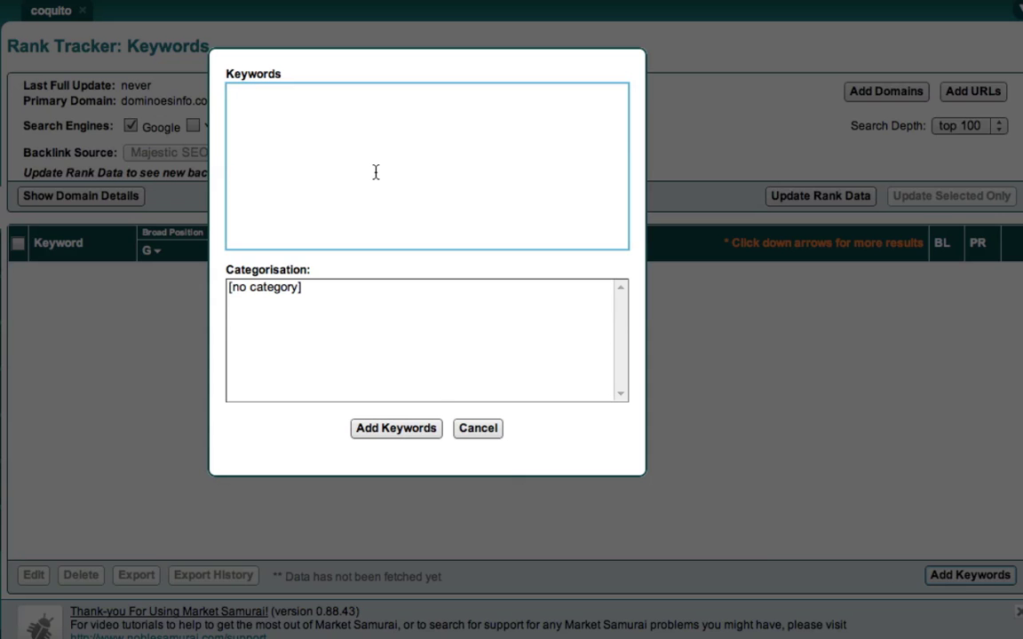
type("how to make coquito how to make coquito recipe make coquito recipe for coquito coquito coquito recipe eggnog puerto rican eggnog receta de coquito recetas de coquito")
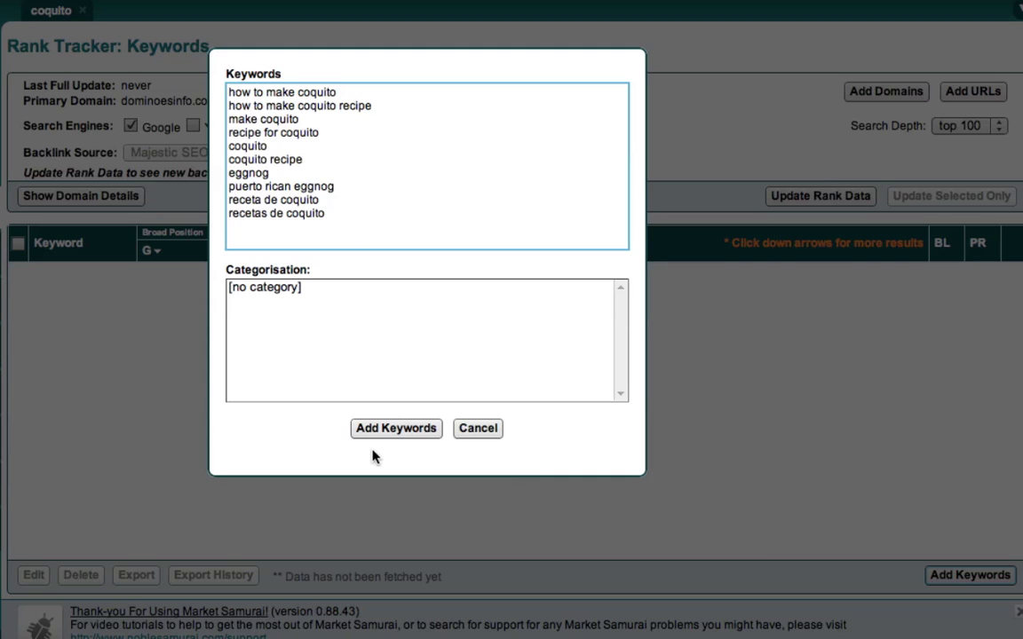
left_click(390, 429)
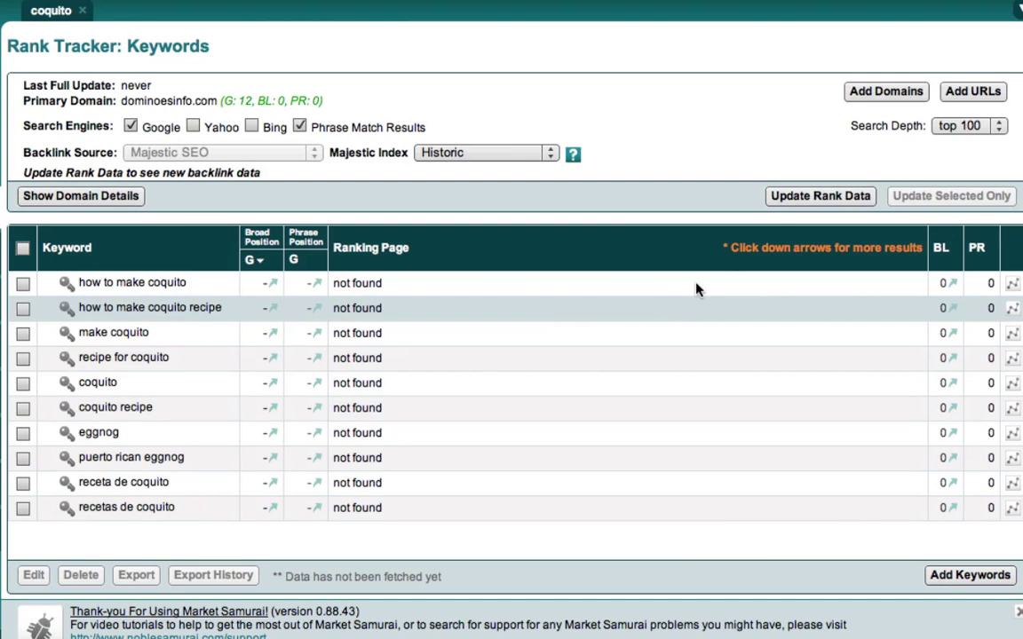
left_click(797, 197)
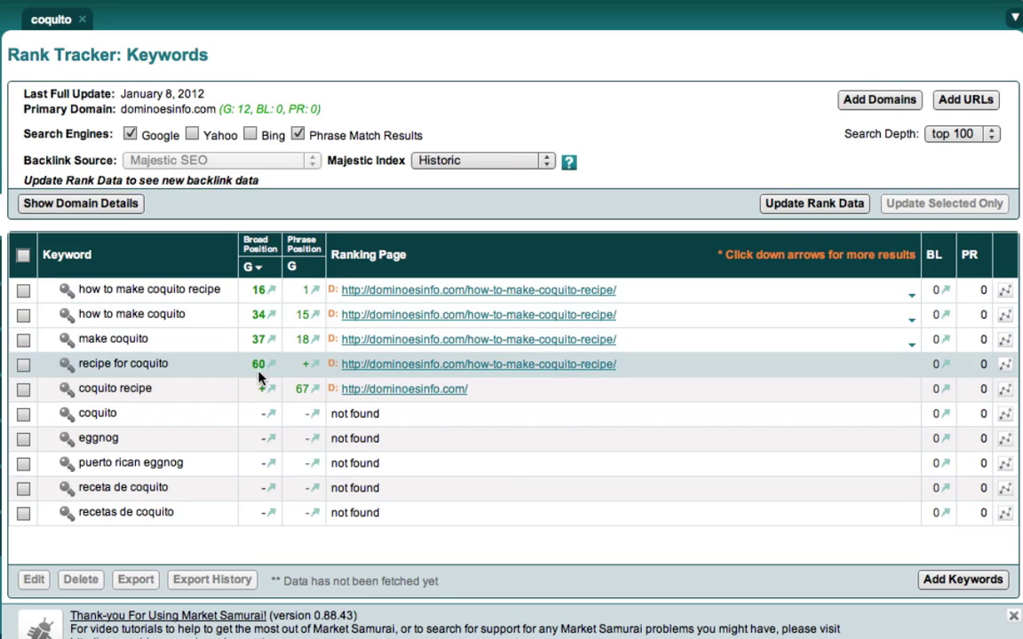
mouse_move(261, 394)
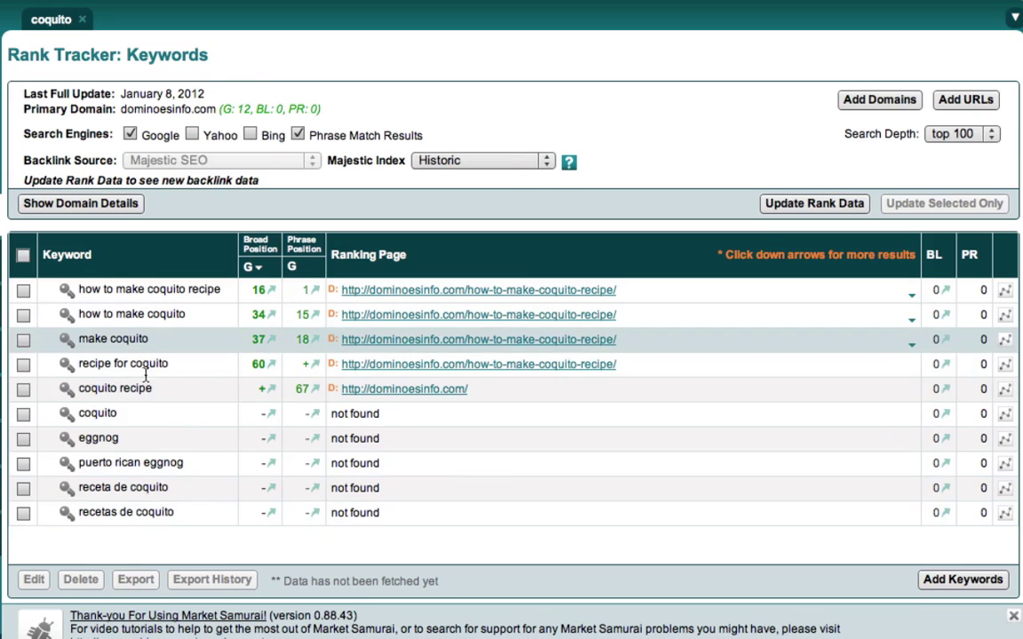
Open keyword research for "make coquito" from the tracked keyword list.
left_click_drag(153, 390, 80, 390)
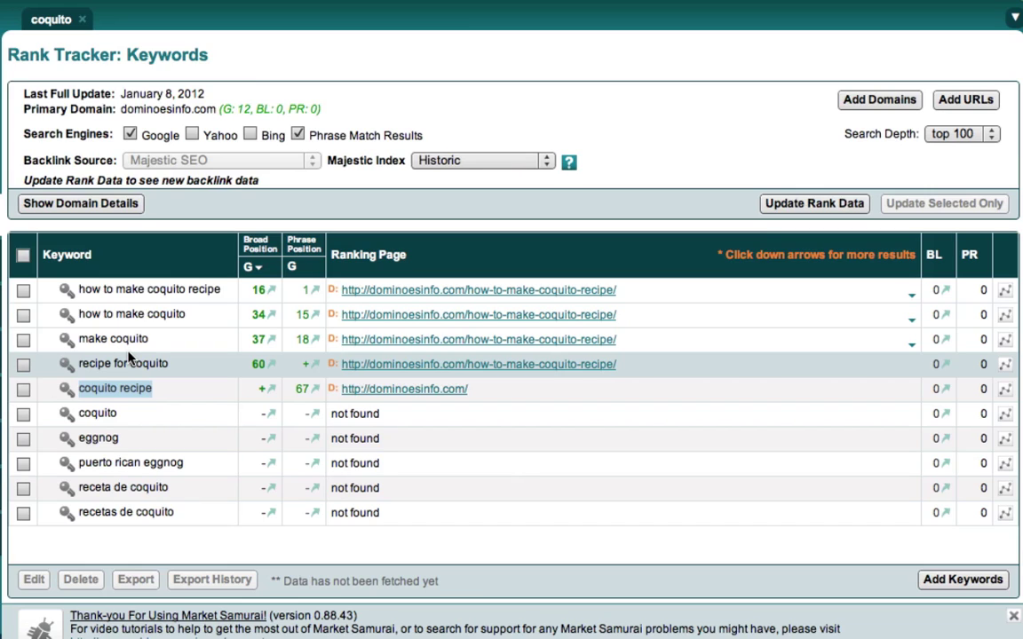
left_click(67, 339)
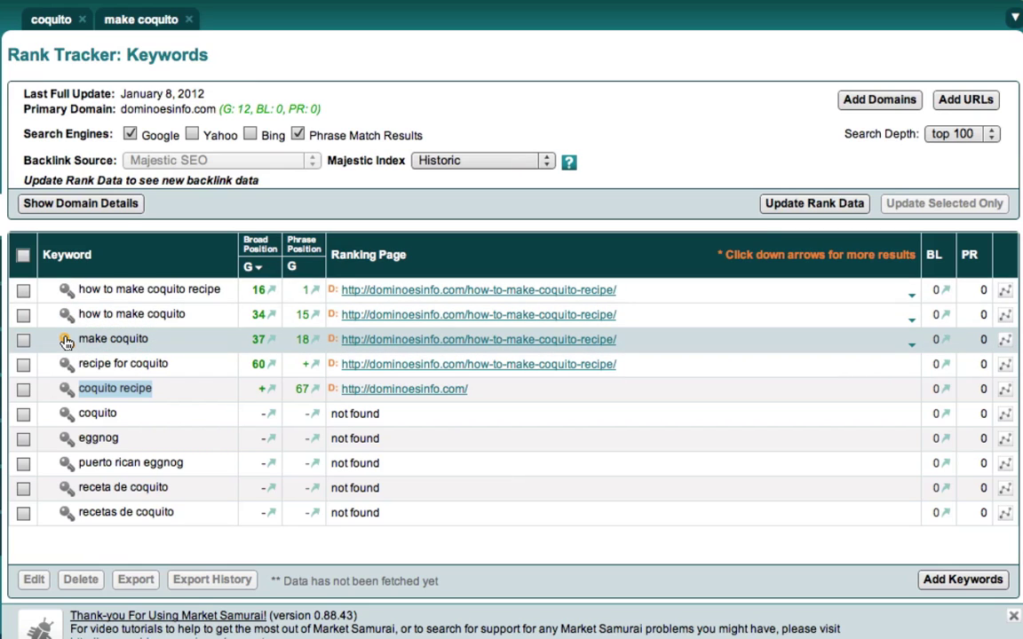
left_click(133, 22)
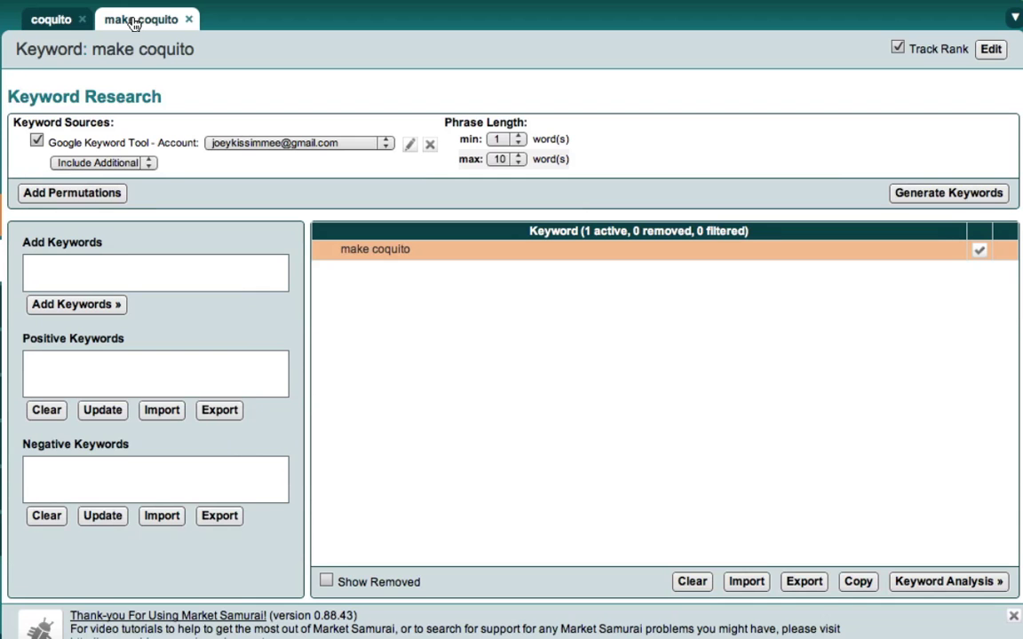
Add "how to make coquito", "how to make coquito recipe", "make coquito", "recipe for coquito" and "coquito recipe" to the research keywords.
left_click(205, 272)
type("make coquito recipe for coquito coquito recipe")
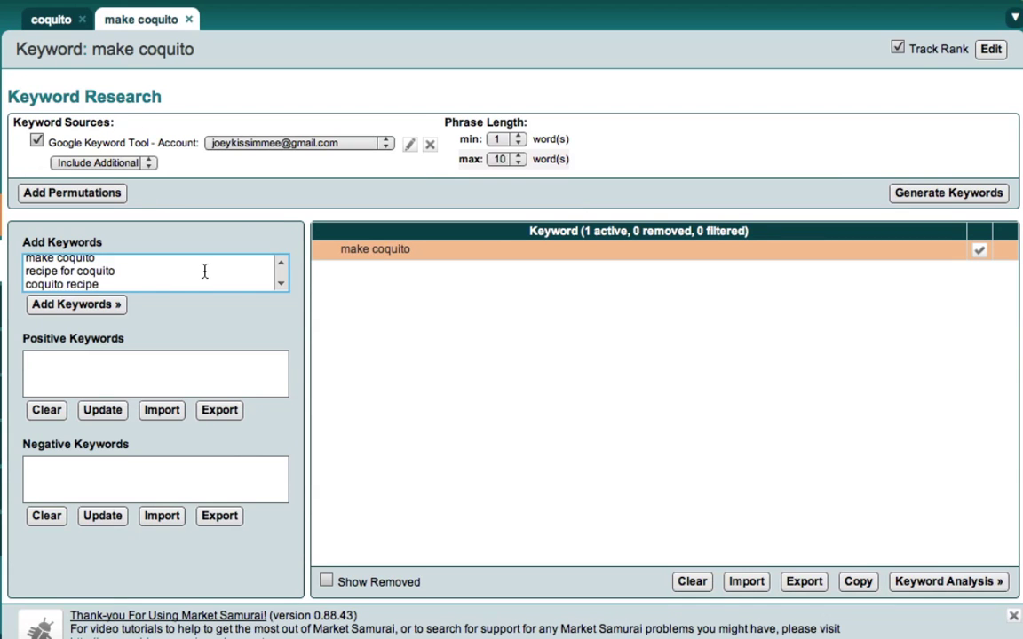
left_click(97, 308)
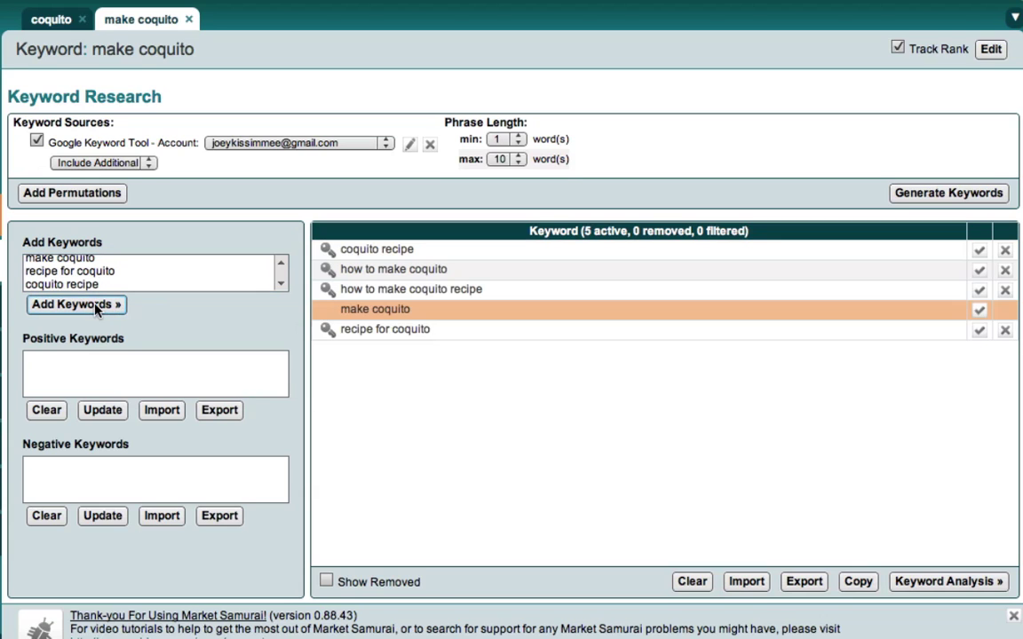
Run the keyword analysis on the coquito research keywords.
left_click(934, 580)
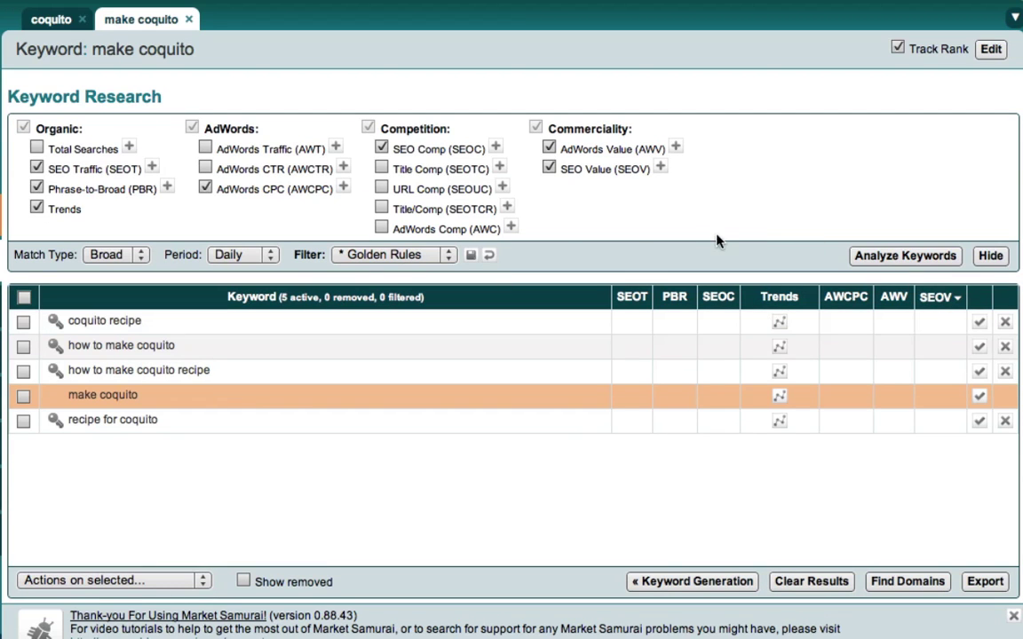
left_click(895, 256)
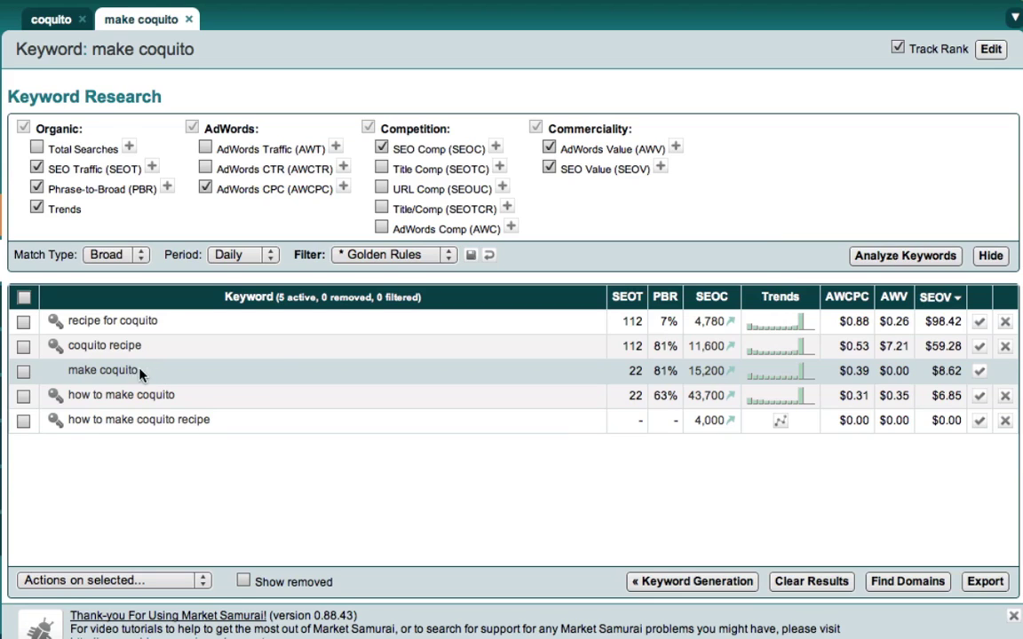
left_click(139, 373)
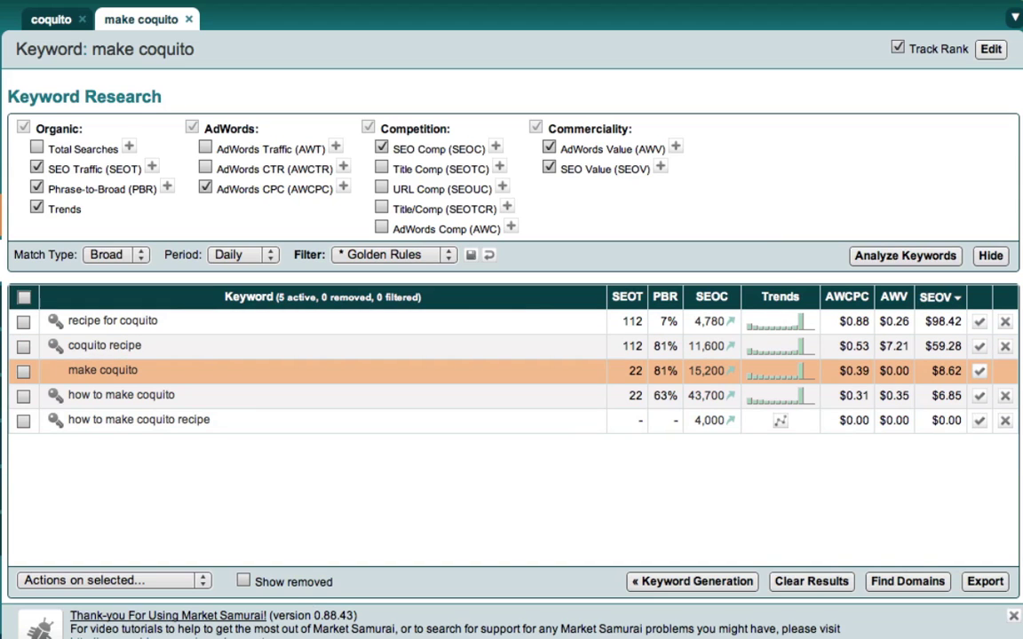
Switch back to the browser, open the article spinner page and go to the coquito article's body.
left_click(276, 611)
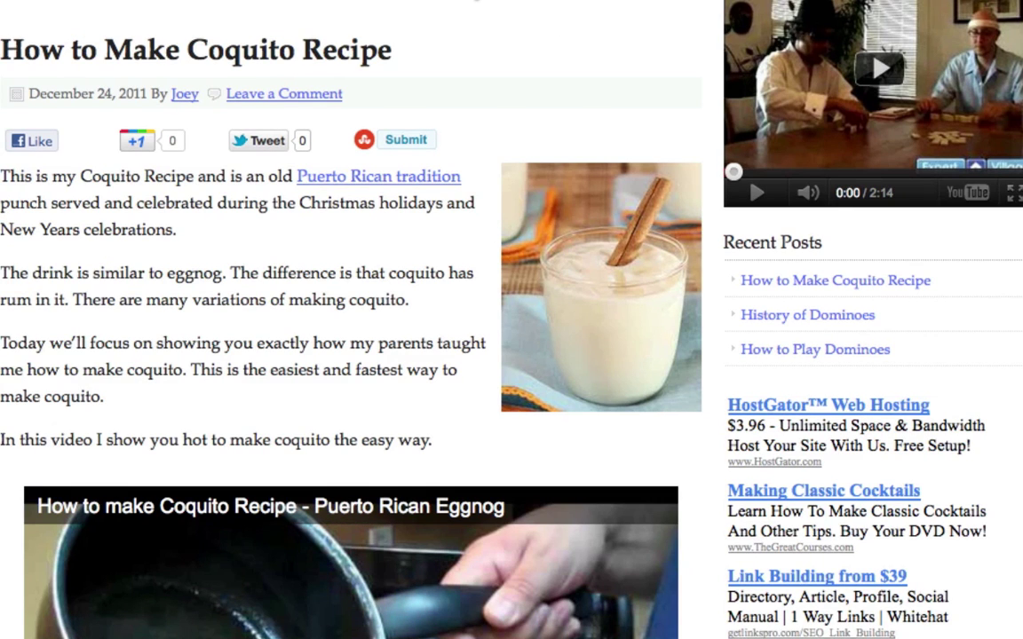
left_click(477, 2)
scroll(776, 251, "up", 4)
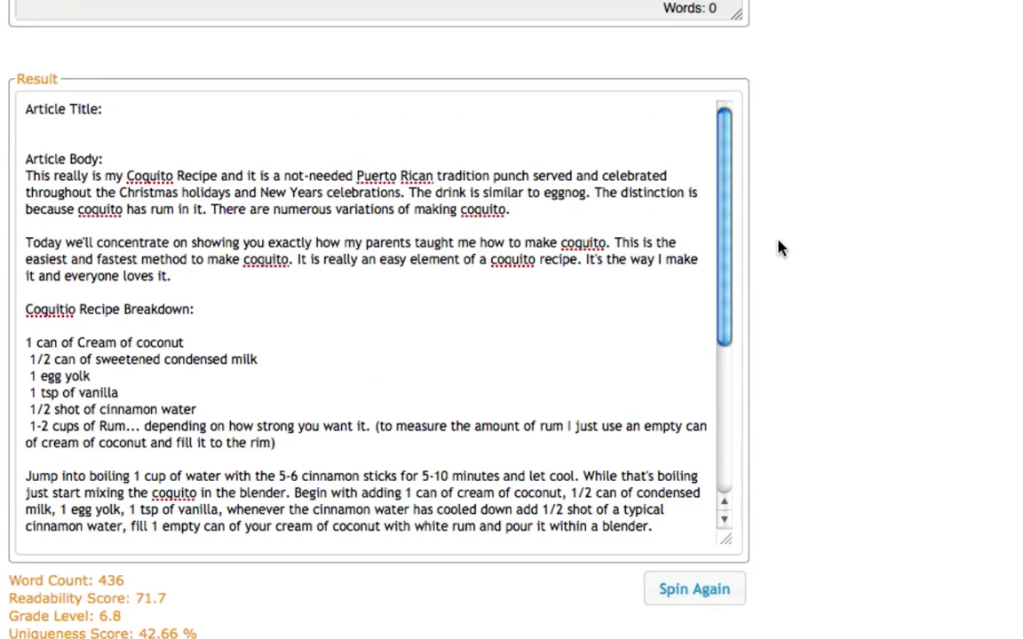
scroll(765, 209, "up", 8)
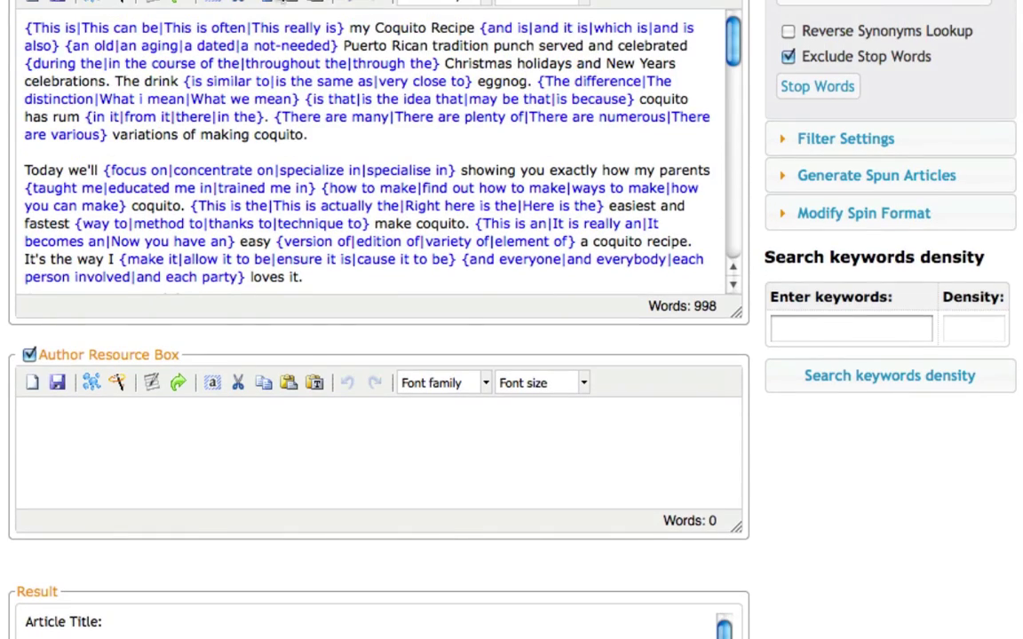
left_click(253, 2)
key("ctrl+Tab")
scroll(755, 169, "up", 4)
scroll(756, 168, "down", 3)
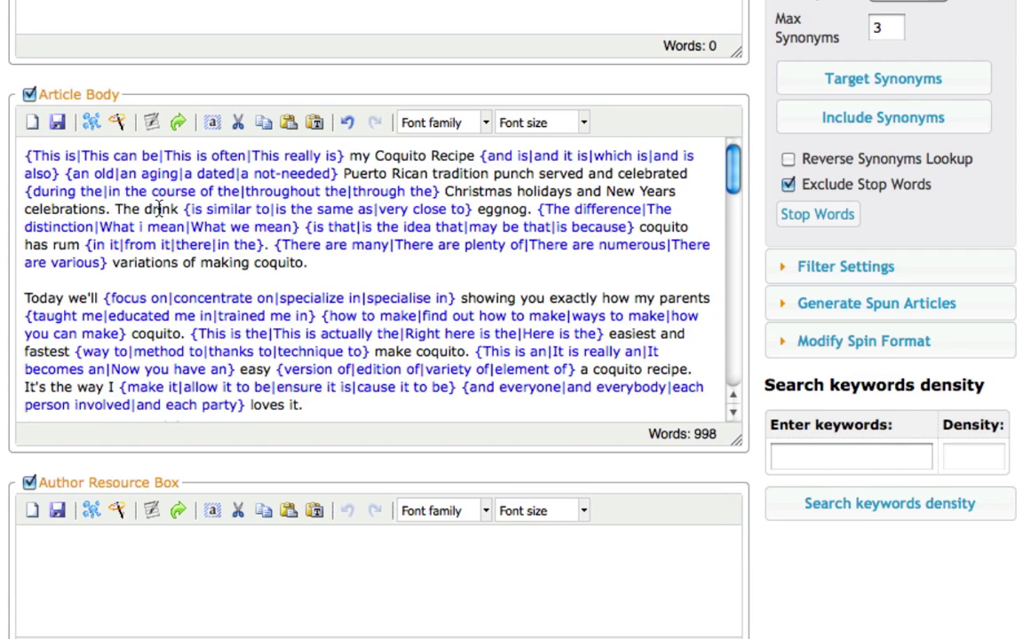
Examine the spin syntax throughout the coquito recipe's Article Body, from the introduction to the last paragraph.
scroll(158, 208, "down", 1)
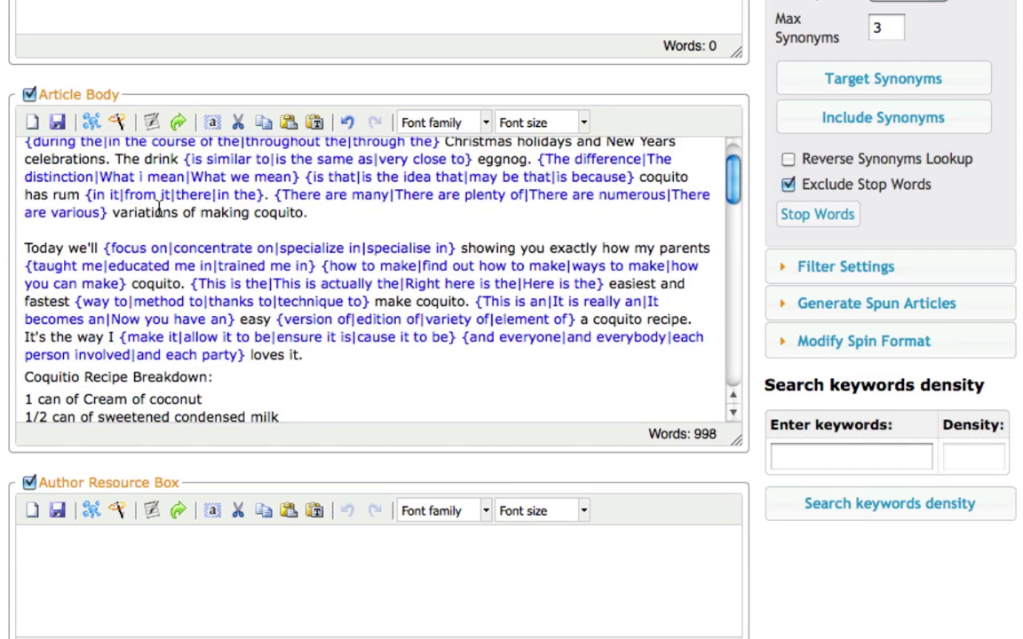
scroll(158, 209, "up", 1)
scroll(158, 209, "down", 1)
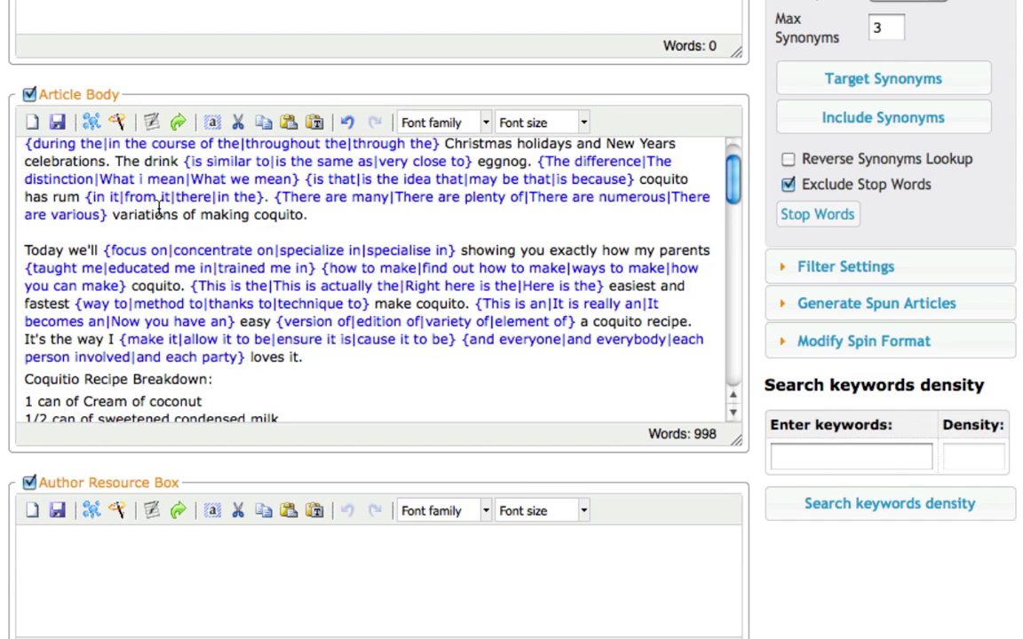
scroll(159, 208, "down", 1)
scroll(159, 208, "up", 3)
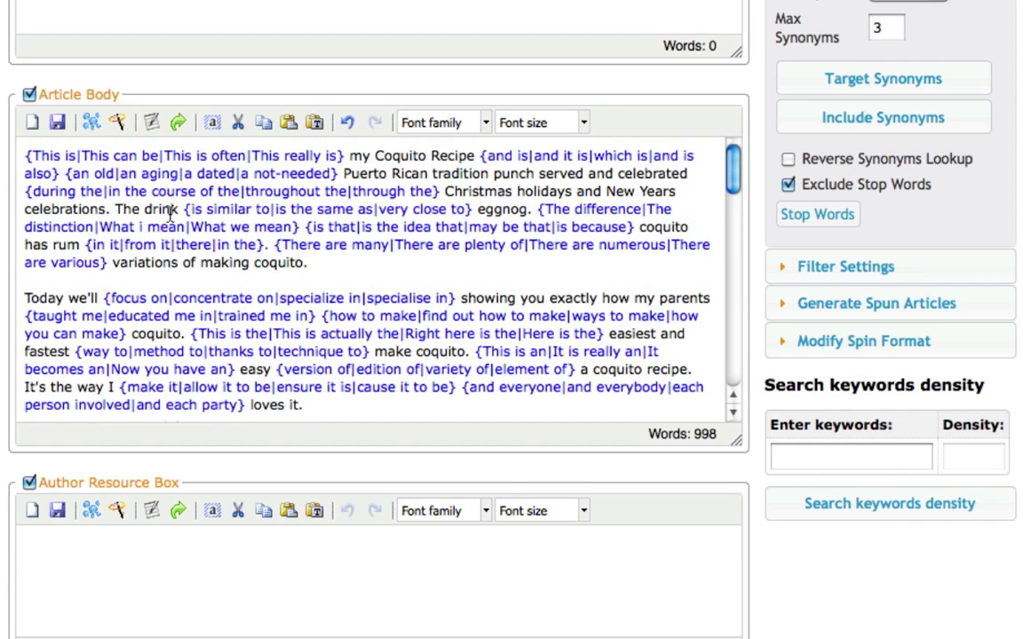
scroll(167, 174, "down", 12)
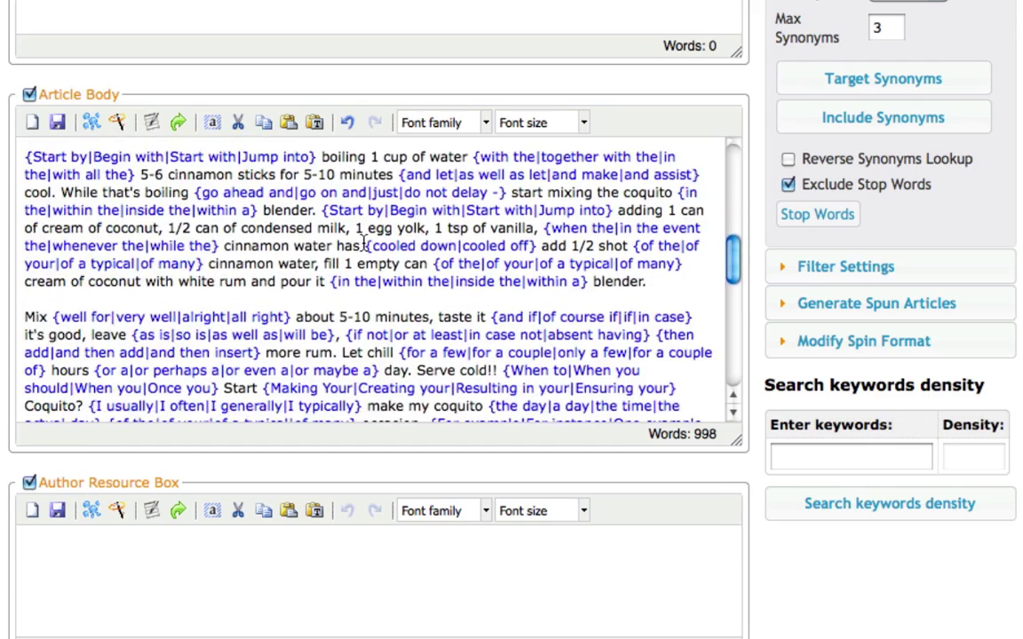
scroll(363, 241, "down", 10)
scroll(762, 175, "down", 2)
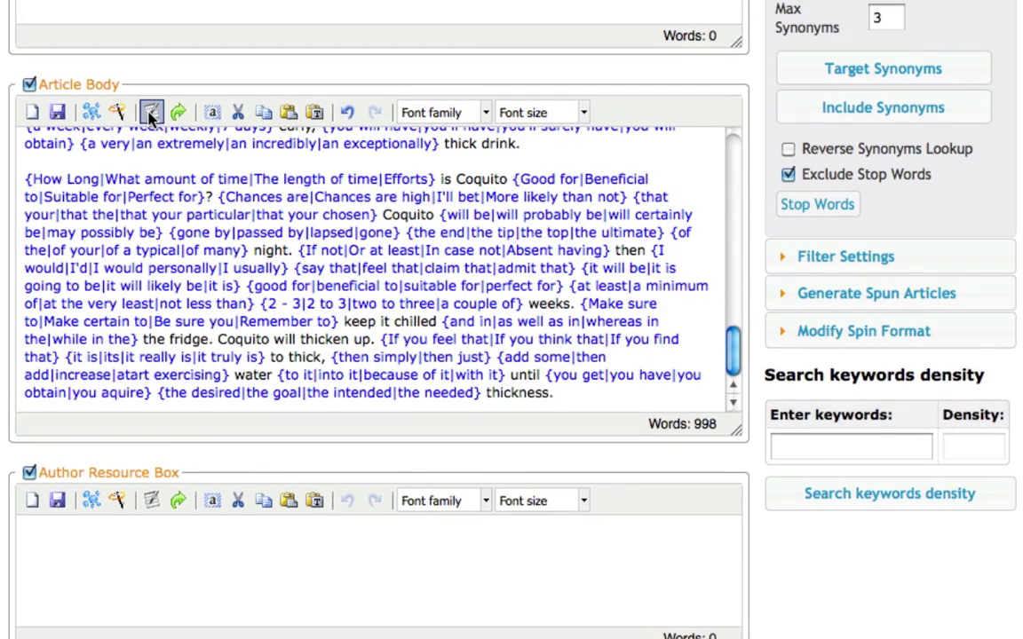
Spin the coquito Article Body into a new version and read through the generated result.
left_click(151, 114)
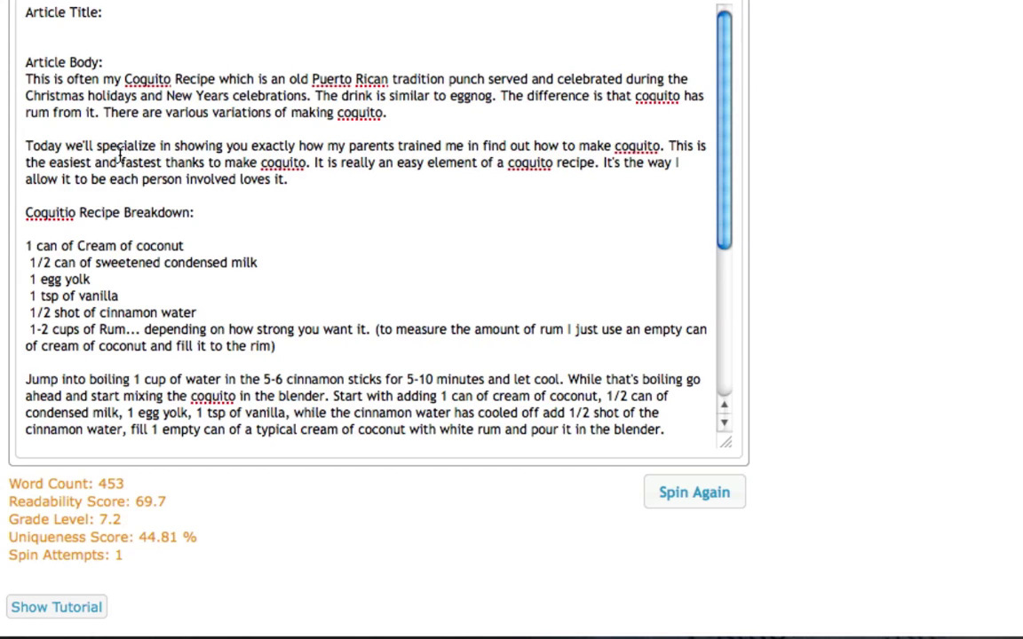
scroll(100, 104, "down", 1)
scroll(99, 105, "up", 1)
scroll(100, 103, "down", 5)
scroll(100, 103, "up", 5)
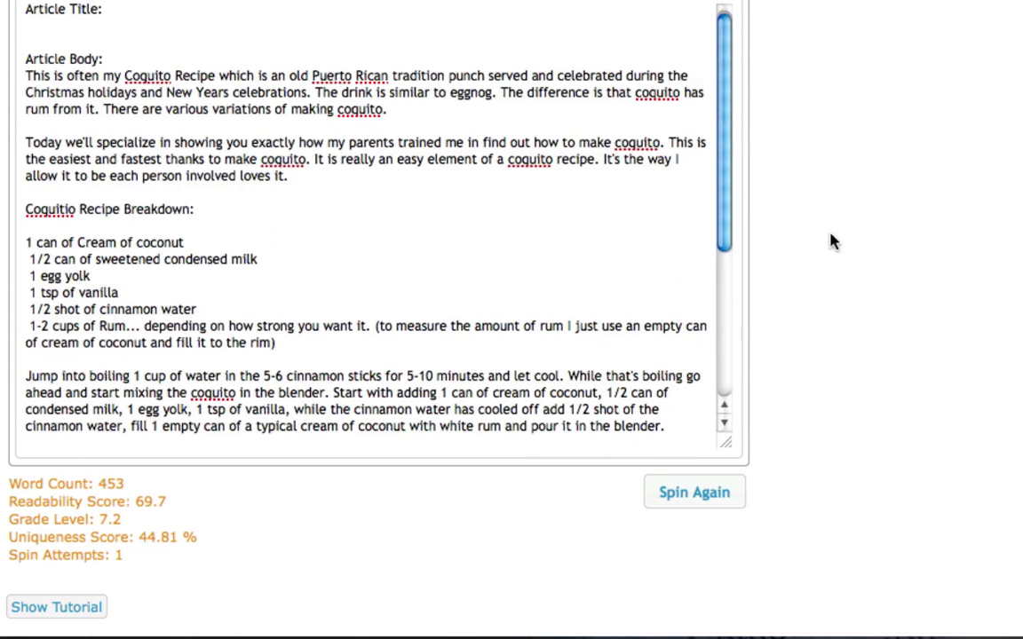
Spin the coquito article again three times to generate further versions.
left_click(682, 502)
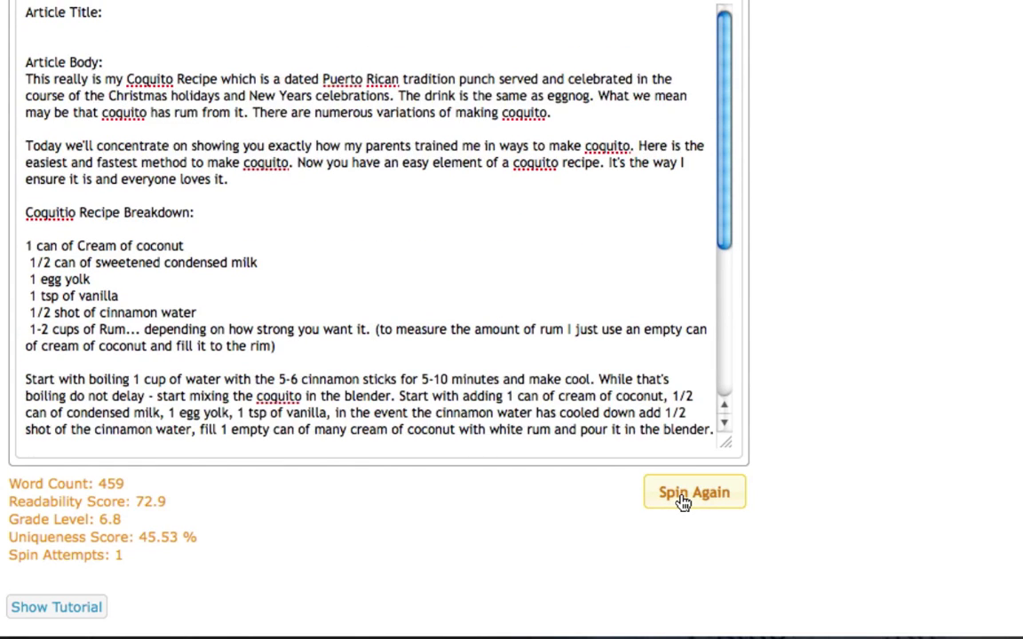
left_click(682, 502)
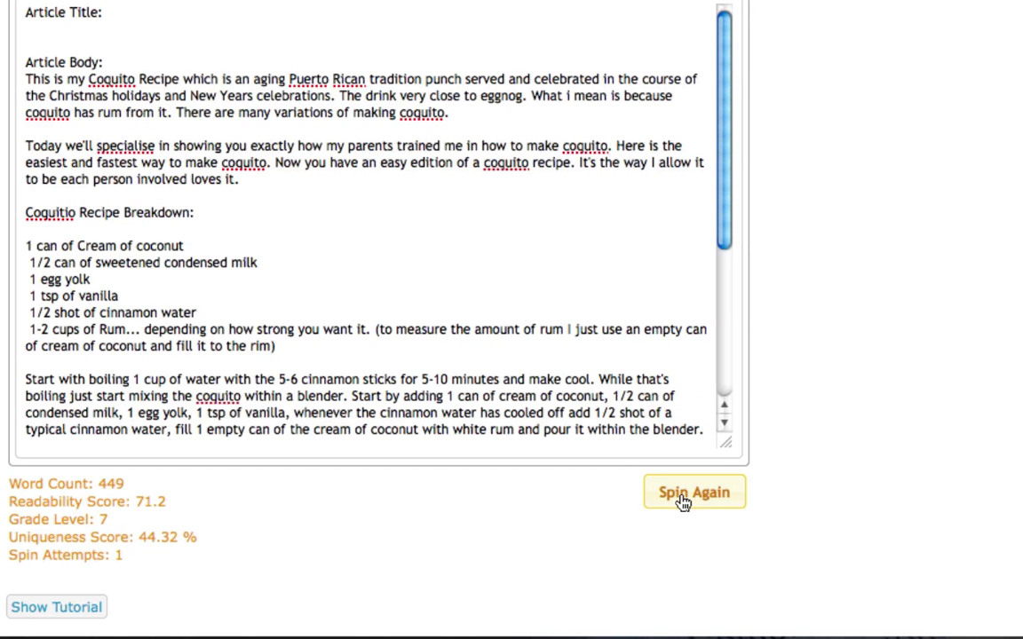
left_click(682, 503)
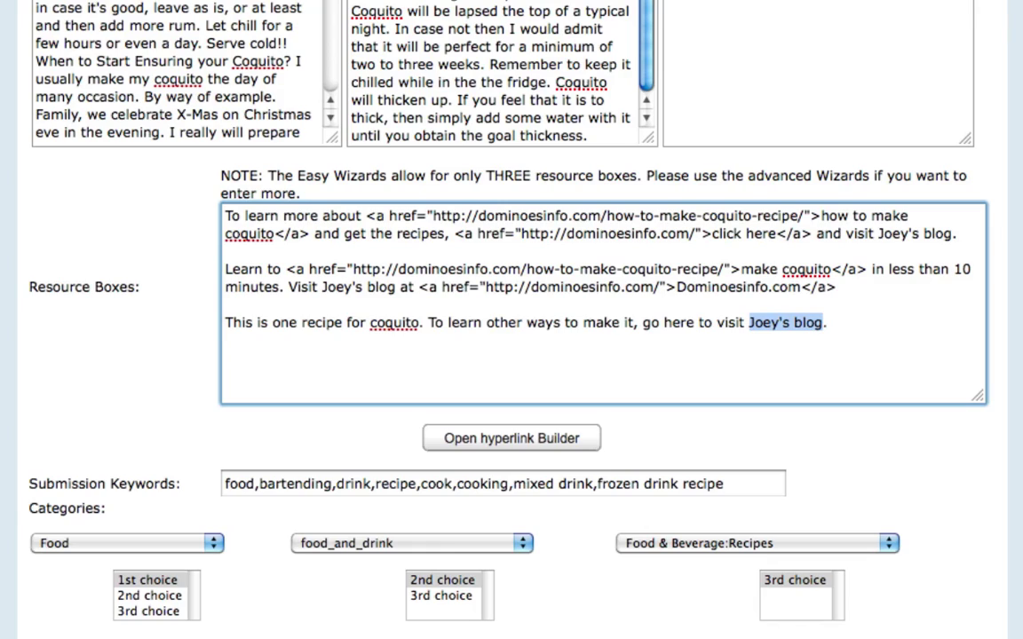
Switch to Unique Article Wizard's Easy Wizard One Step page and examine the Coquito project form and the article submission options.
scroll(512, 319, "up", 10)
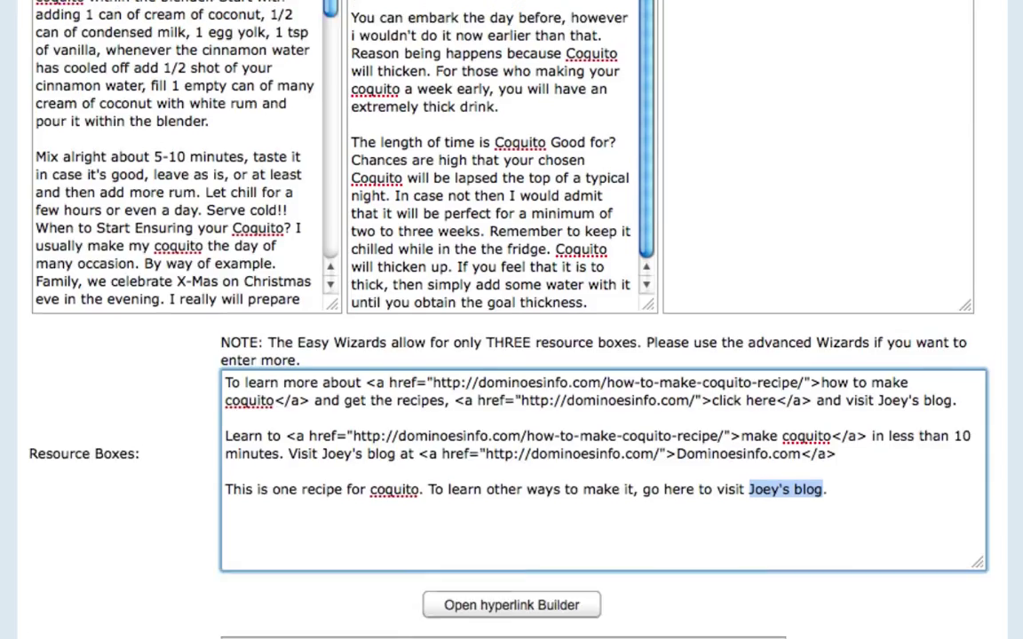
scroll(511, 319, "up", 3)
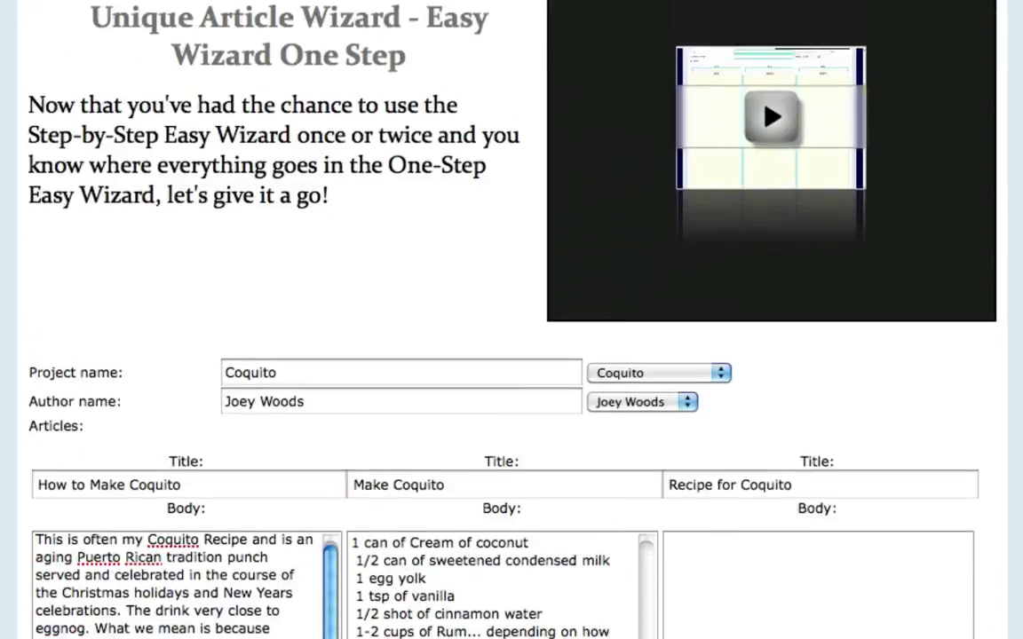
scroll(511, 319, "down", 8)
scroll(511, 320, "up", 5)
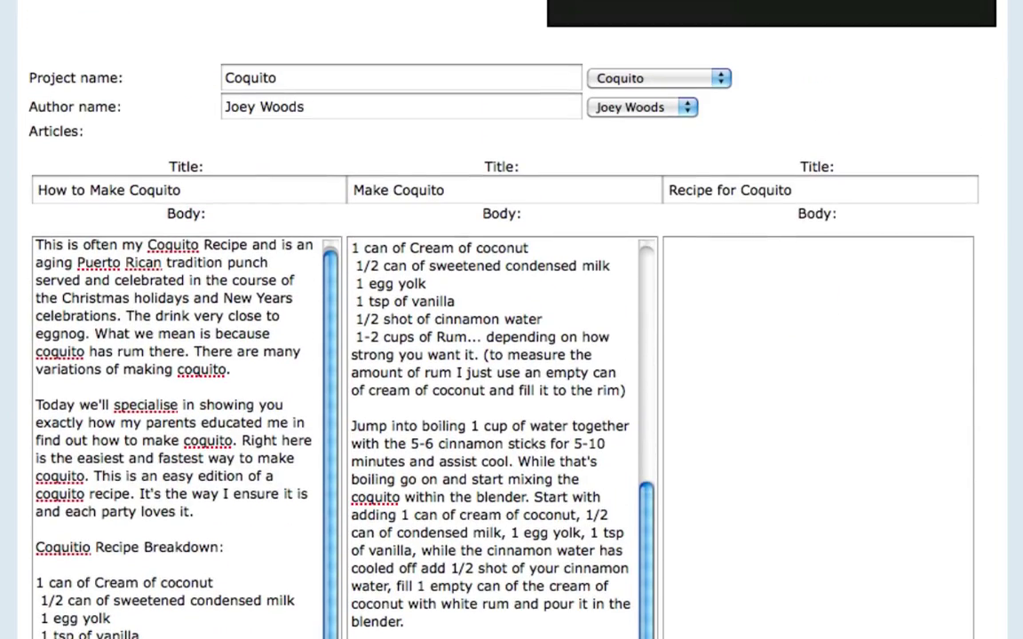
scroll(372, 202, "up", 10)
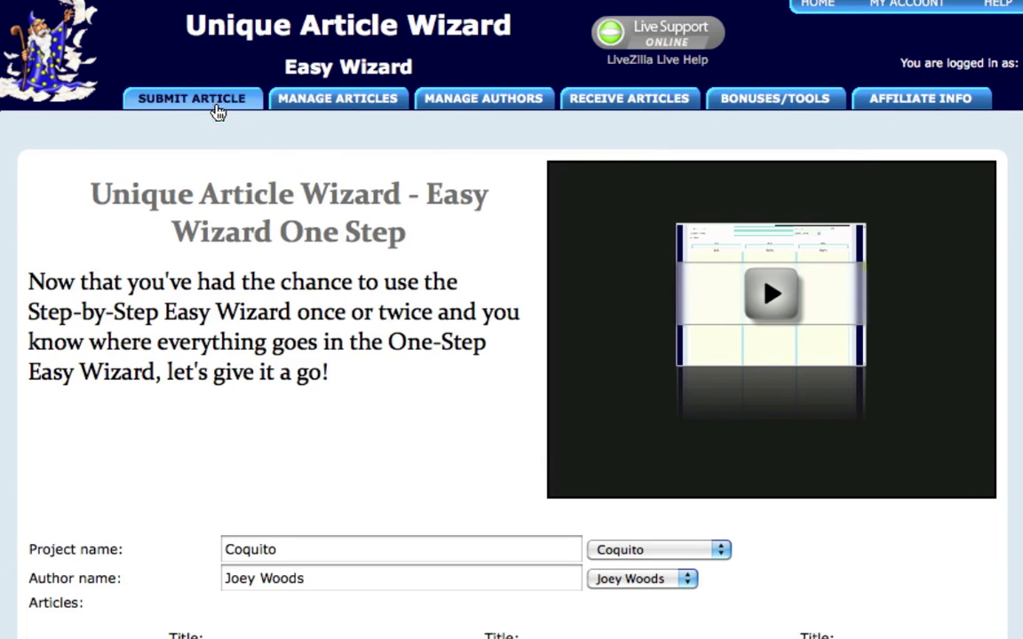
mouse_move(213, 107)
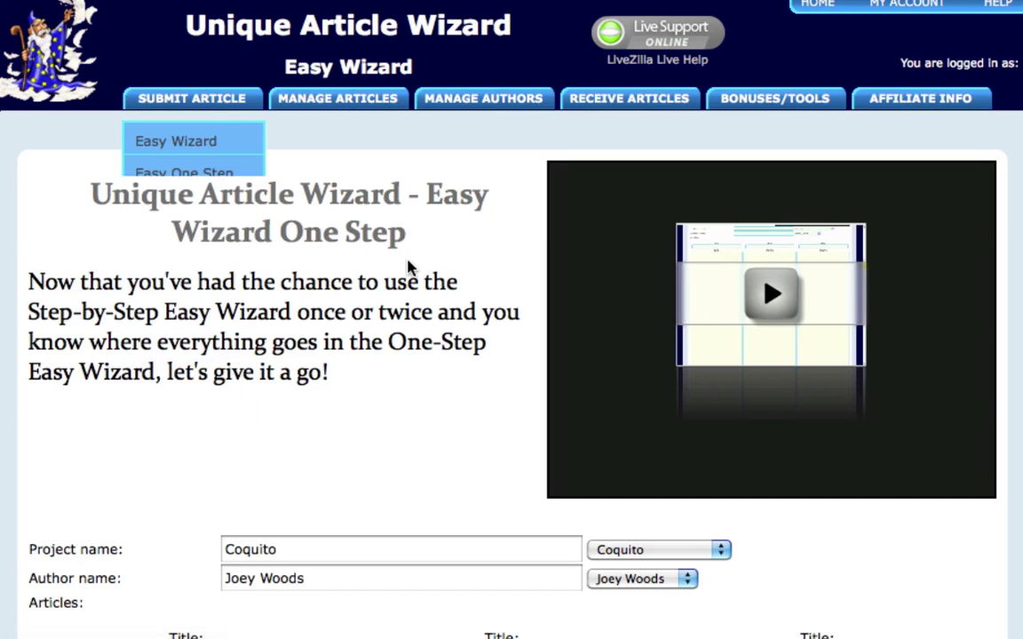
scroll(408, 269, "down", 8)
scroll(409, 266, "up", 4)
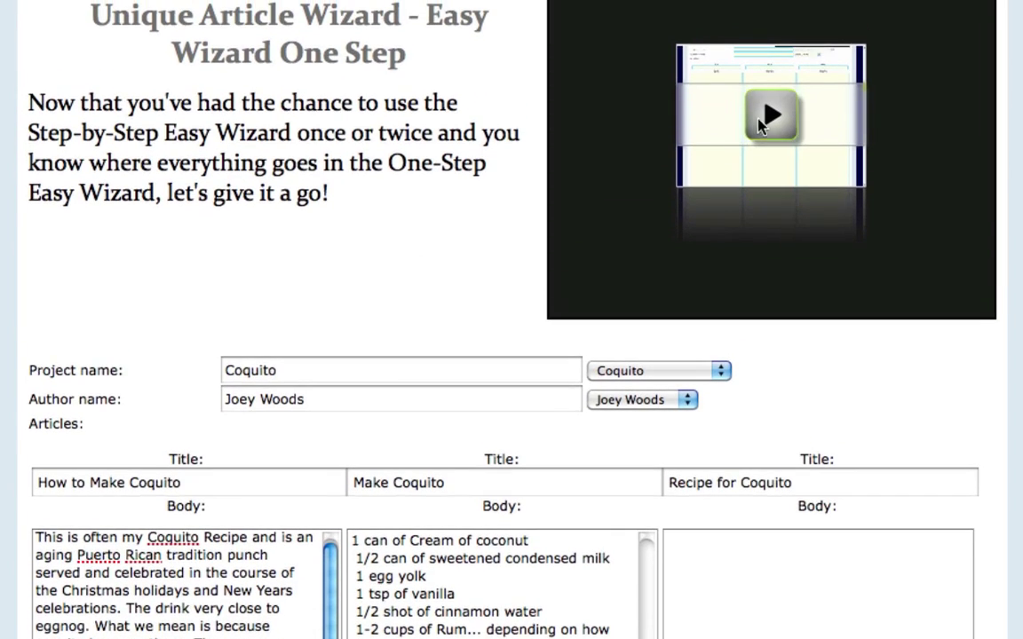
scroll(381, 155, "down", 5)
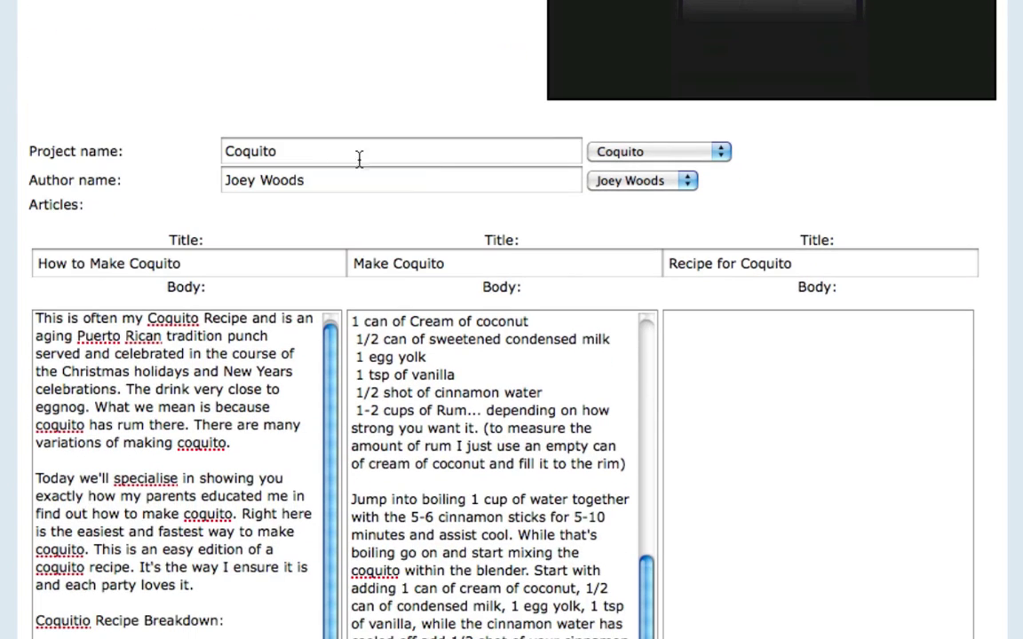
Examine the project name, author name, three article titles and article bodies in the Coquito submission form.
double_click(292, 151)
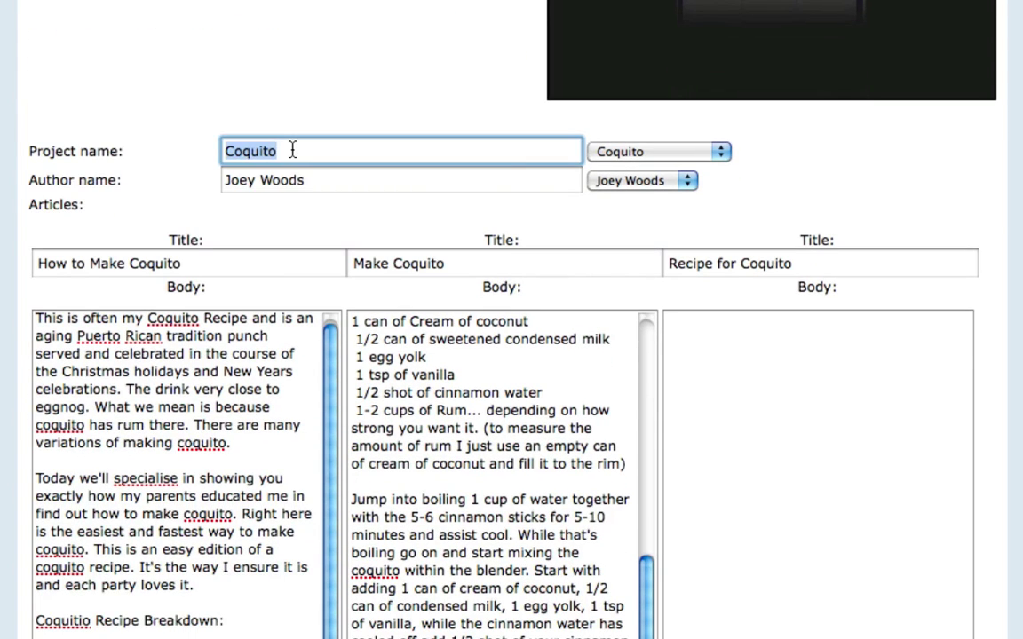
triple_click(325, 179)
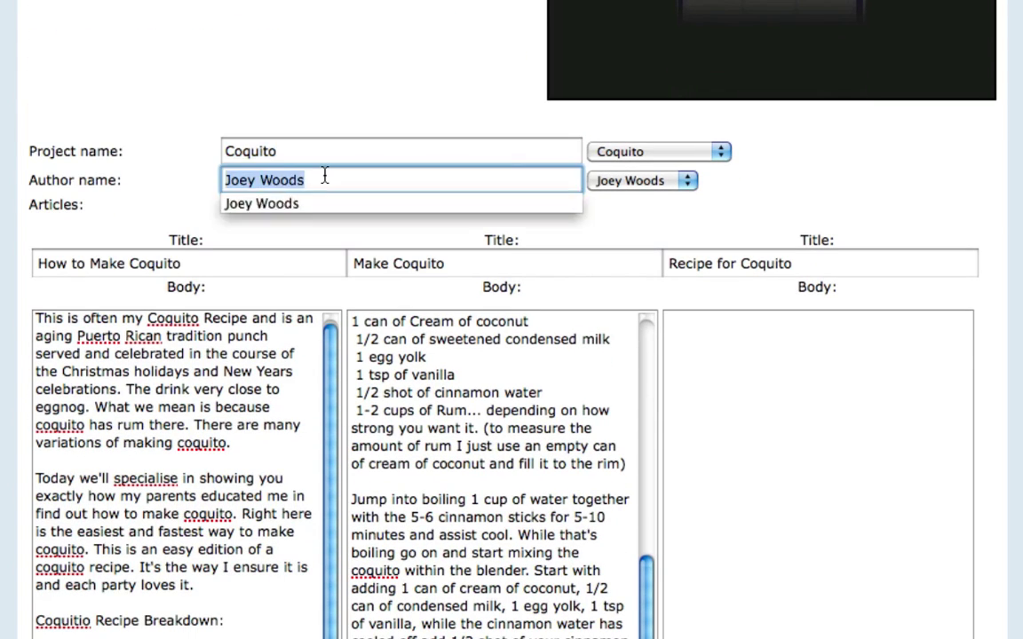
left_click(199, 180)
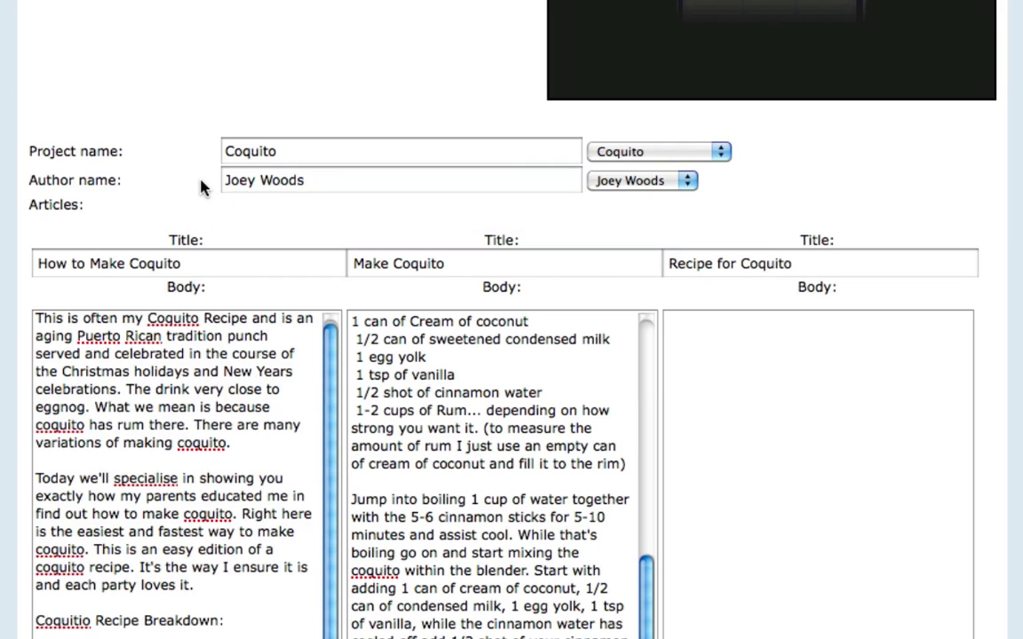
scroll(327, 205, "down", 2)
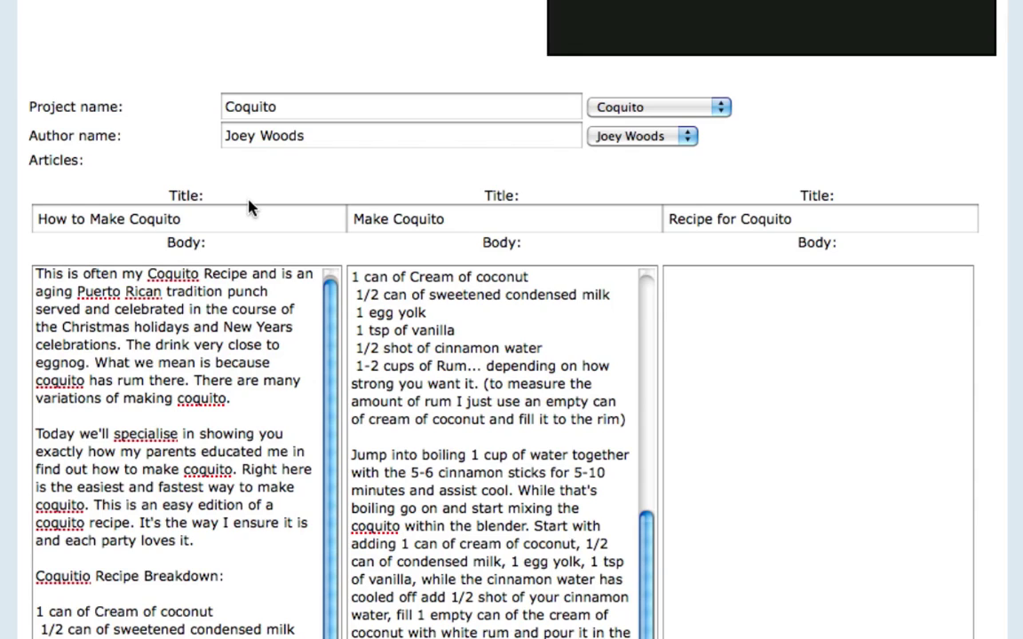
left_click(197, 223)
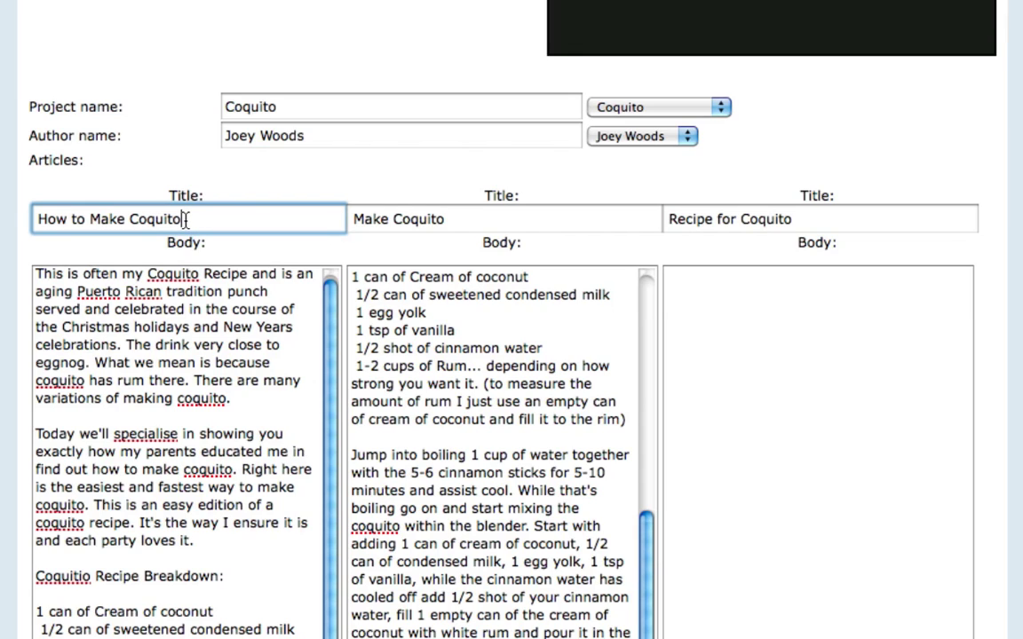
left_click_drag(186, 220, 29, 224)
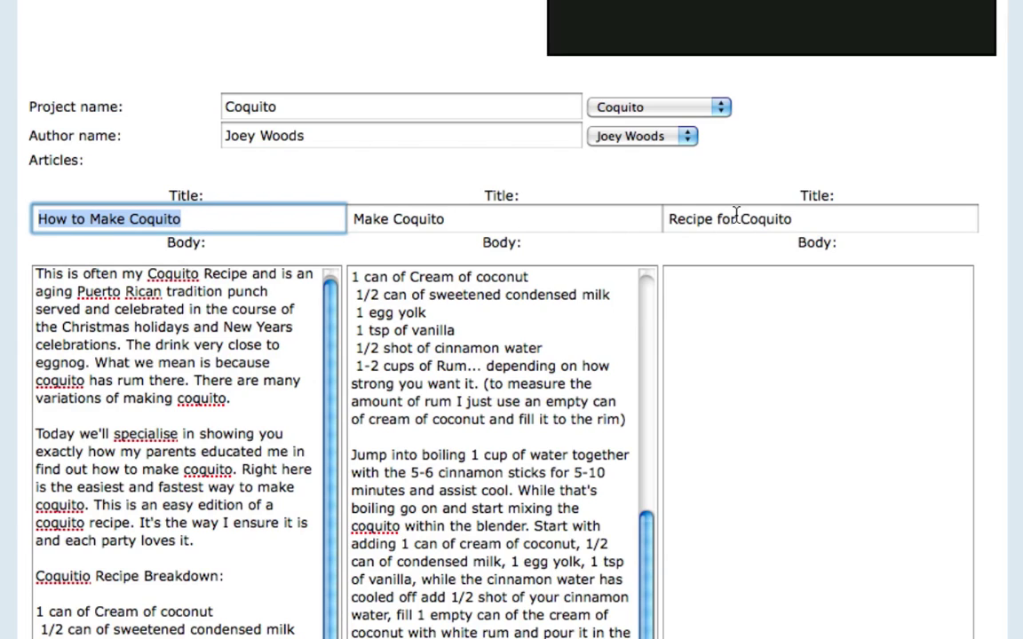
scroll(697, 197, "down", 3)
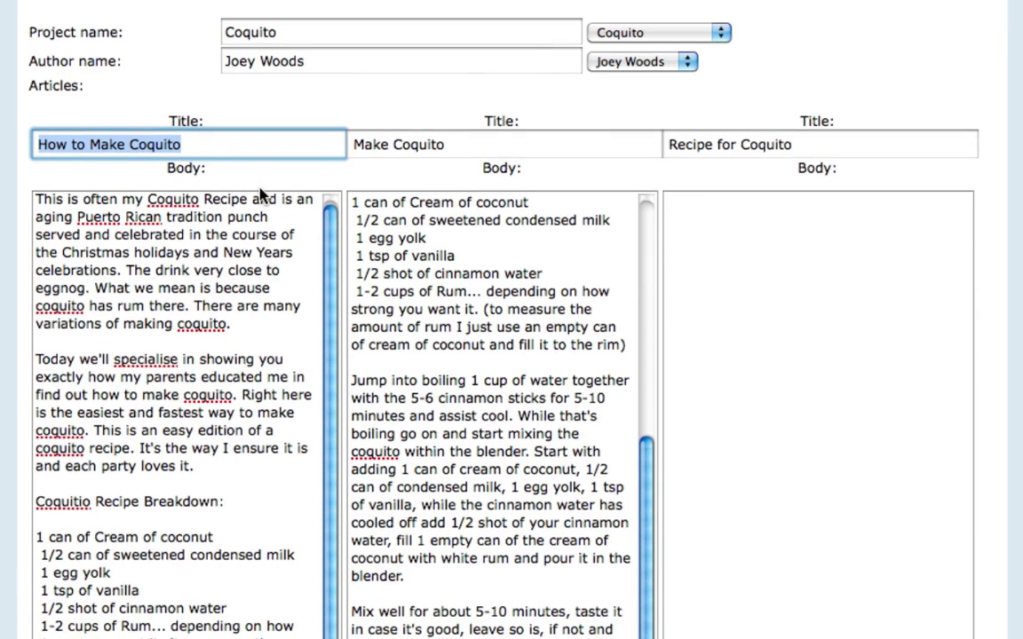
scroll(23, 224, "down", 3)
scroll(23, 242, "down", 1)
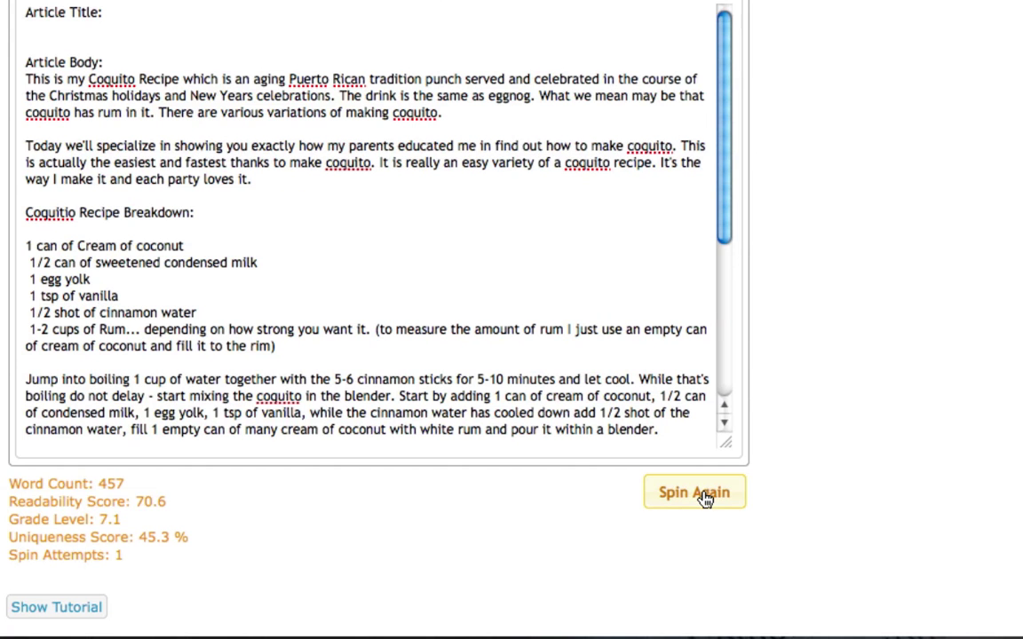
Return to the article spinner, spin the coquito article again and copy its full body without the headings or the Author Resource Box line.
left_click(697, 493)
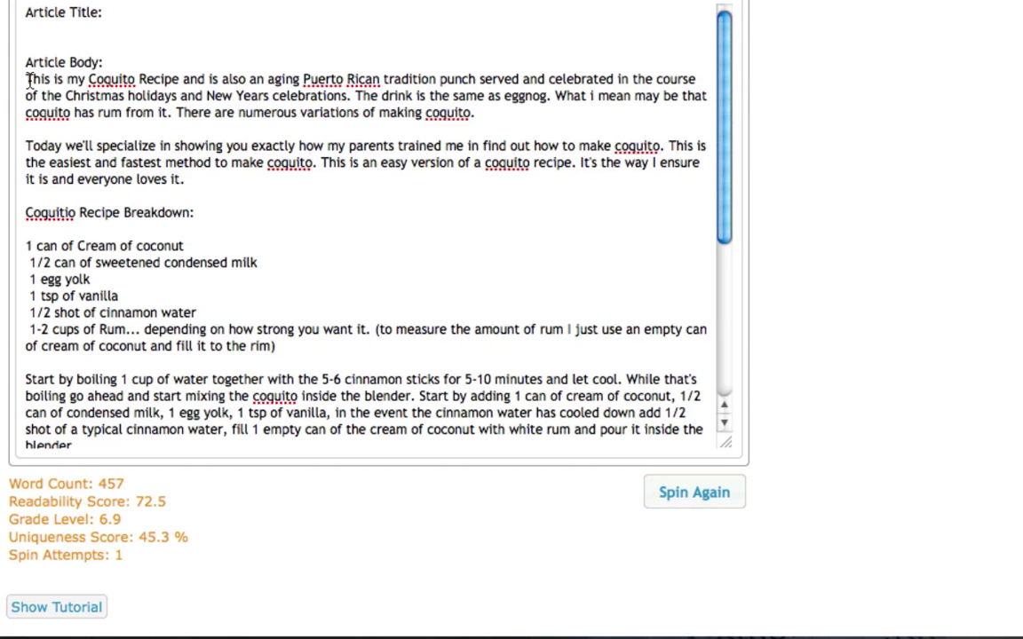
left_click_drag(27, 80, 328, 392)
scroll(255, 256, "down", 5)
left_click(226, 257)
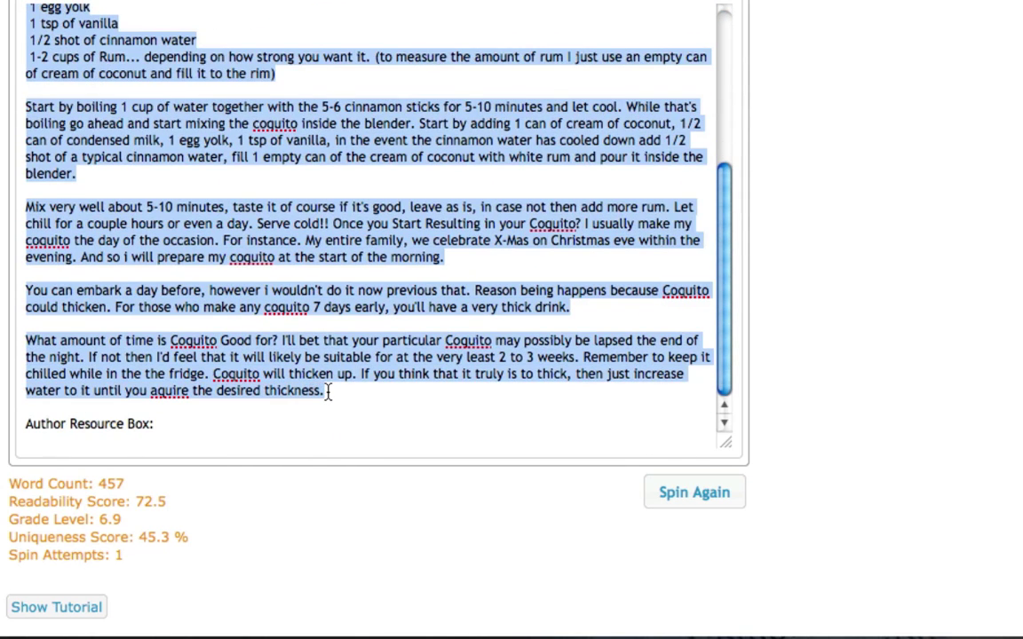
left_click(27, 425)
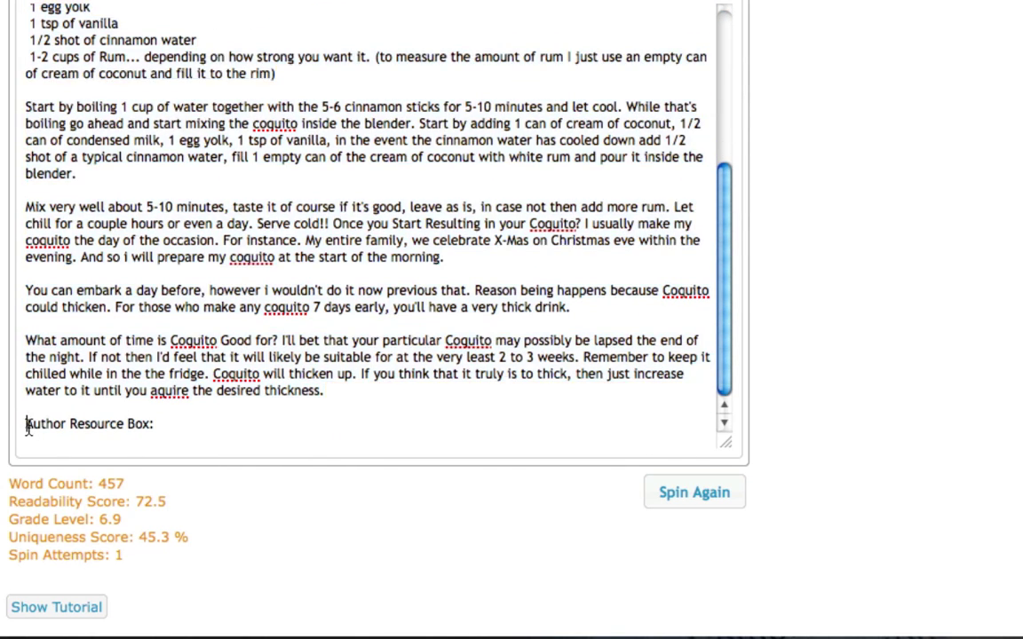
left_click_drag(27, 425, 152, 427)
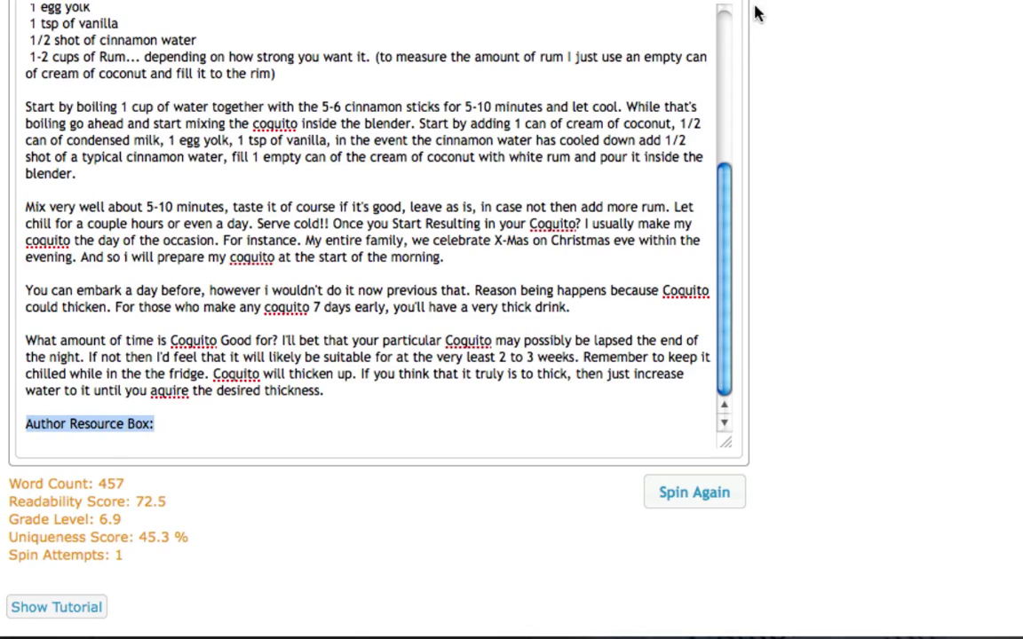
Switch back to Unique Article Wizard and paste the spun text into the empty body of the "Recipe for Coquito" article.
left_click(1006, 13)
left_click(885, 235)
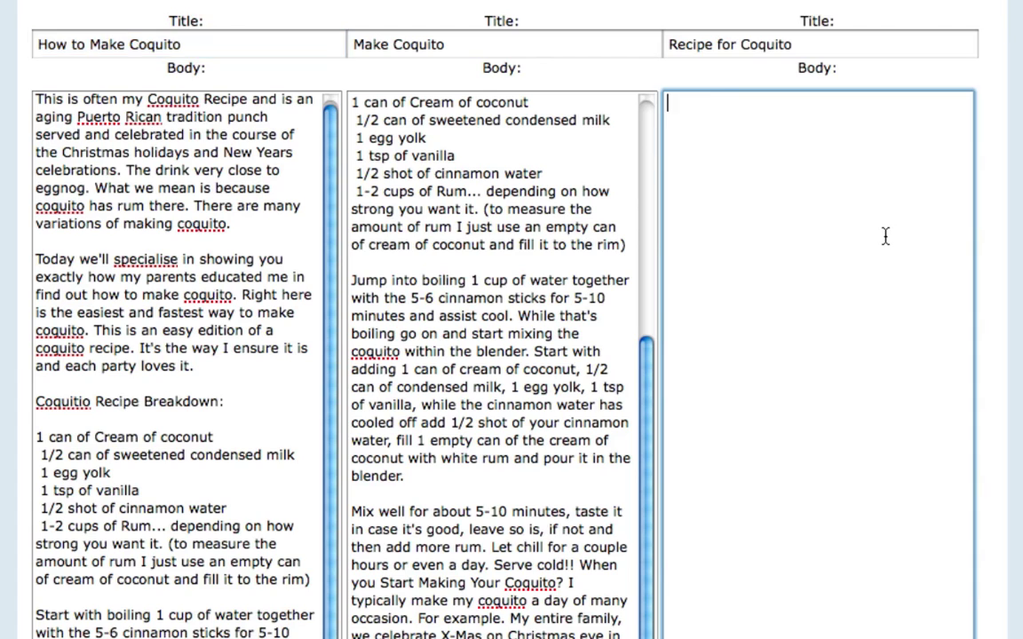
key("ctrl+v")
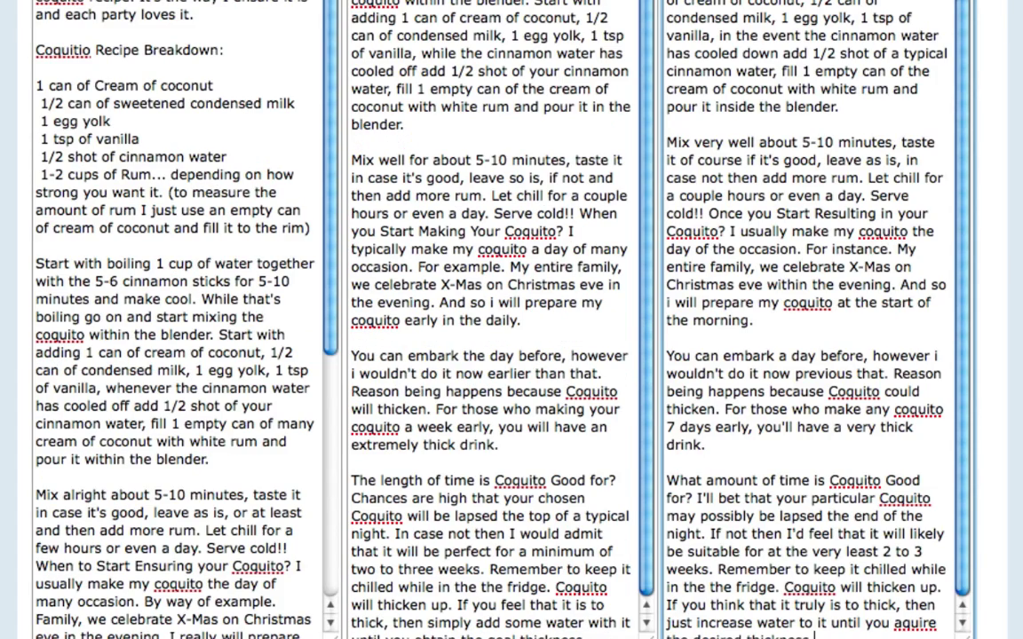
Review the three coquito article titles and bodies, and read the linked text in the Resource Boxes.
scroll(885, 235, "up", 5)
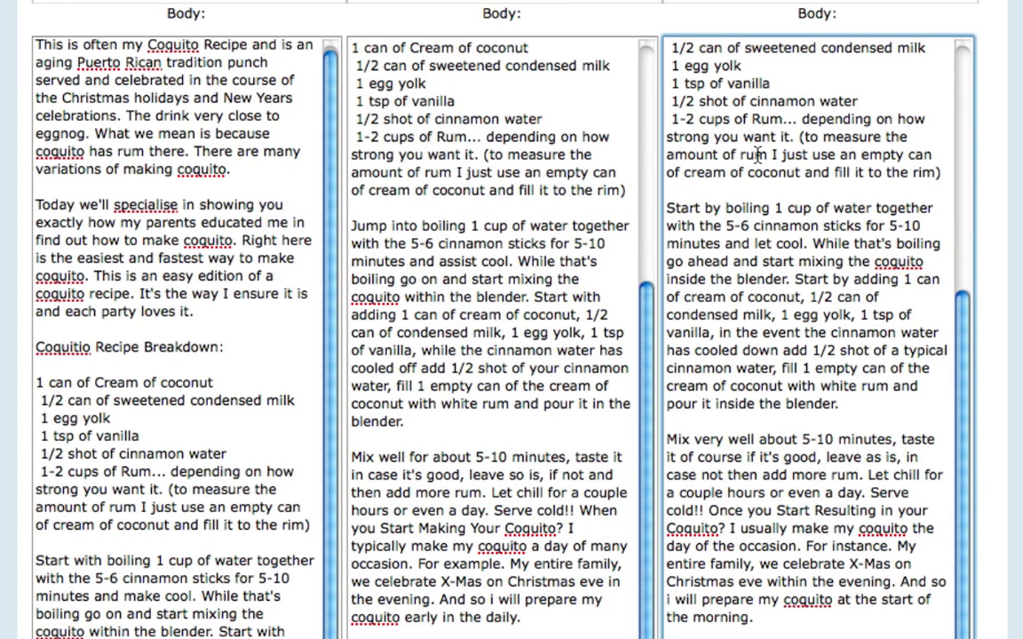
scroll(1020, 211, "up", 5)
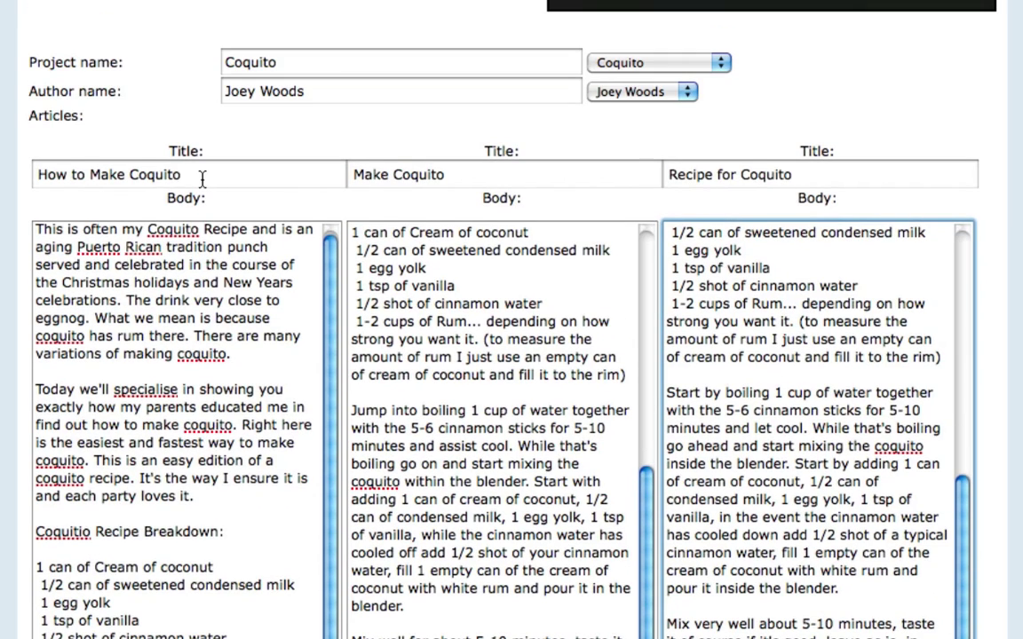
left_click(202, 178)
left_click_drag(202, 177, 4, 174)
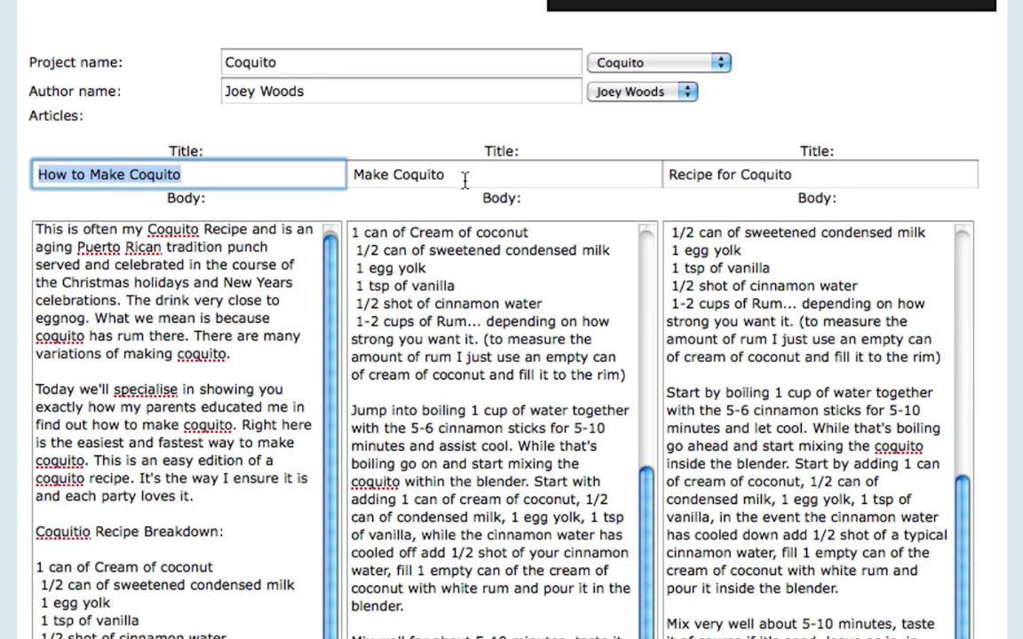
scroll(1001, 238, "down", 5)
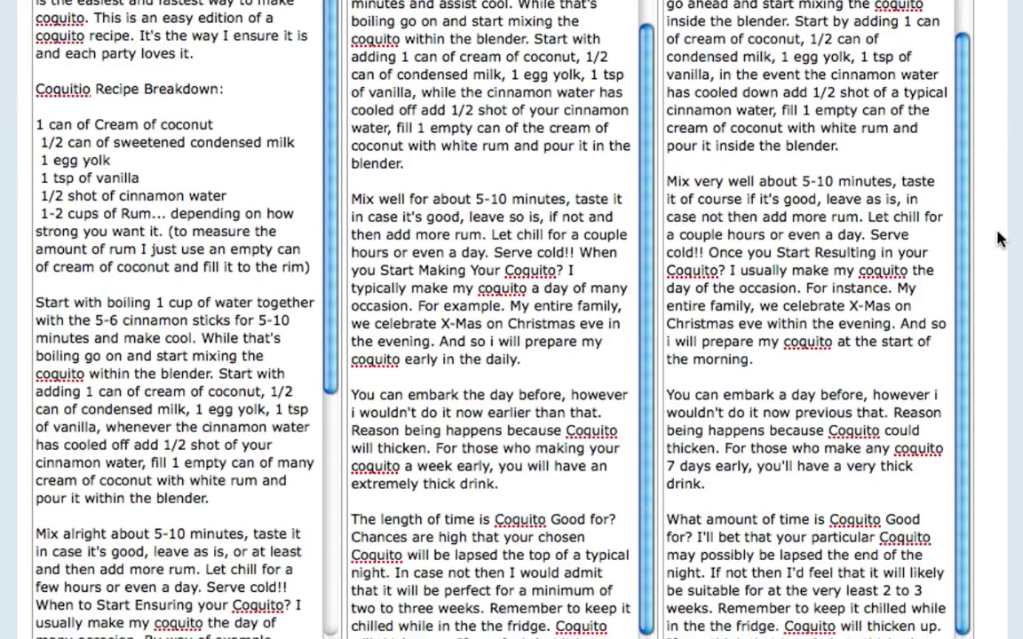
scroll(1001, 238, "down", 7)
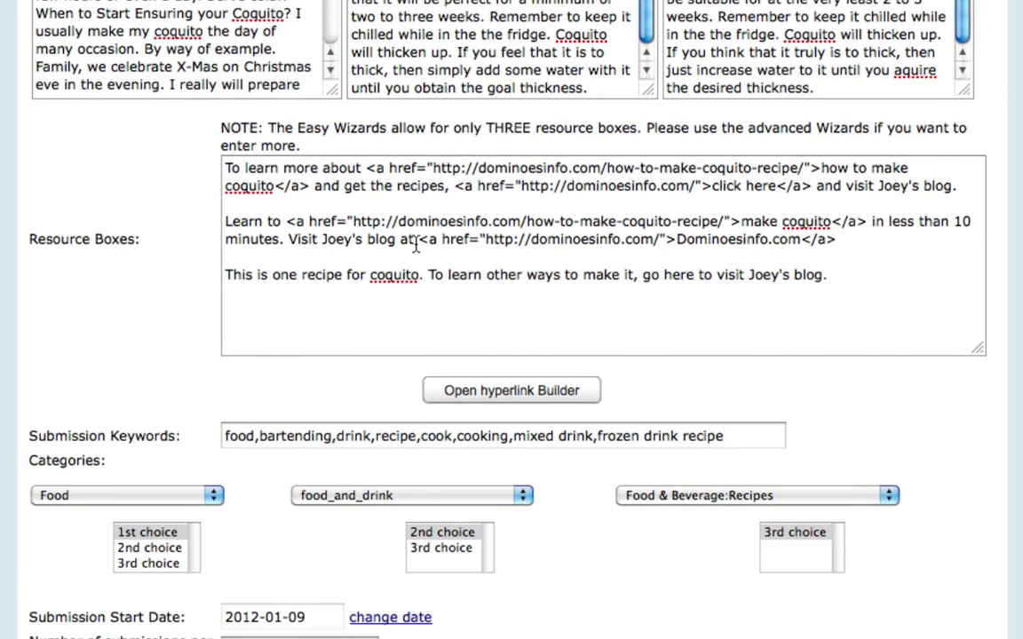
scroll(166, 193, "up", 2)
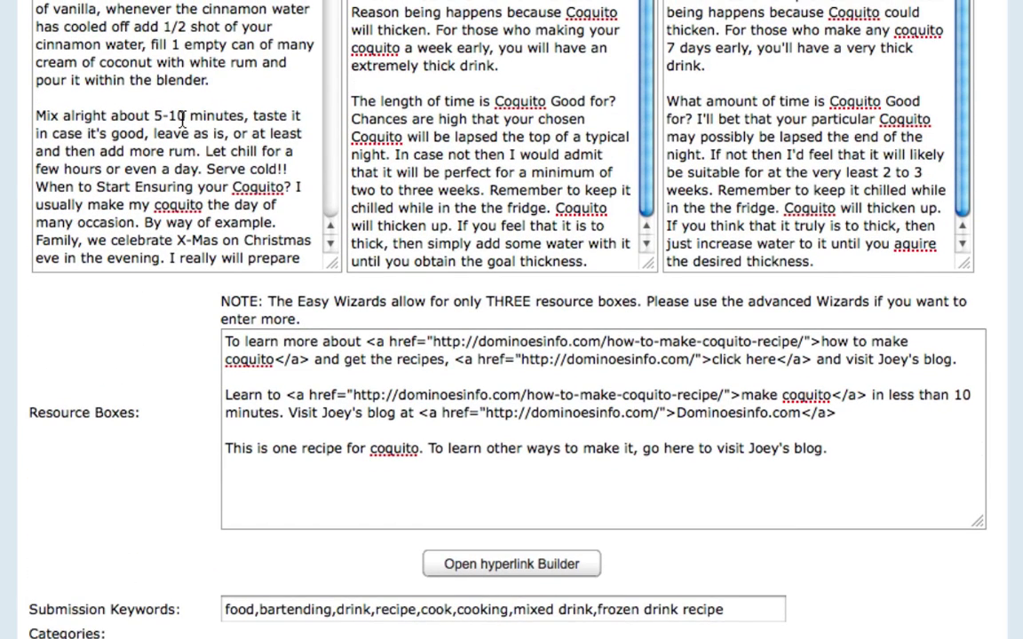
scroll(181, 115, "down", 3)
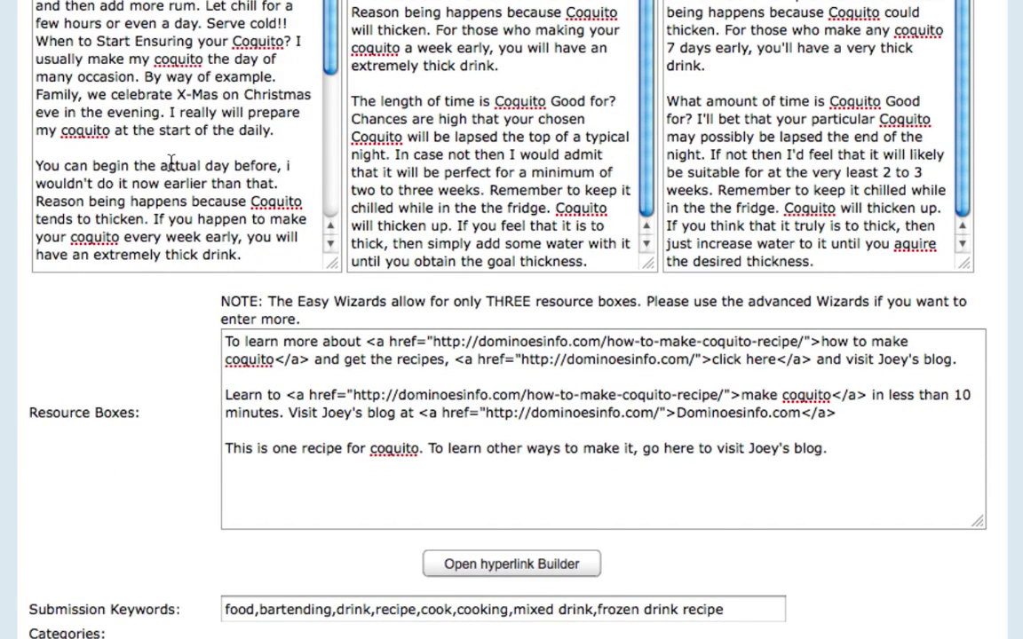
scroll(138, 363, "down", 1)
scroll(137, 362, "down", 3)
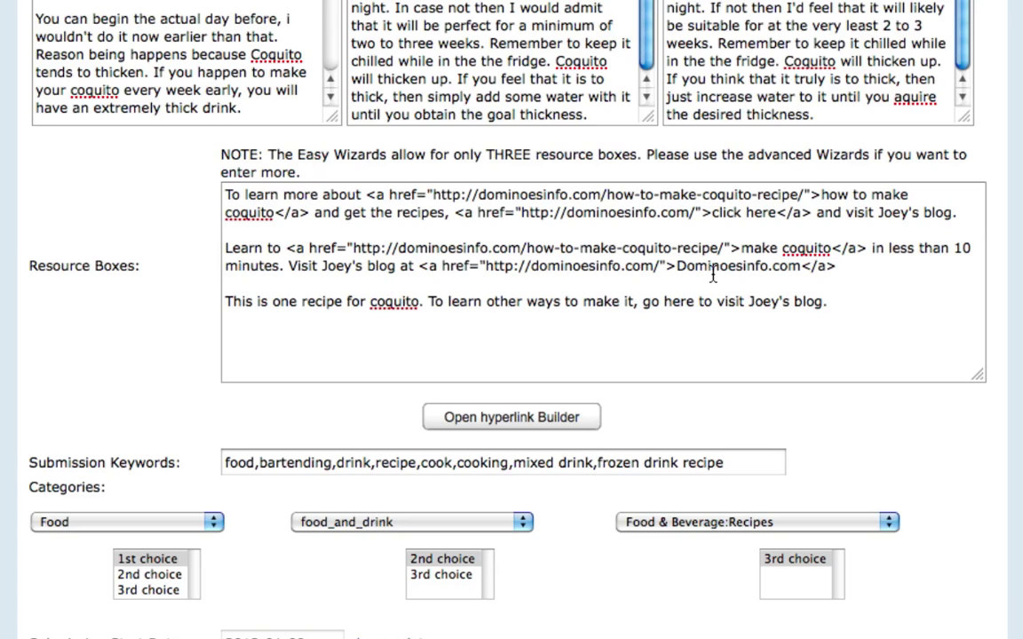
left_click(964, 210)
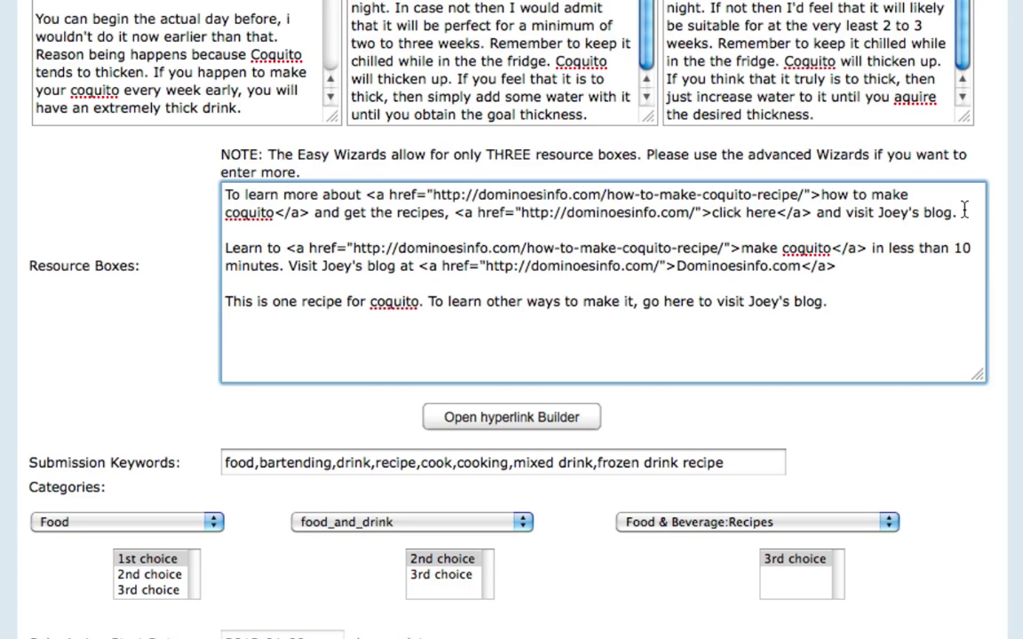
key("Return")
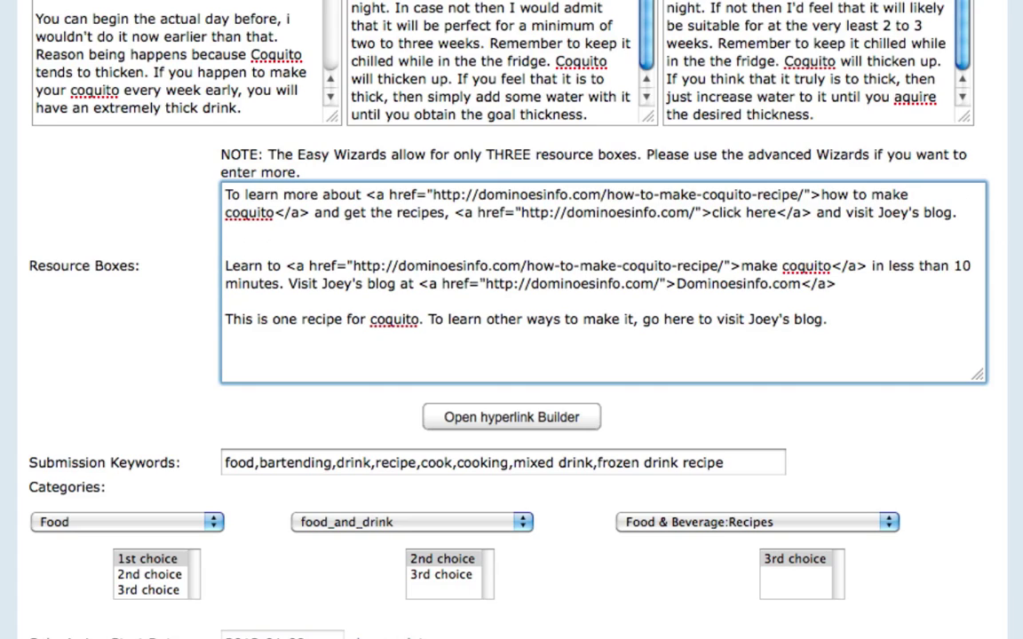
key("BackSpace")
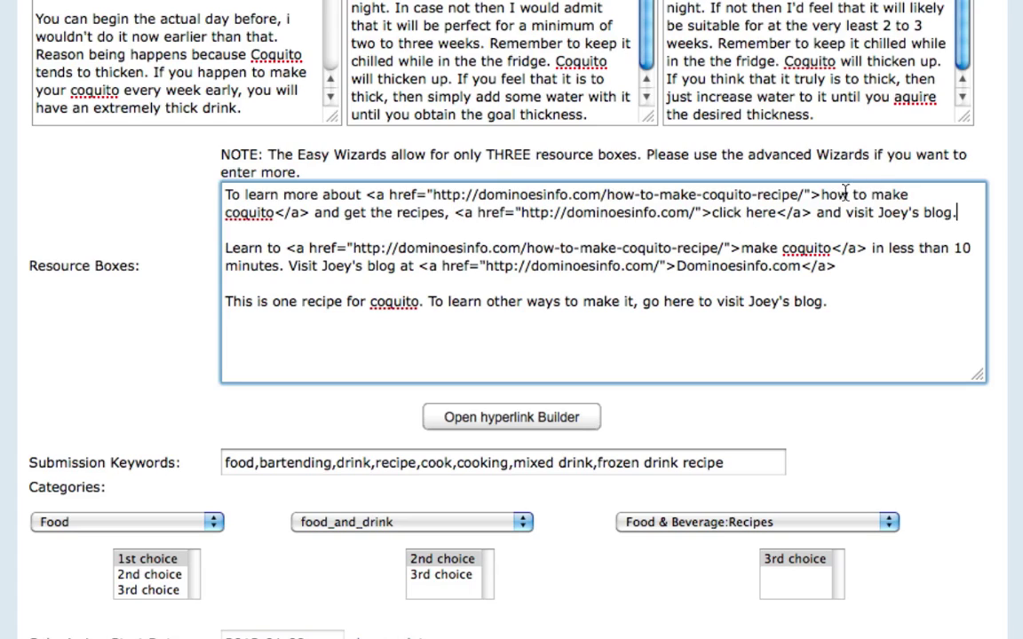
Examine the anchor texts "how to make coquito" and "click here" and their link URLs in the first resource box.
left_click_drag(275, 212, 823, 199)
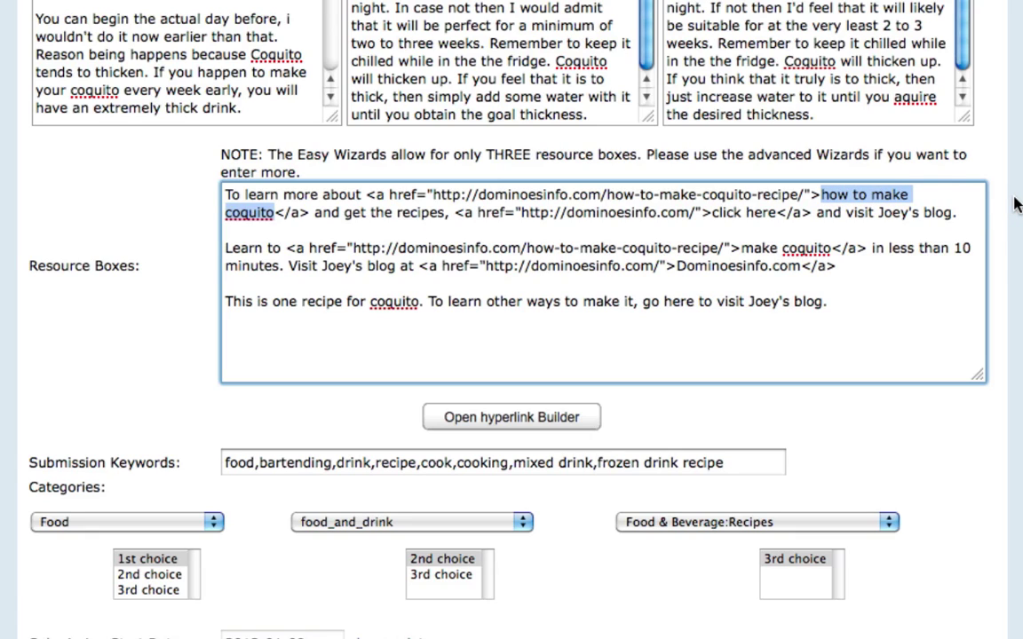
left_click(805, 194)
left_click_drag(805, 194, 435, 203)
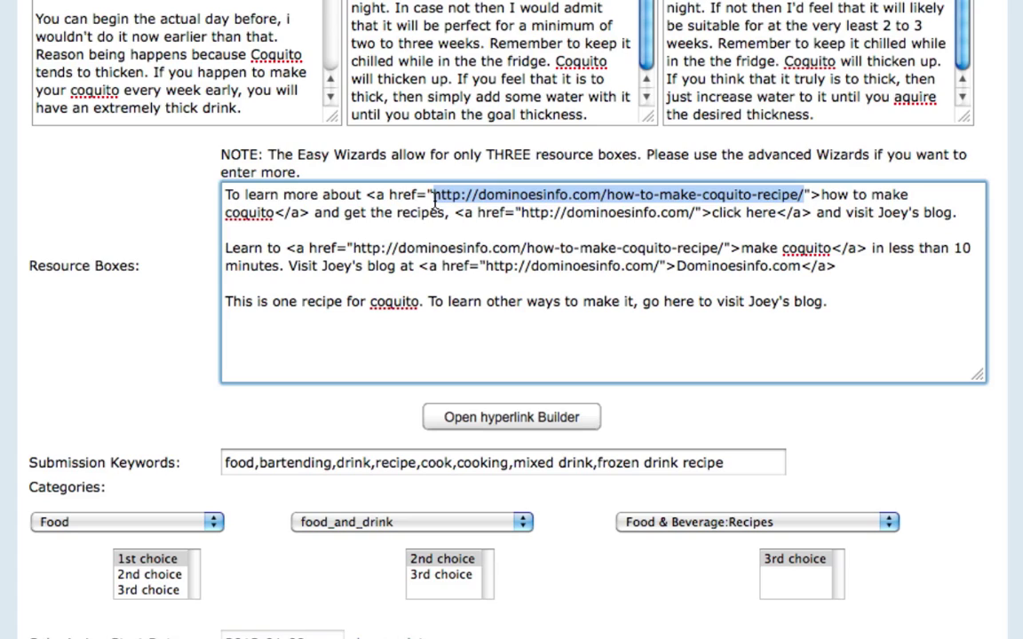
left_click(531, 200)
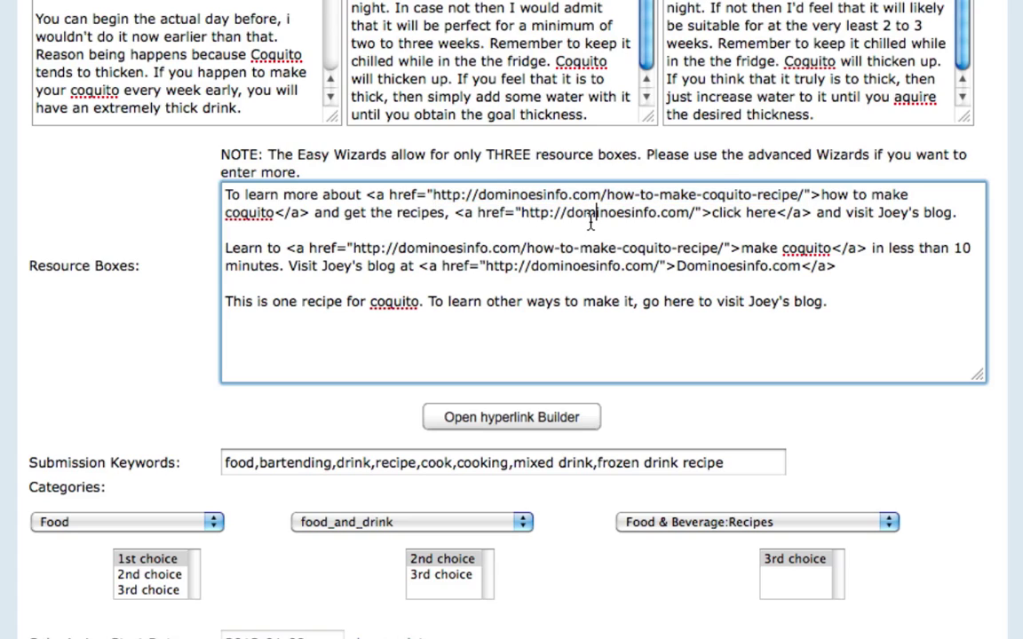
left_click(595, 214)
left_click_drag(710, 213, 774, 218)
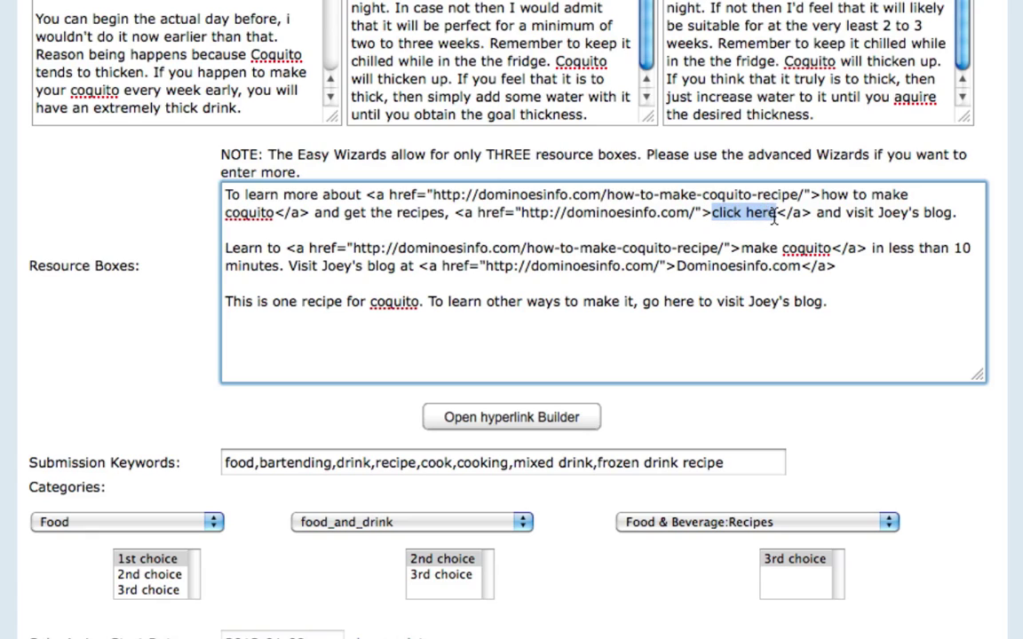
left_click_drag(690, 214, 524, 224)
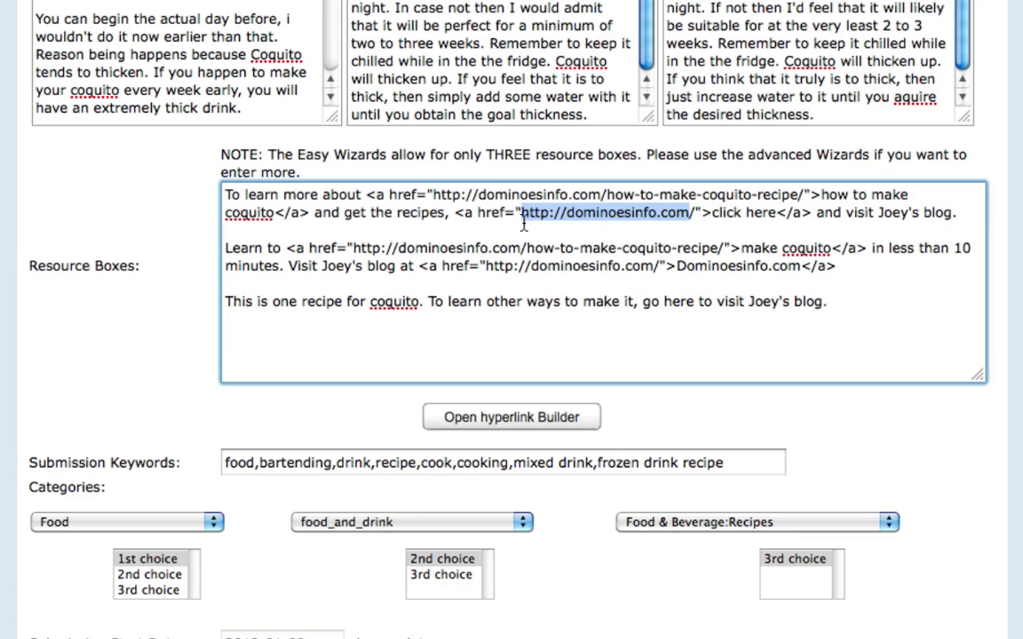
left_click(690, 214, "shift")
left_click(694, 214, "shift")
left_click(716, 201)
double_click(728, 197)
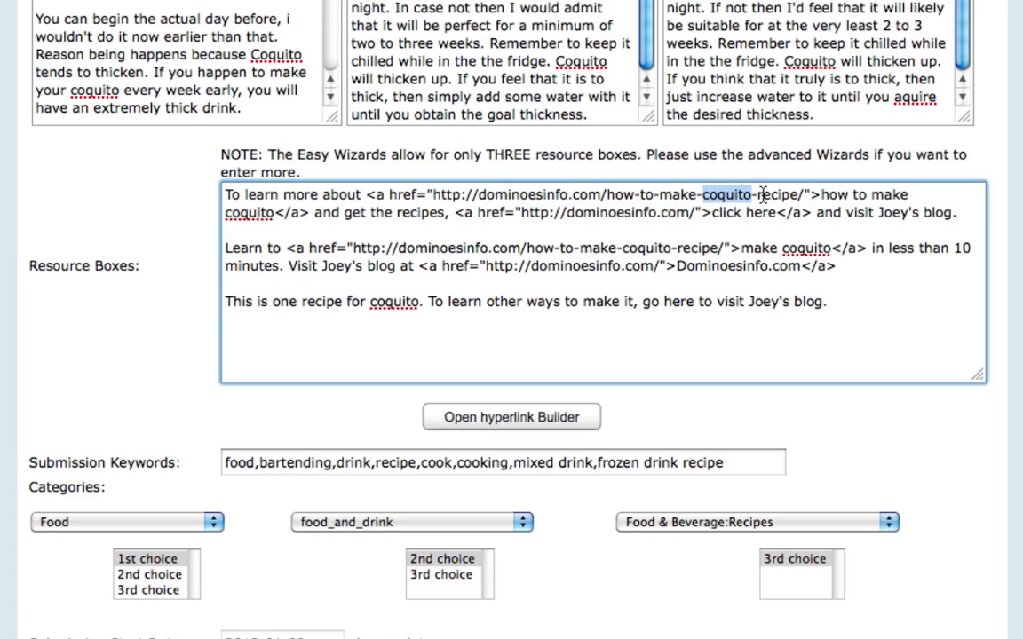
left_click(778, 196)
left_click_drag(803, 194, 607, 195)
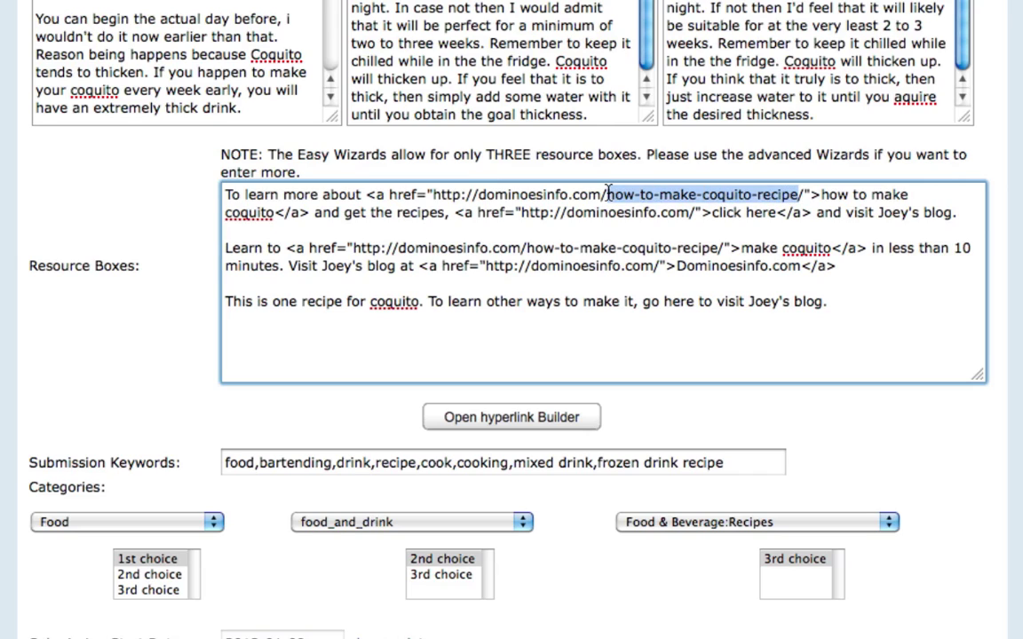
left_click_drag(818, 196, 276, 223)
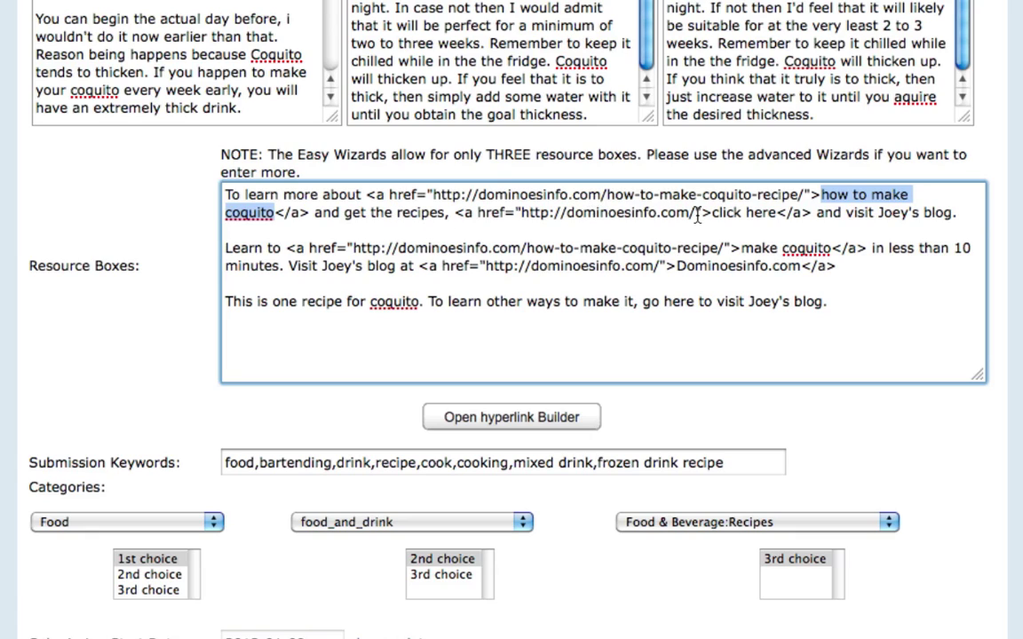
left_click(766, 213)
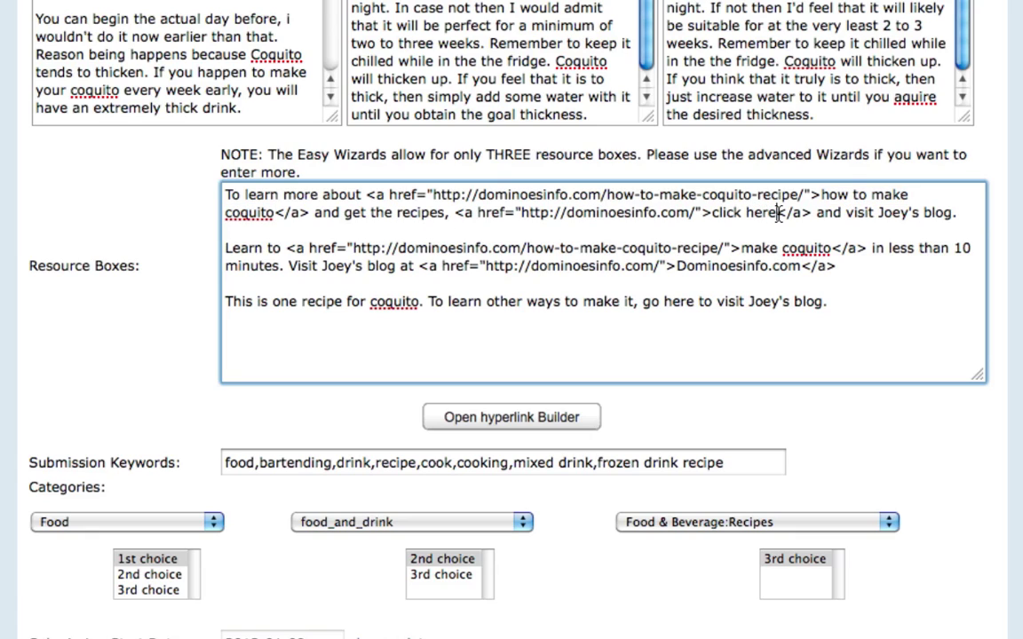
left_click_drag(778, 213, 714, 219)
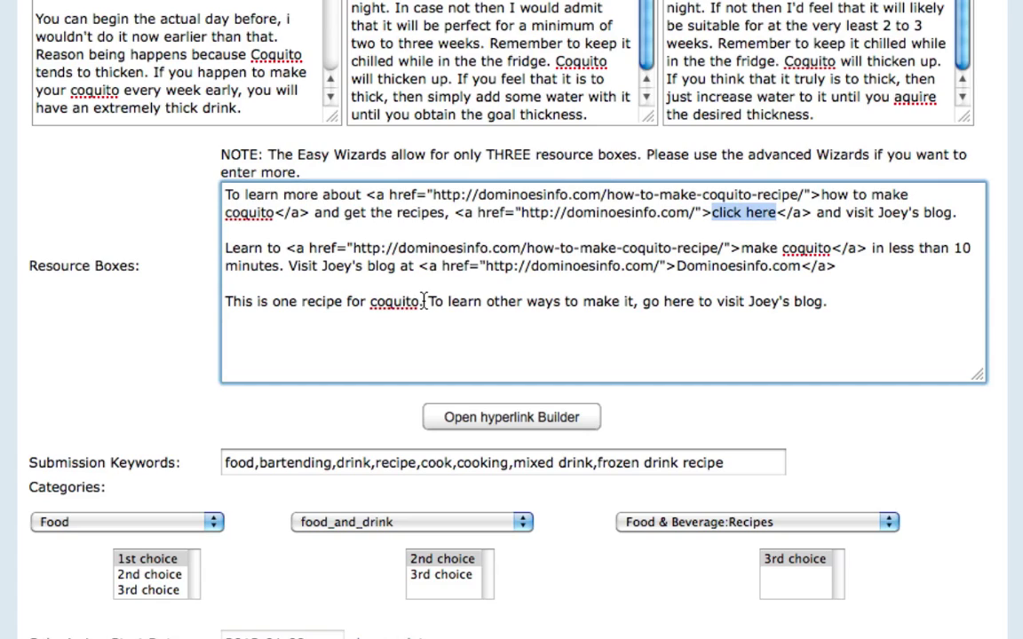
Copy "recipe for coquito" from the third resource box and enter it as the anchor text in the hyperlink builder.
left_click_drag(421, 302, 301, 308)
key("super+c")
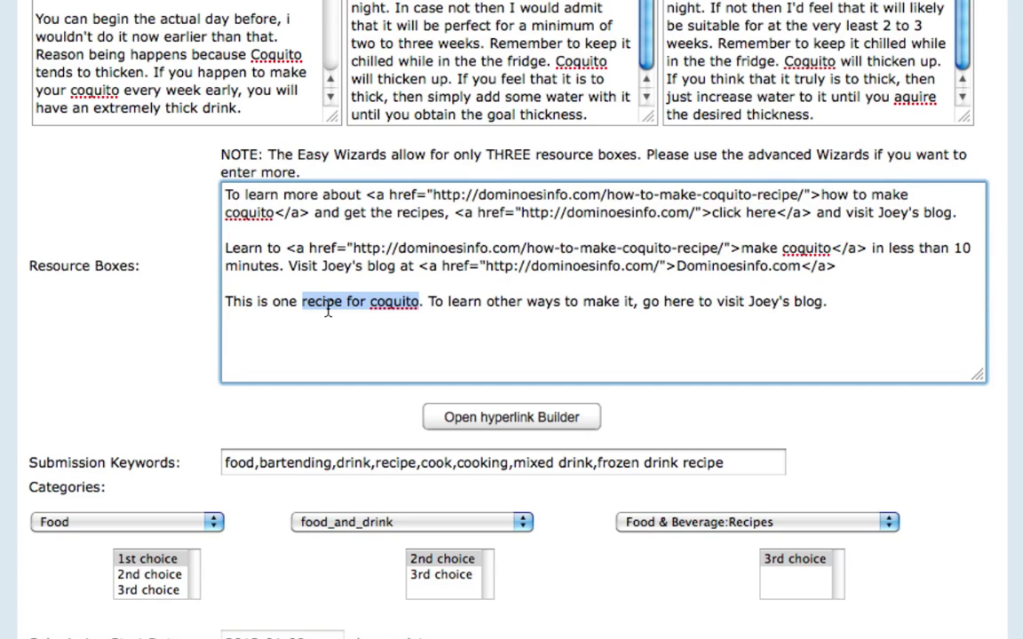
left_click(508, 424)
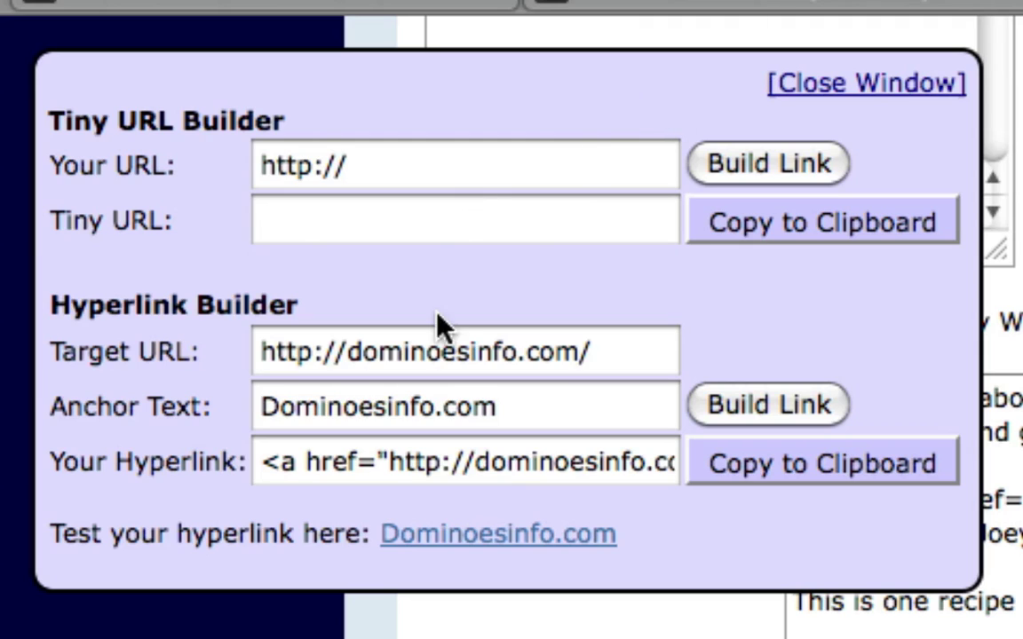
triple_click(472, 341)
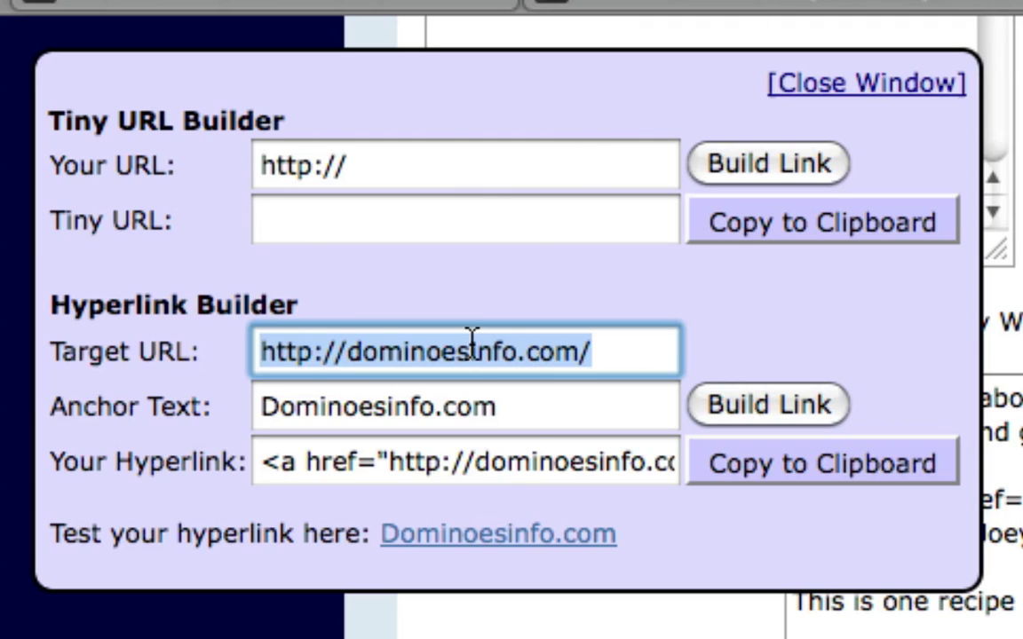
key("super+v")
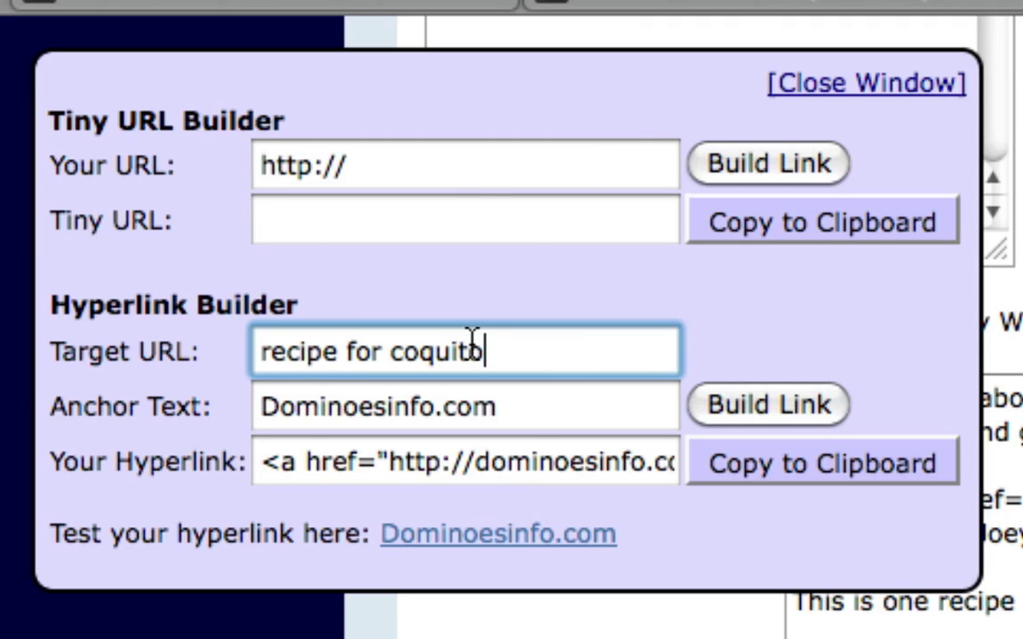
double_click(471, 391)
left_click(472, 390)
key("super+v")
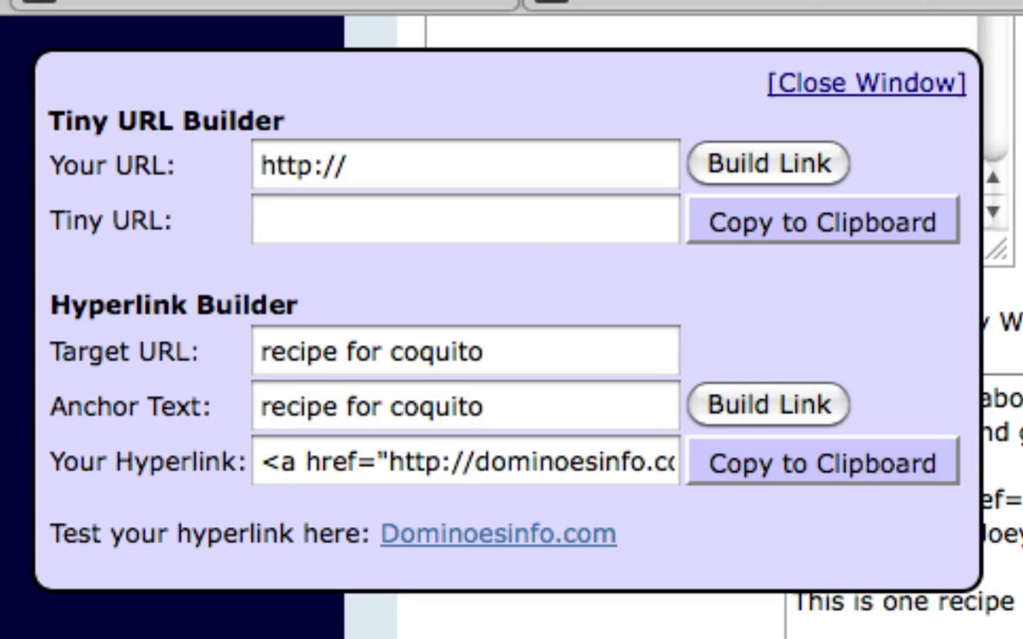
left_click(548, 355)
key("super+a")
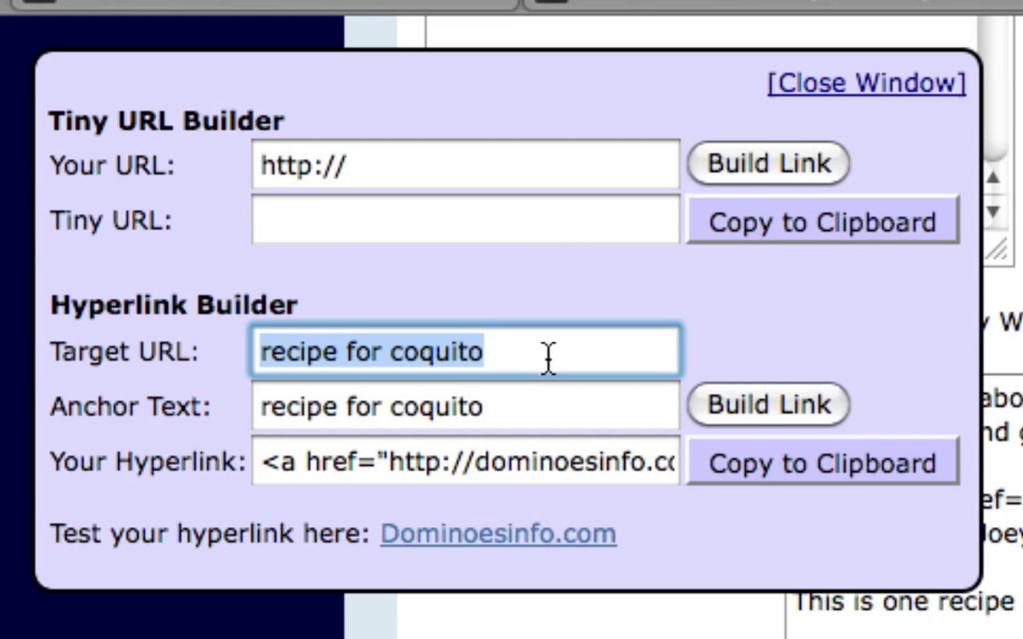
key("super+v")
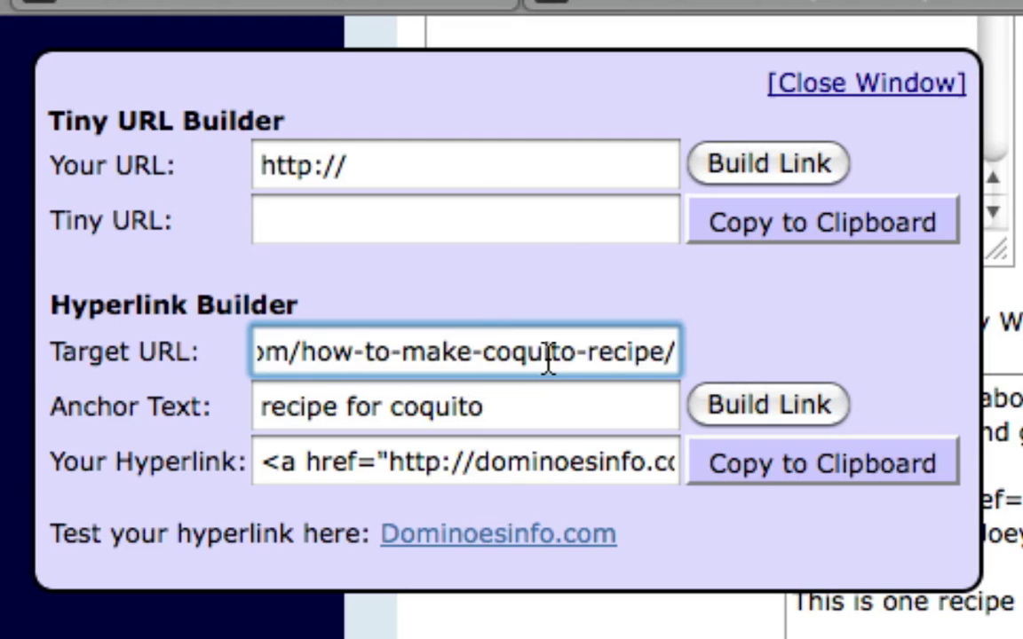
Inspect the post path following the domain name in the hyperlink builder's target URL.
left_click_drag(665, 355, 308, 365)
key("shift+Left")
key("shift+Left")
key("shift+Left")
key("shift+Left")
key("shift+Left")
key("shift+Left")
key("shift+Left")
key("shift+Left")
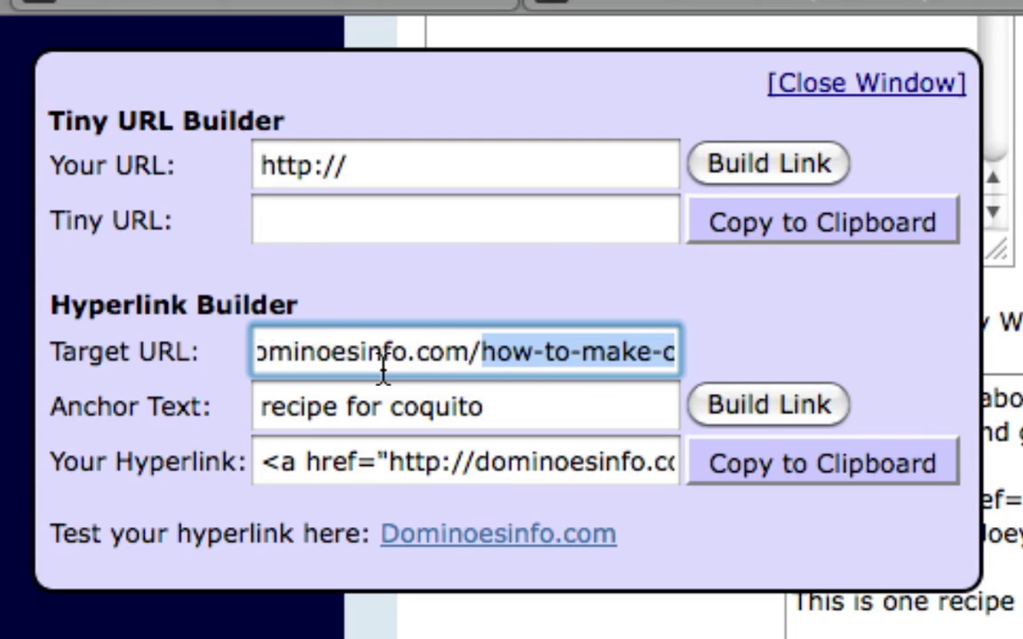
key("shift+Right")
key("shift+Right")
key("shift+Right")
key("shift+Right")
key("shift+Right")
key("shift+Right")
key("shift+Right")
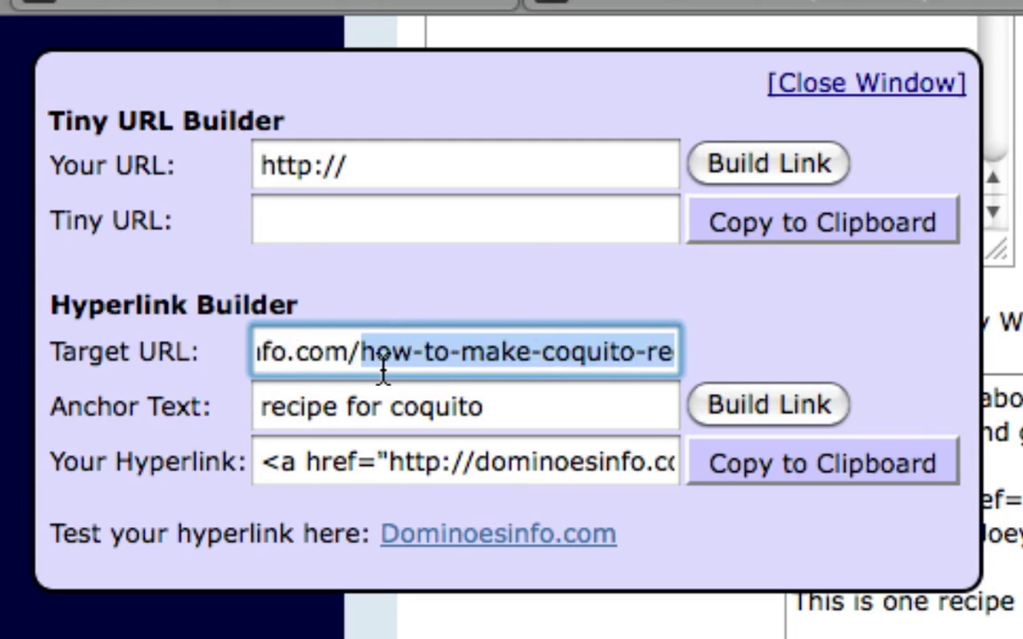
key("shift+Right")
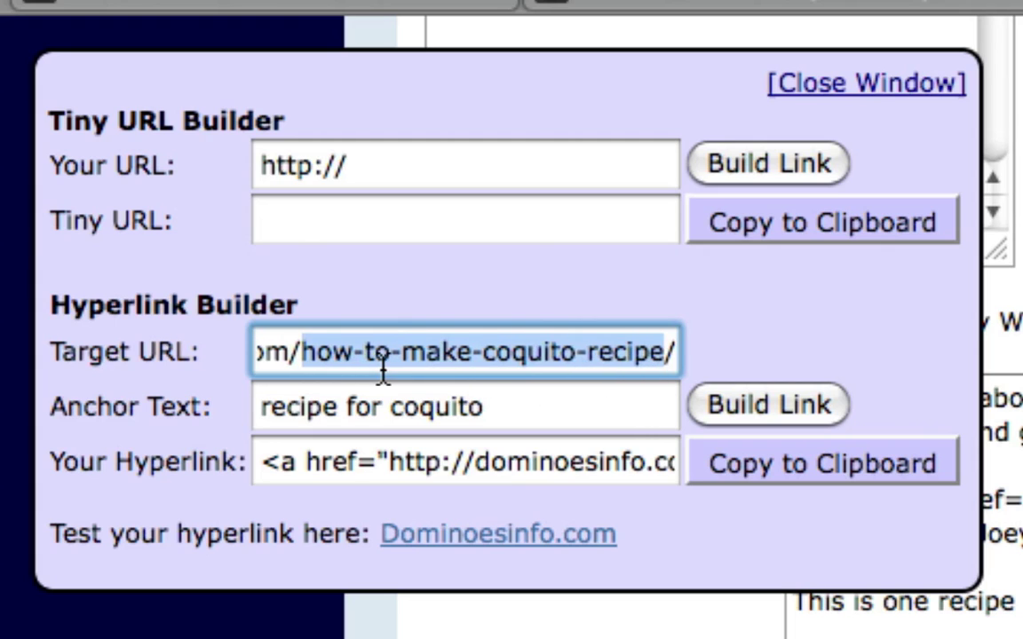
Build the "recipe for coquito" hyperlink, copy its code to the clipboard and close the hyperlink builder.
left_click(771, 411)
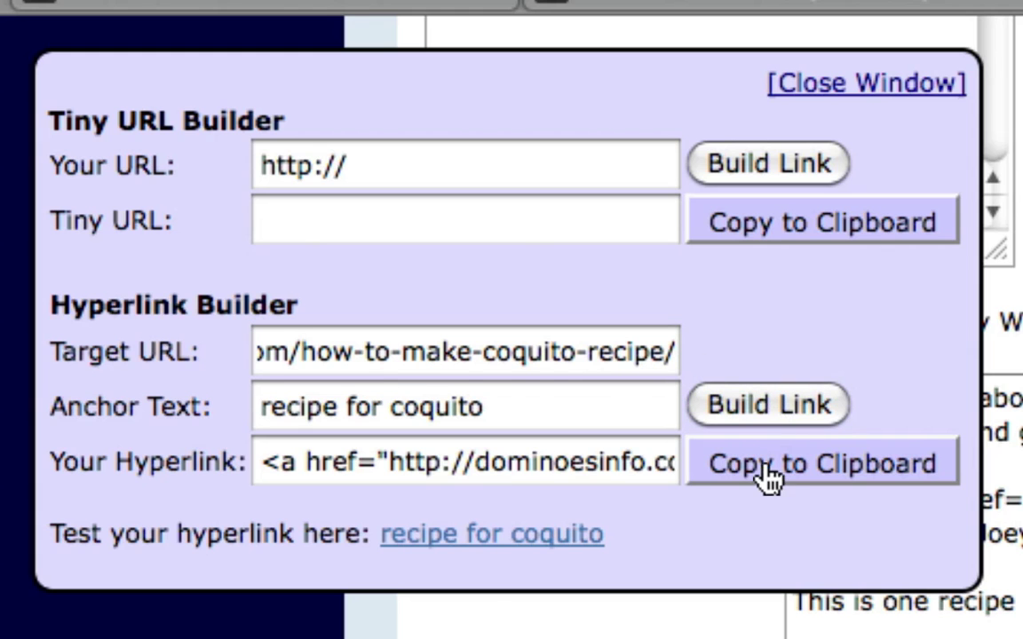
left_click(771, 477)
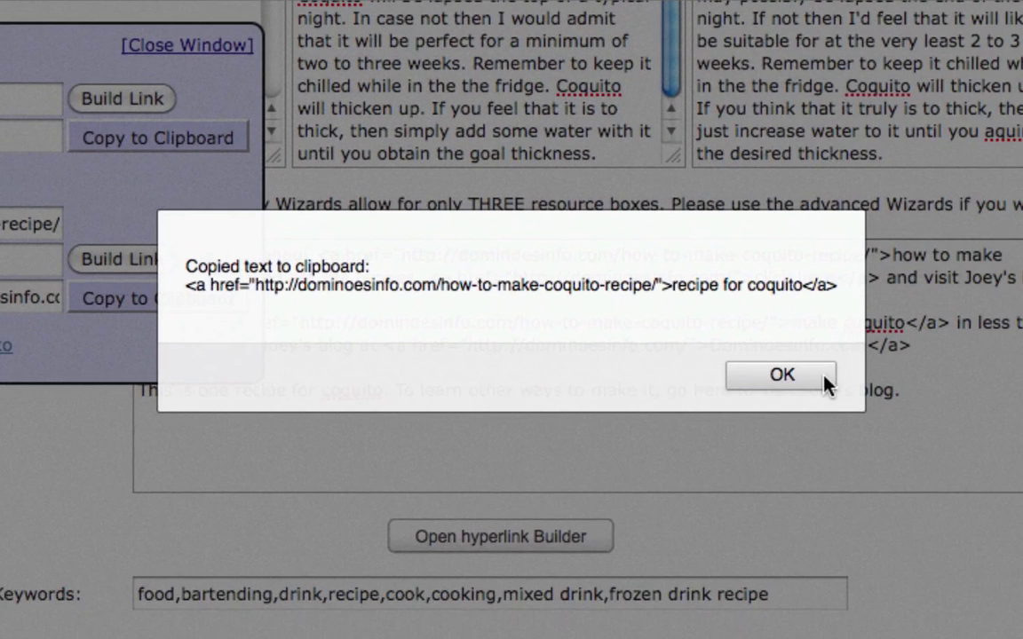
left_click(804, 380)
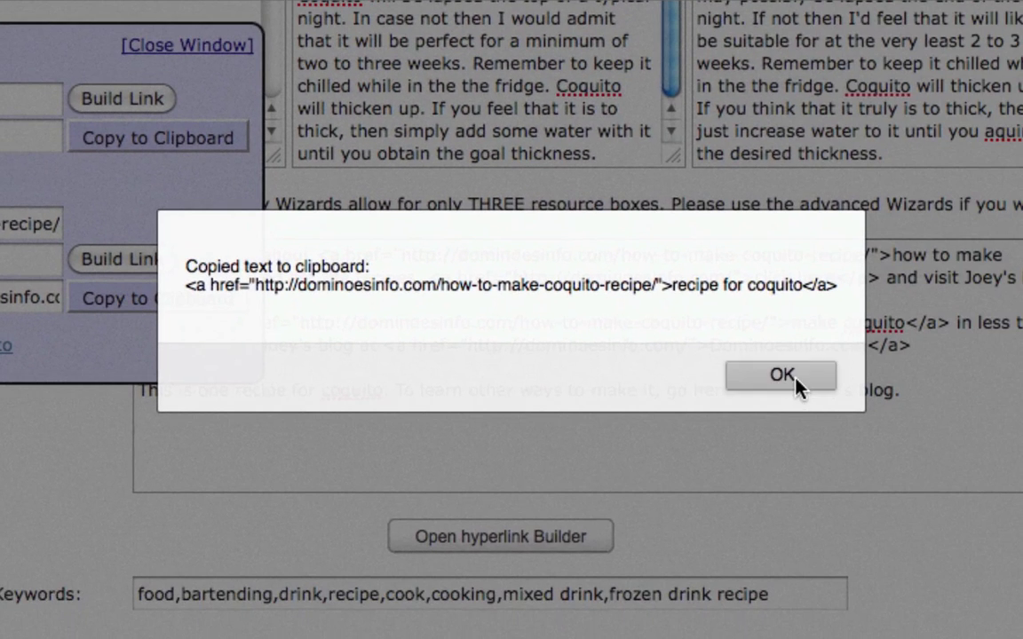
left_click(184, 45)
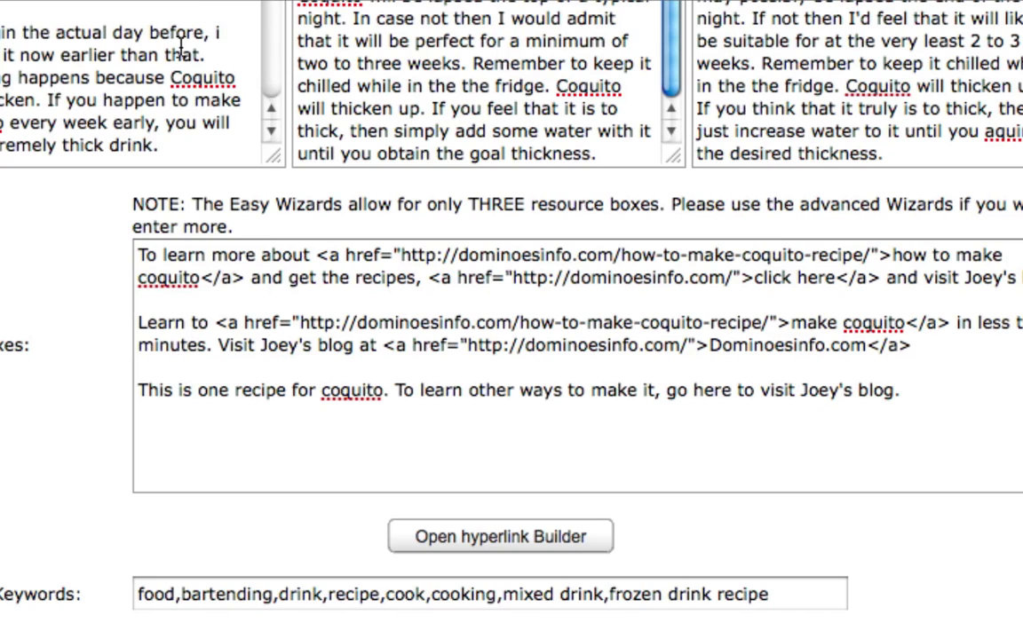
Replace the plain words "recipe for coquito" in the third resource box with the copied hyperlink code.
left_click_drag(382, 391, 234, 390)
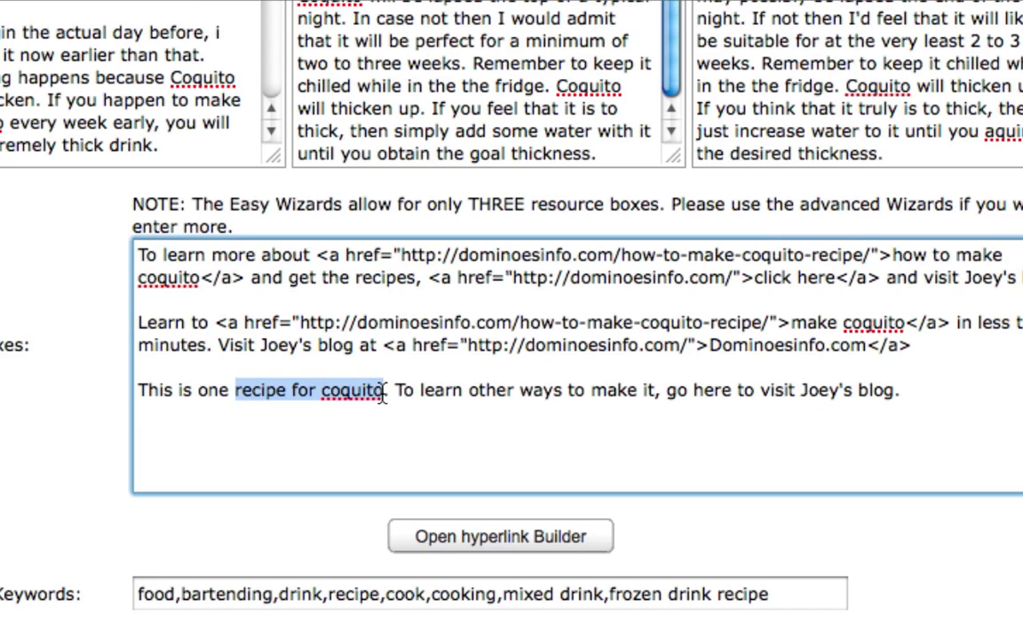
left_click(384, 391)
left_click_drag(384, 391, 235, 392)
key("BackSpace")
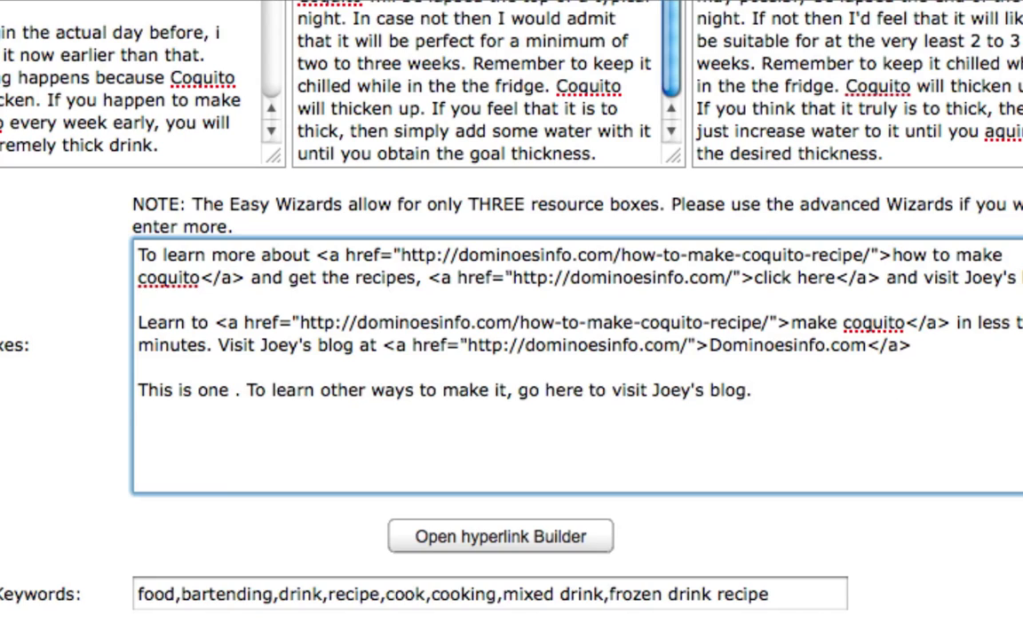
key("super+v")
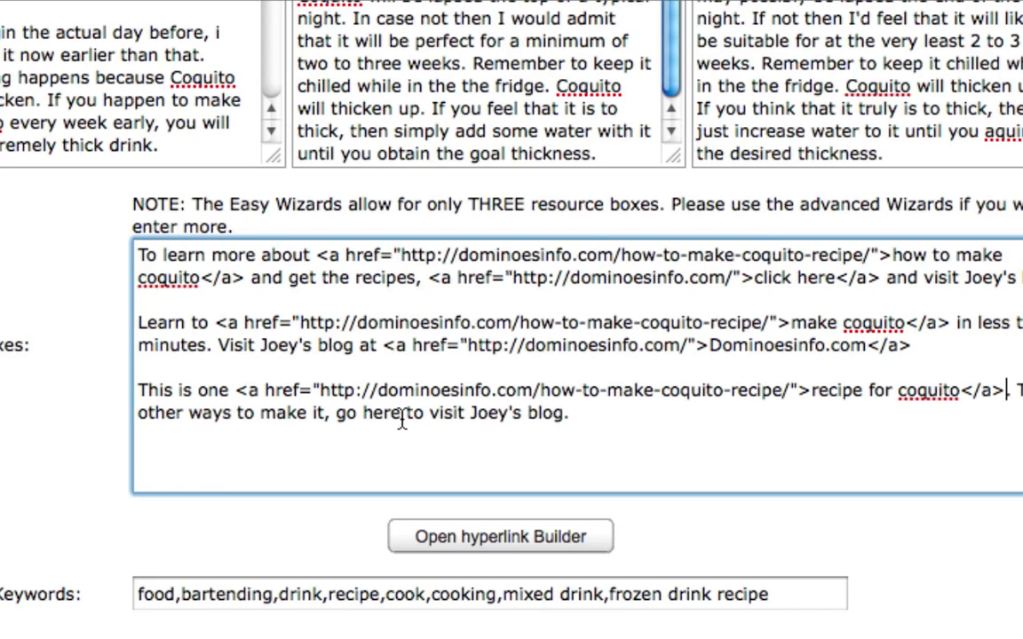
Reopen the hyperlink builder for the words "go here" in the third resource box and set the anchor text to "go here".
left_click_drag(401, 413, 339, 420)
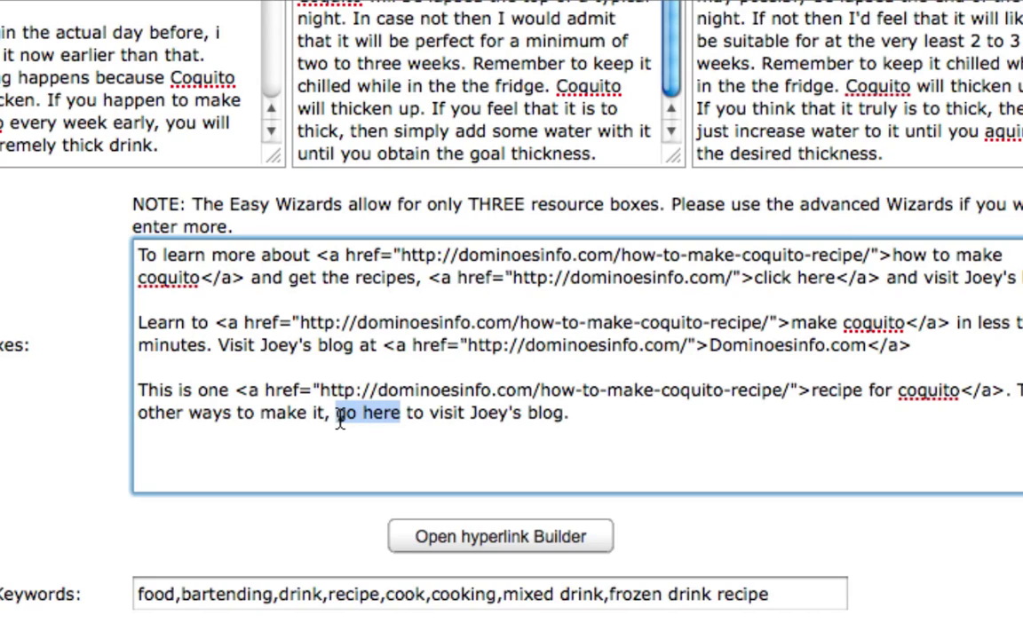
left_click(394, 431)
left_click_drag(401, 414, 339, 418)
left_click(479, 538)
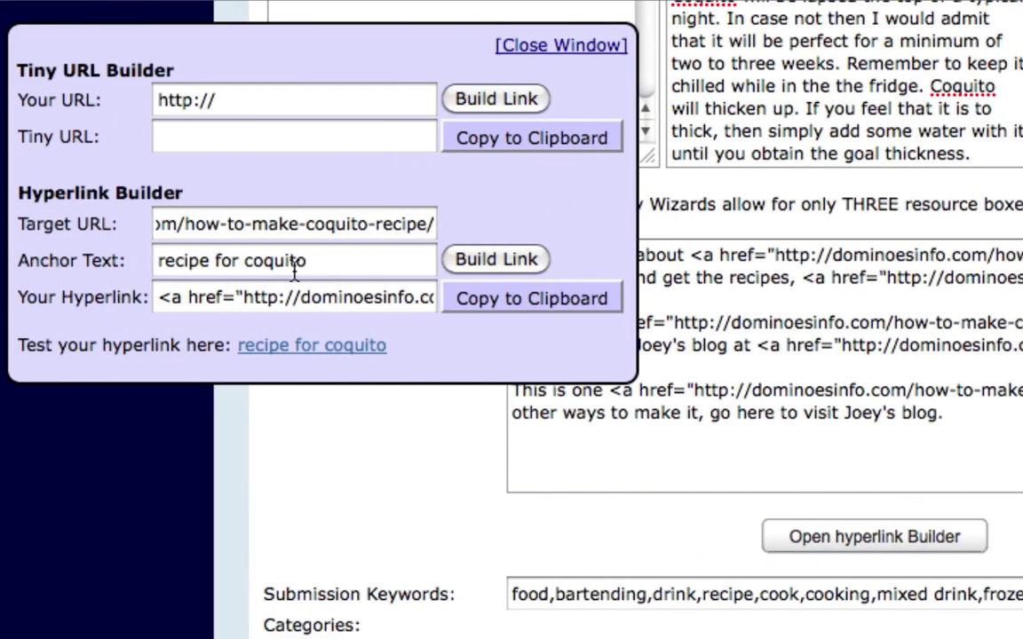
triple_click(294, 271)
type("go here")
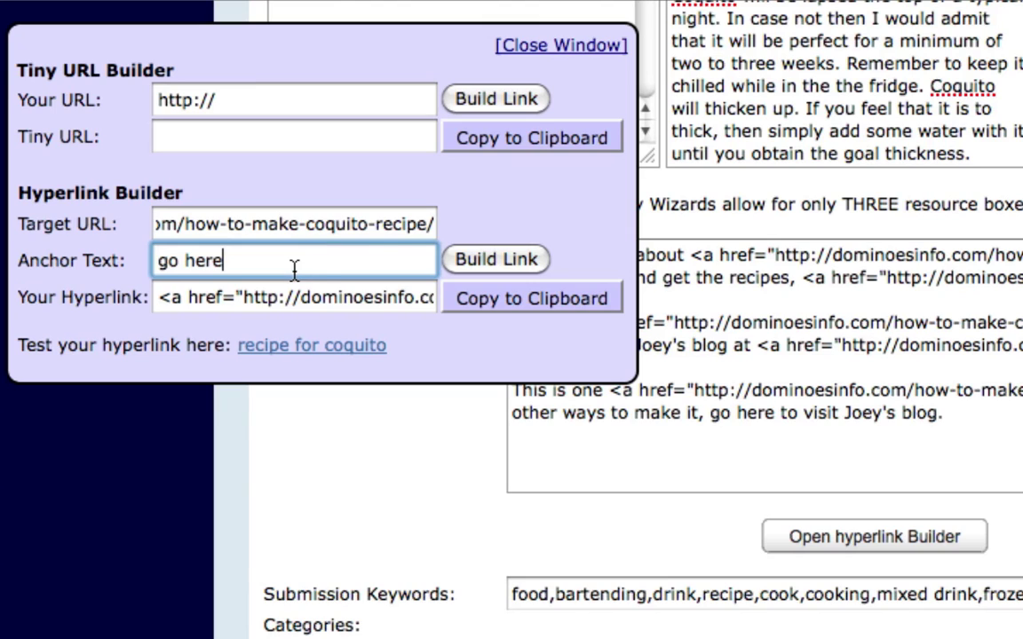
left_click(348, 227)
key("Home")
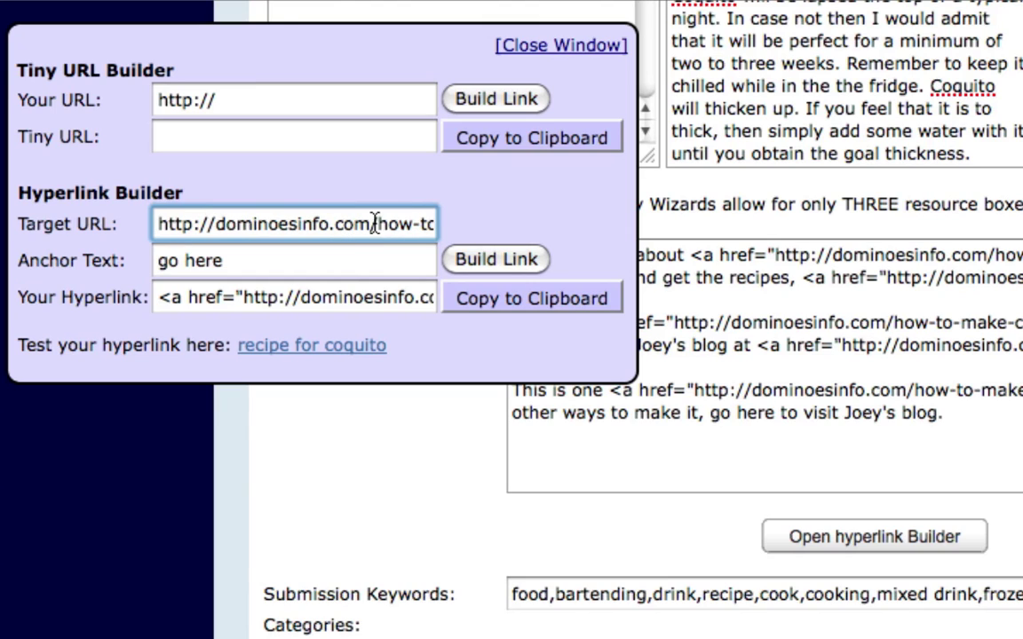
left_click_drag(375, 224, 471, 227)
key("BackSpace")
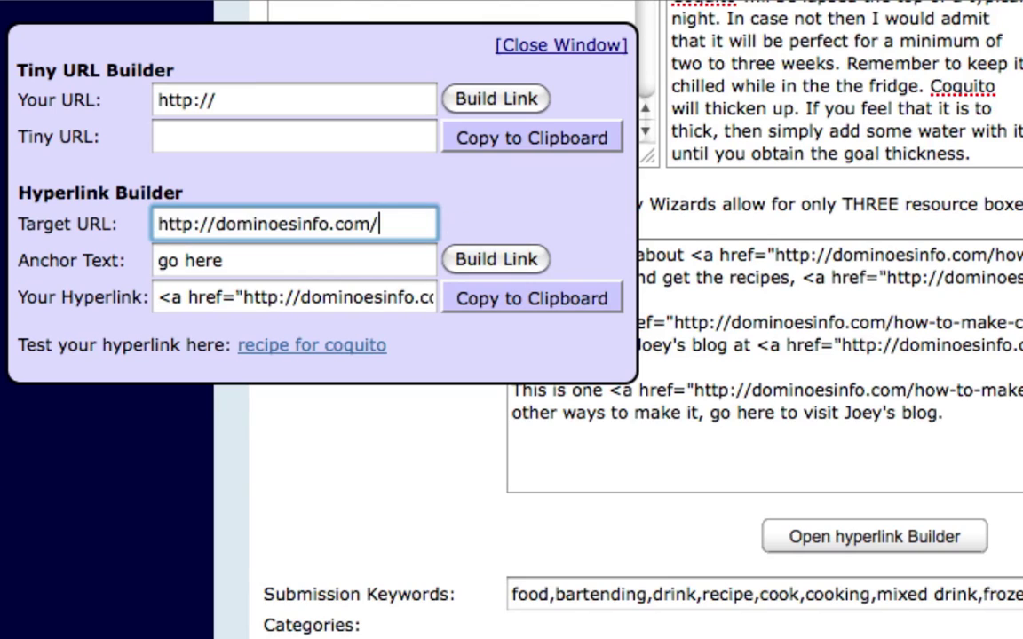
left_click_drag(388, 222, 147, 227)
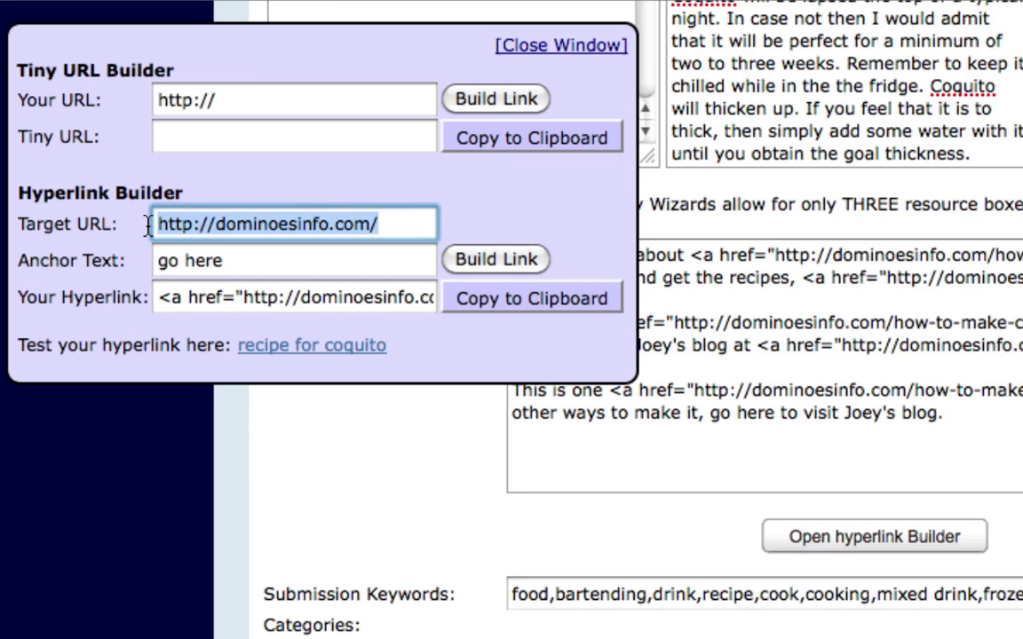
Build the "go here" hyperlink, copy its code to the clipboard and close the hyperlink builder.
left_click(509, 258)
left_click(512, 298)
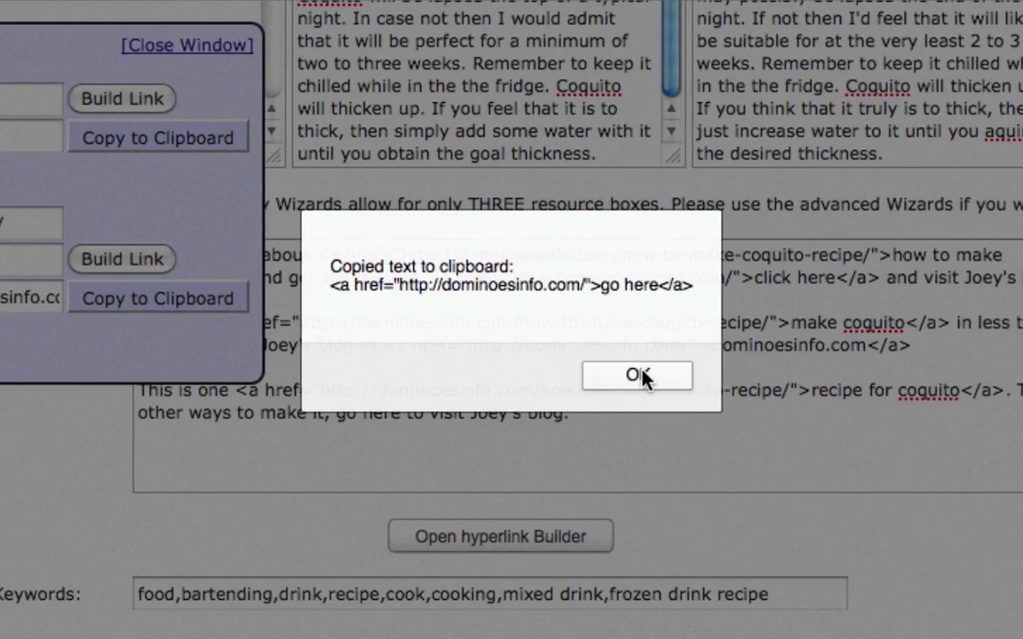
left_click(933, 373)
left_click(480, 44)
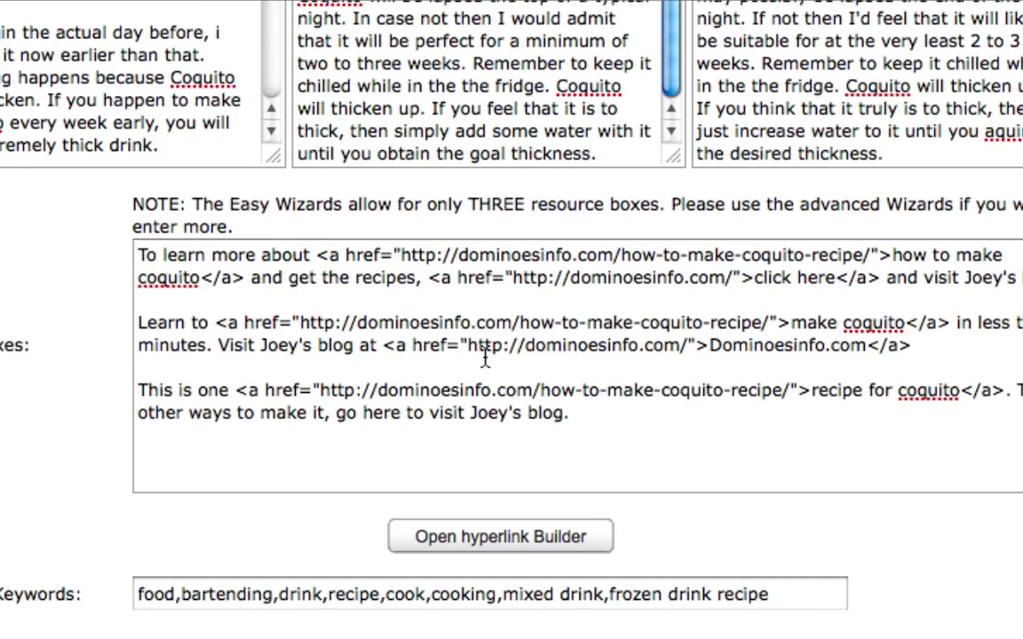
Replace the plain words "go here" in the third resource box with the copied hyperlink code.
left_click_drag(335, 414, 402, 421)
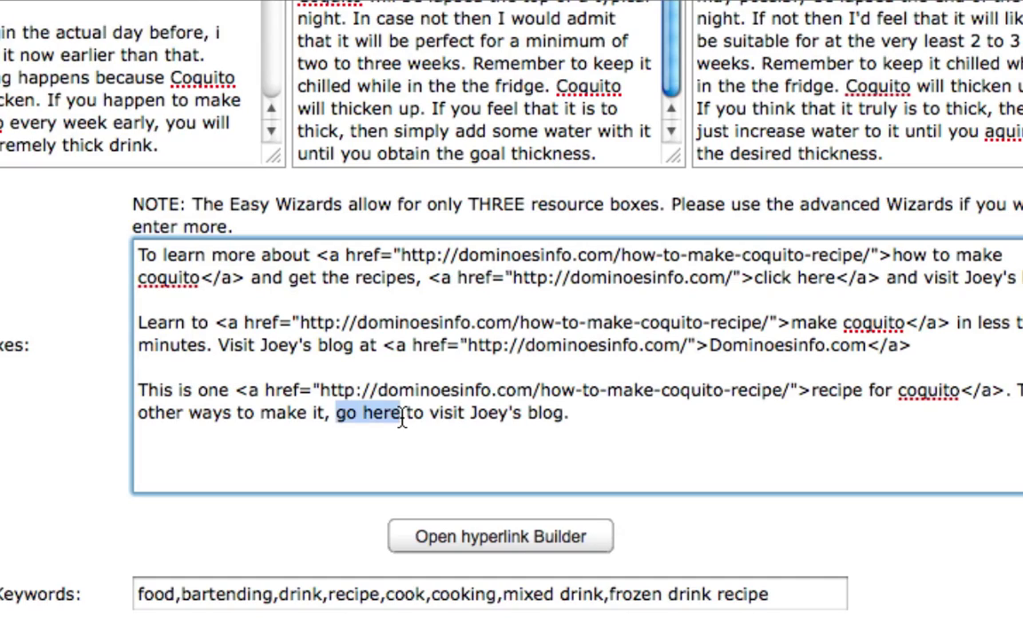
key("BackSpace")
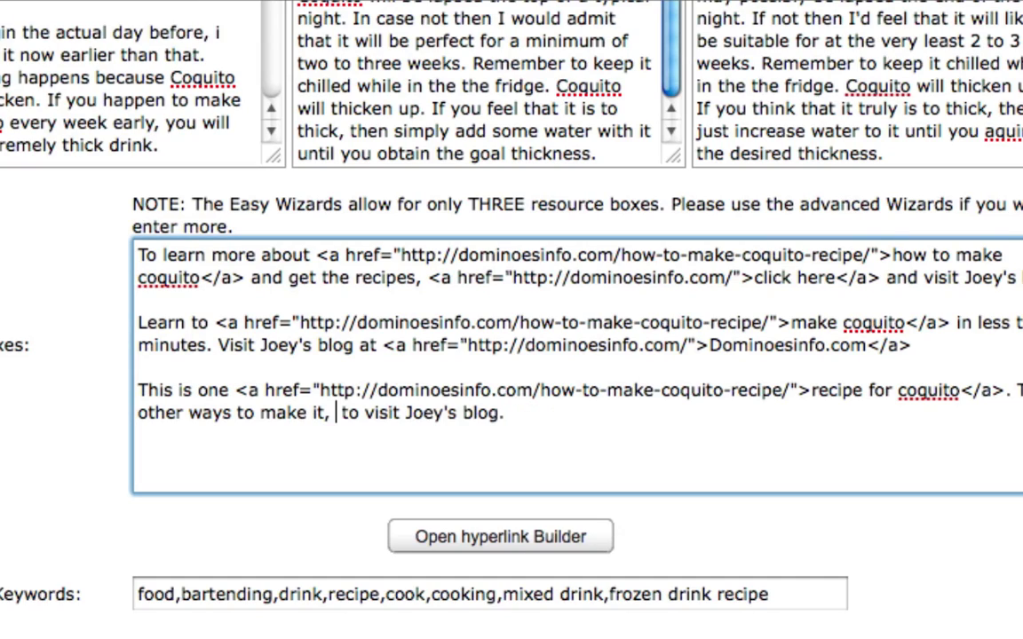
key("super+v")
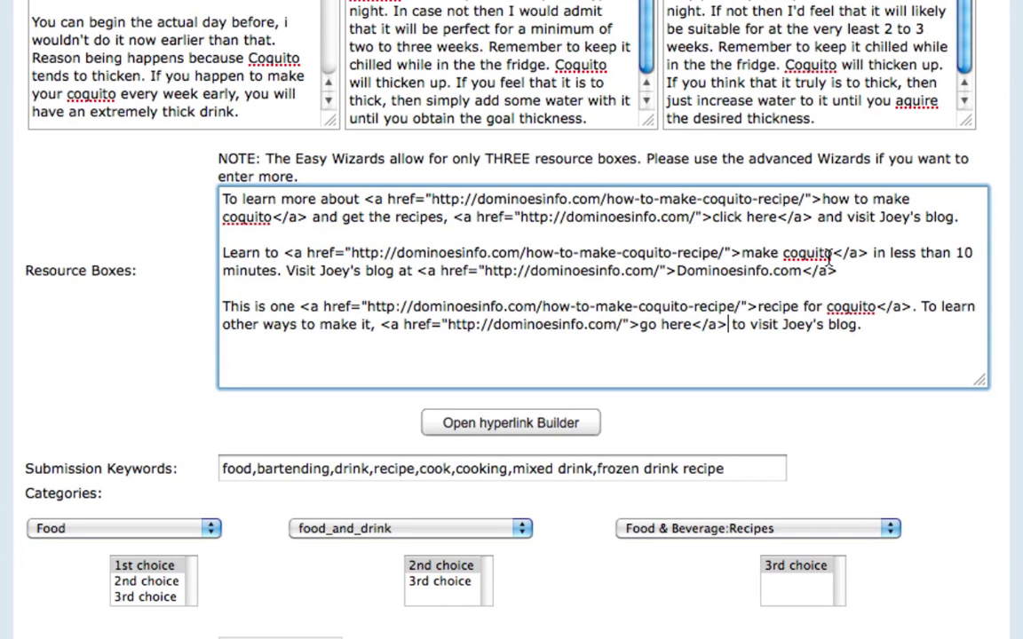
Review the keyword anchor texts in the resource boxes and the comma-separated submission keywords.
left_click_drag(831, 255, 739, 253)
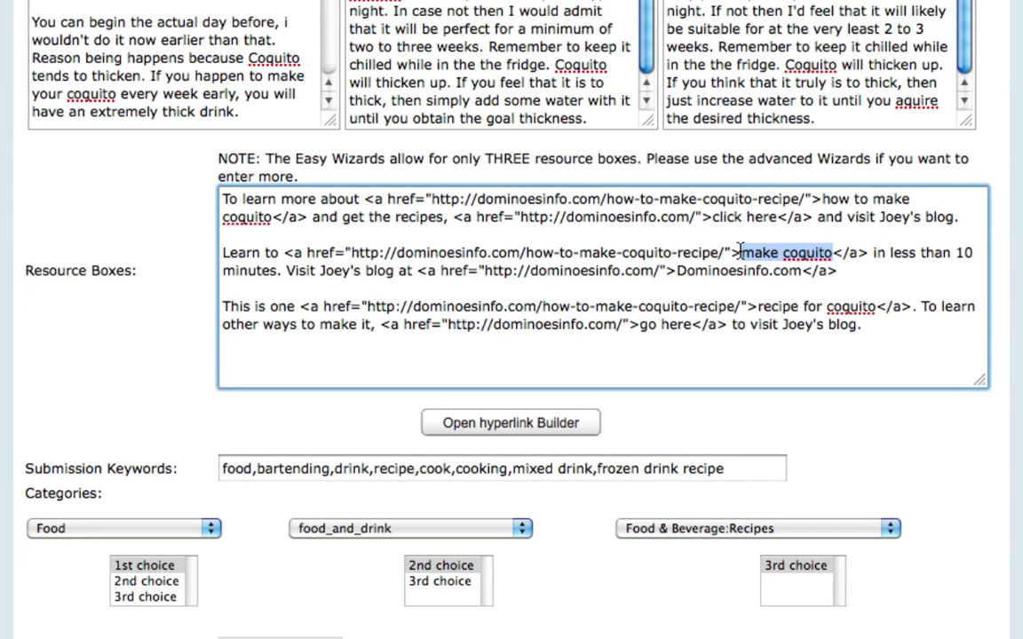
left_click_drag(909, 201, 822, 203)
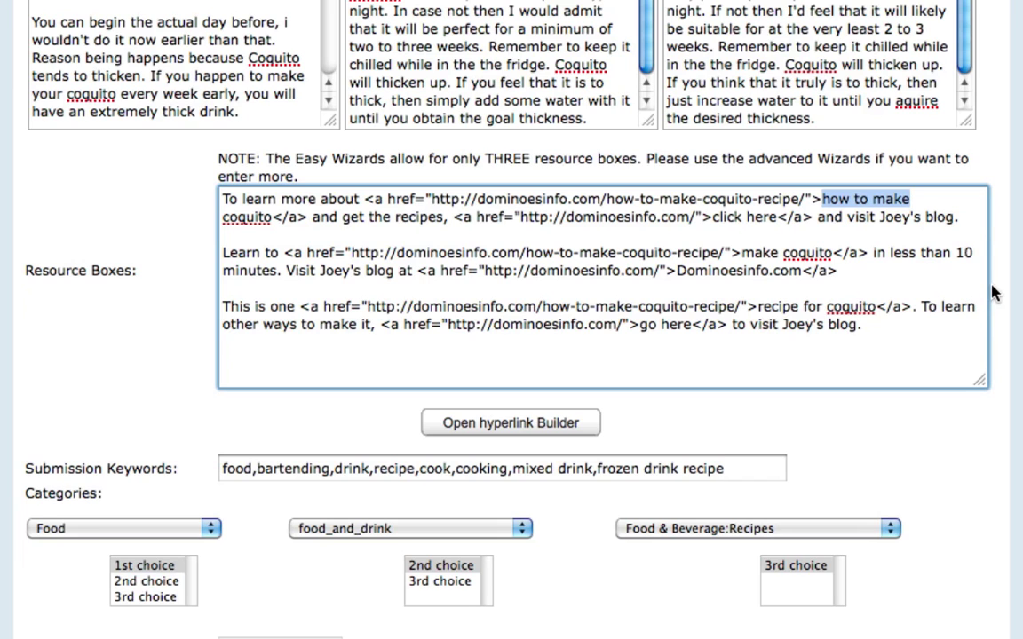
scroll(1003, 292, "up", 2)
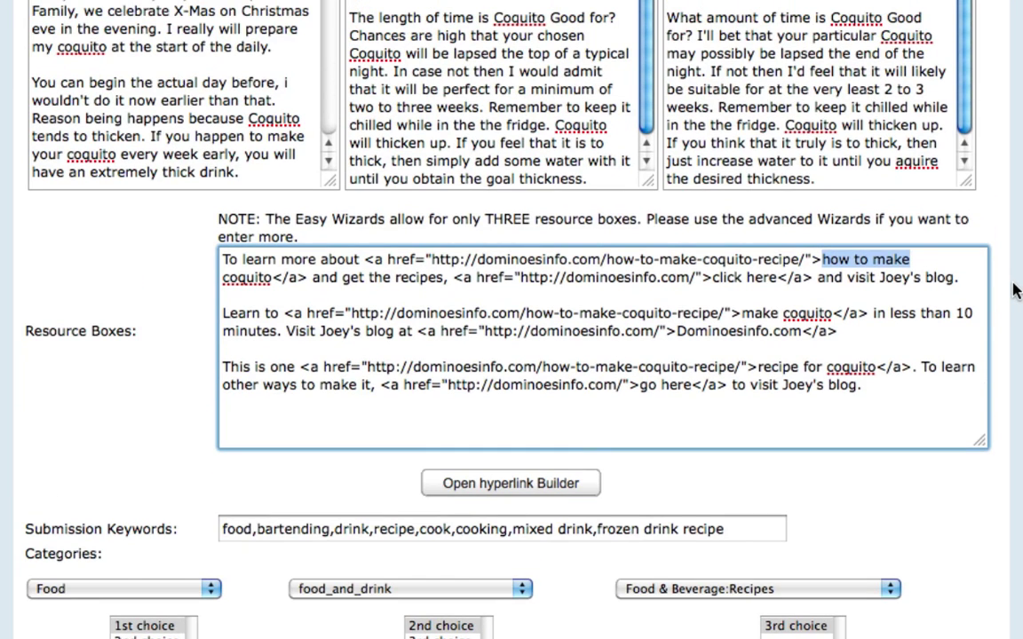
scroll(1012, 291, "down", 1)
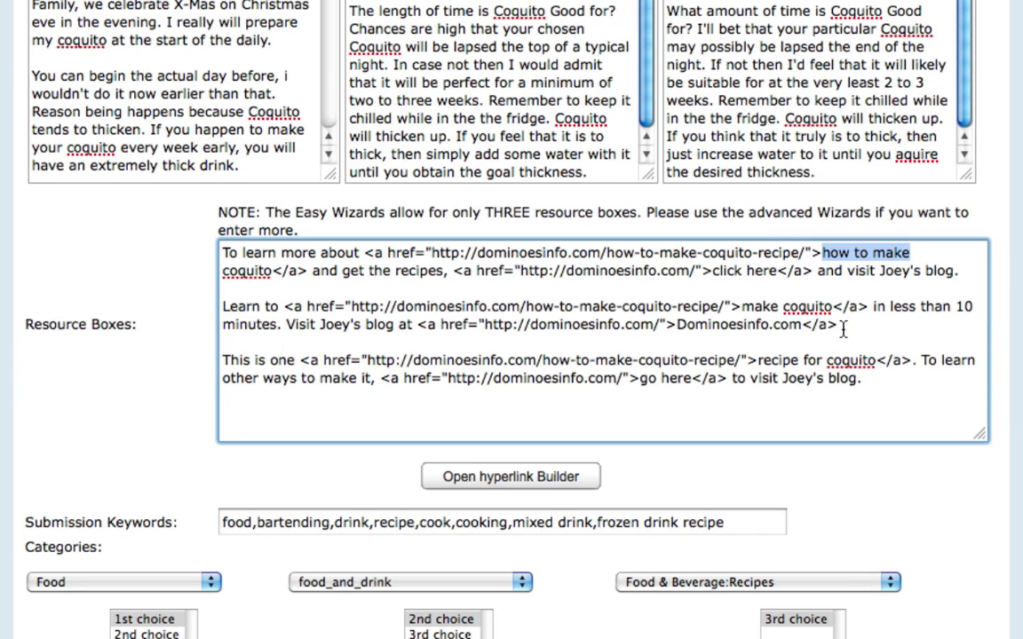
scroll(1000, 257, "down", 5)
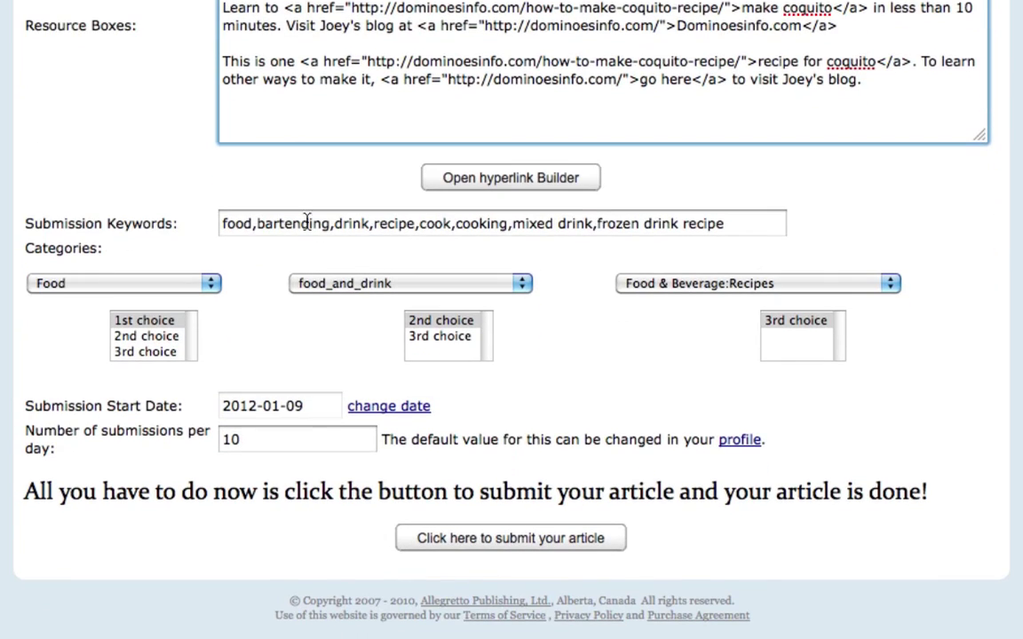
left_click(278, 224)
key("super+a")
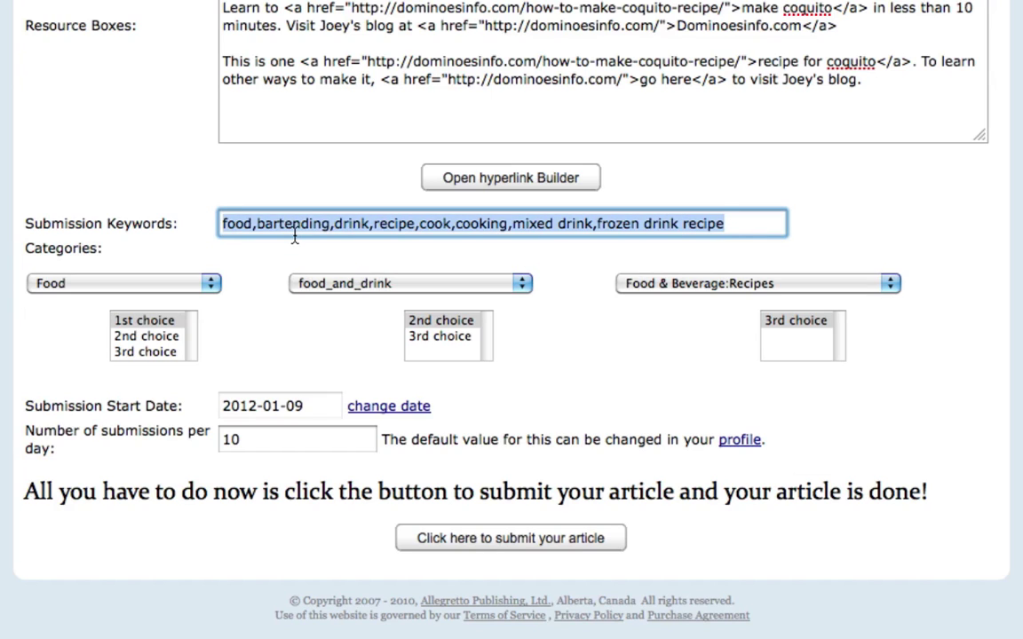
triple_click(324, 223)
left_click(255, 224)
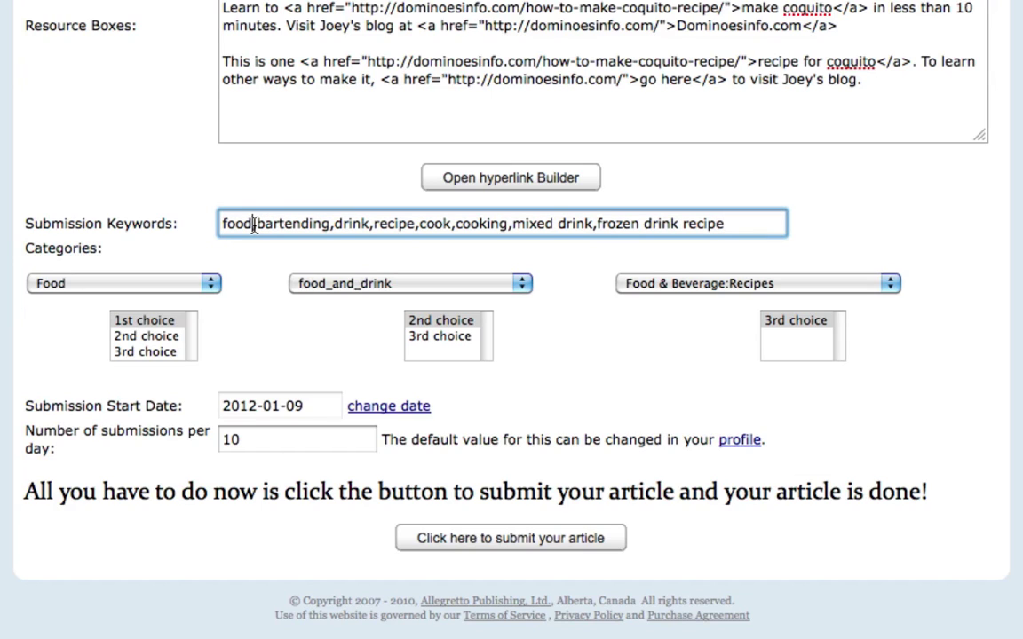
left_click_drag(251, 224, 221, 224)
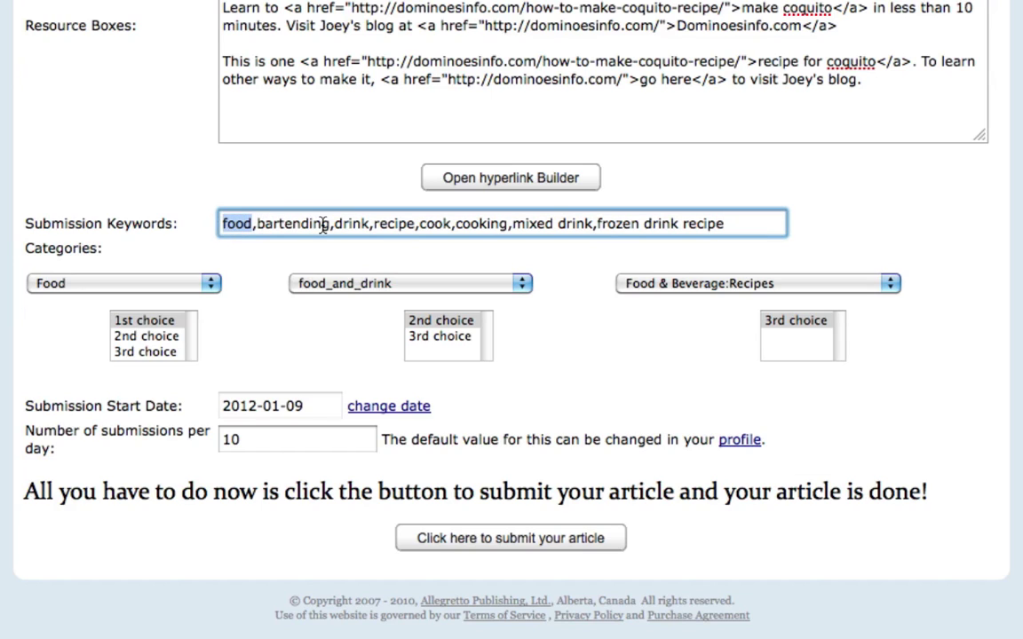
mouse_move(333, 224)
left_mouse_down()
mouse_move(259, 223)
mouse_move(334, 224)
left_mouse_up()
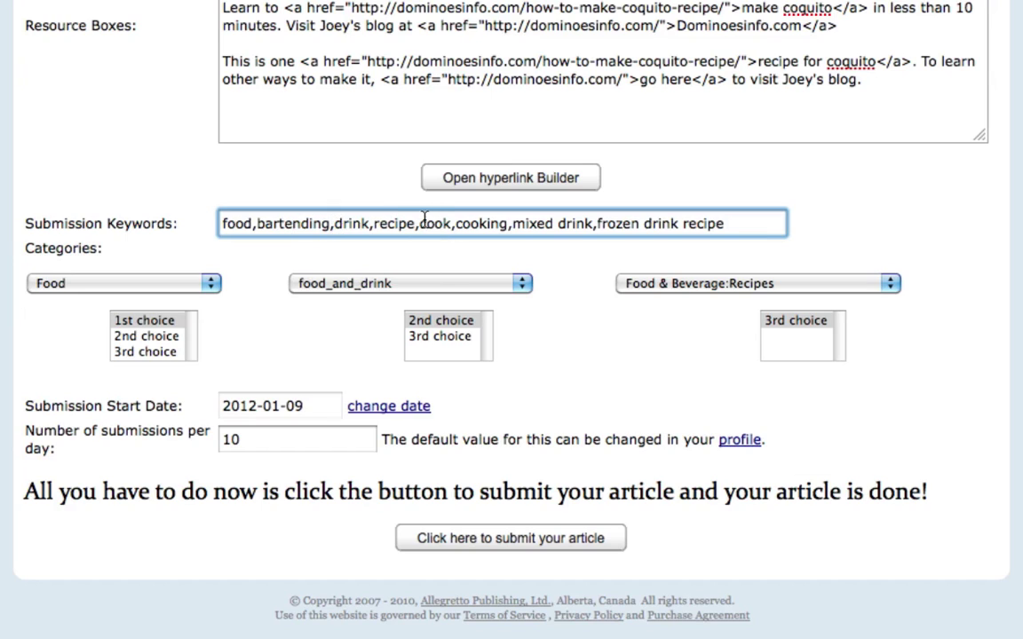
left_click(433, 227)
left_click(490, 226)
Check the article's first, second and third choice categories and its number of submissions per day.
left_click(206, 282)
left_click(206, 283)
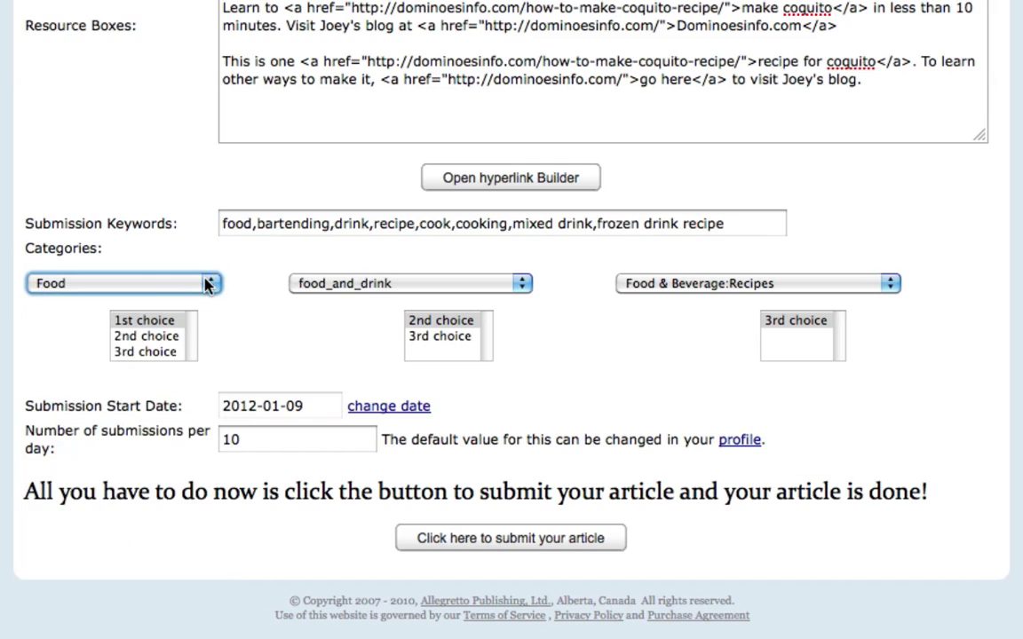
left_click(142, 283)
scroll(132, 409, "down", 3)
scroll(132, 409, "down", 4)
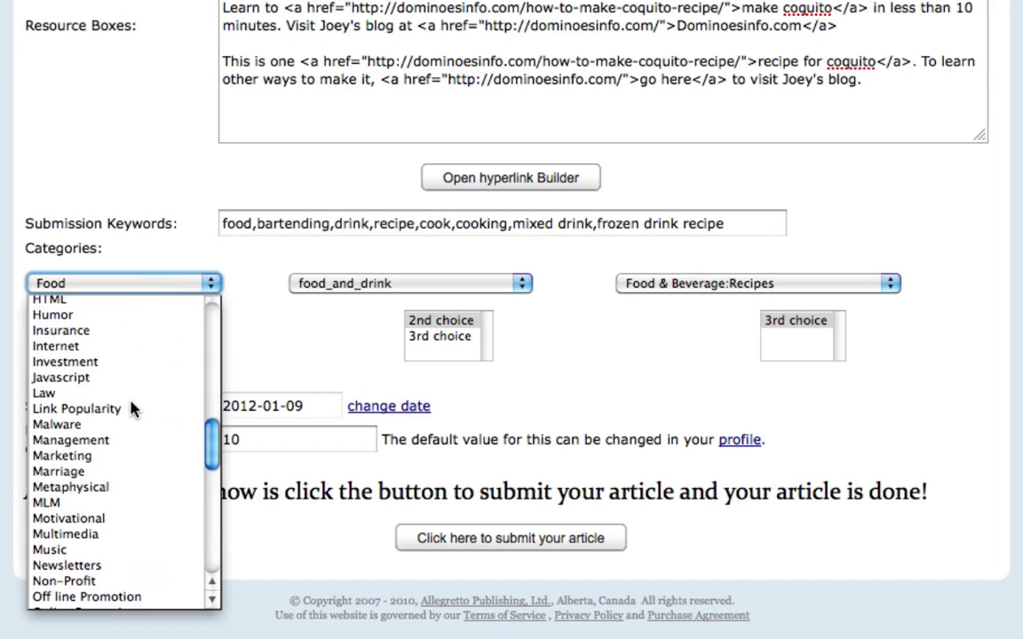
left_click(195, 258)
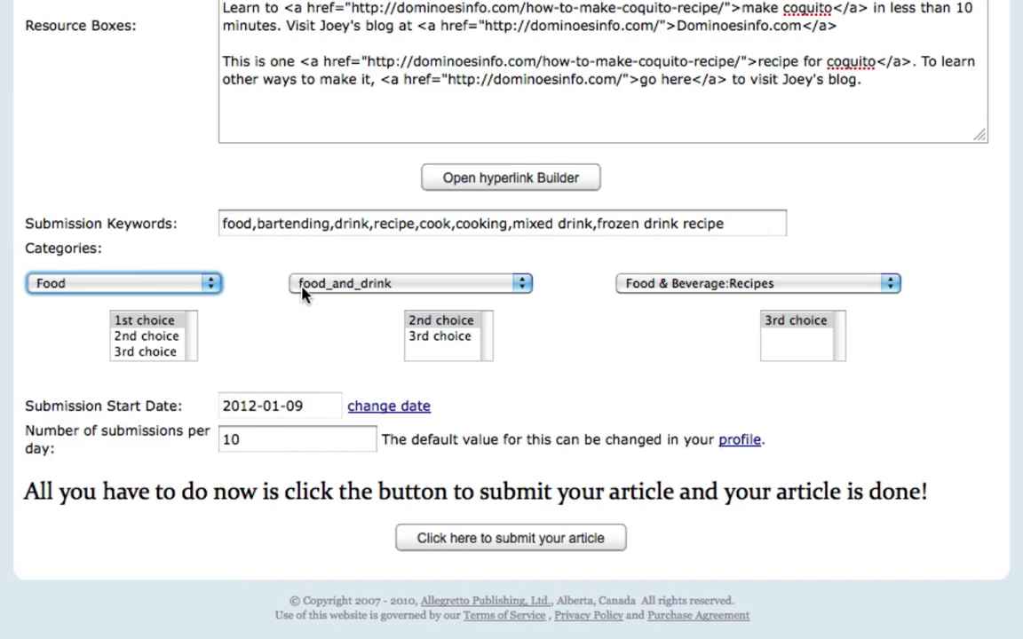
left_click(422, 286)
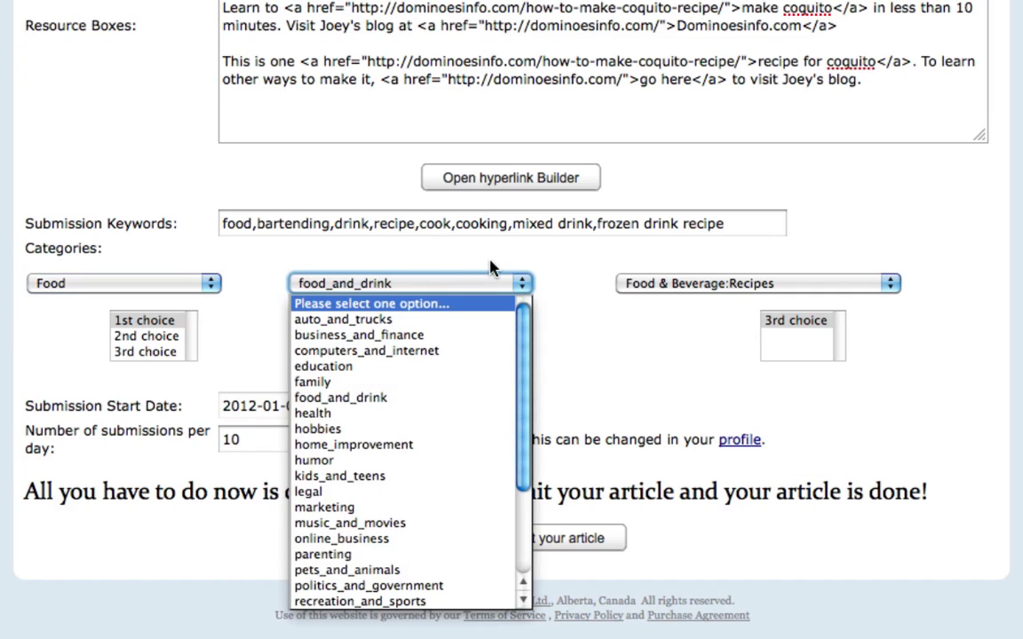
left_click(584, 282)
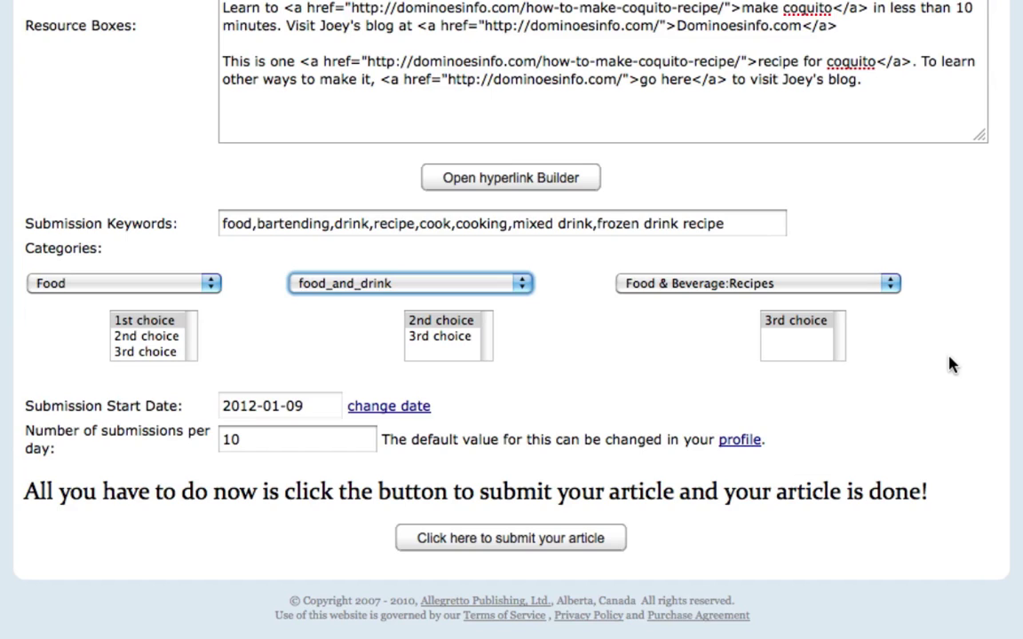
left_click(609, 385)
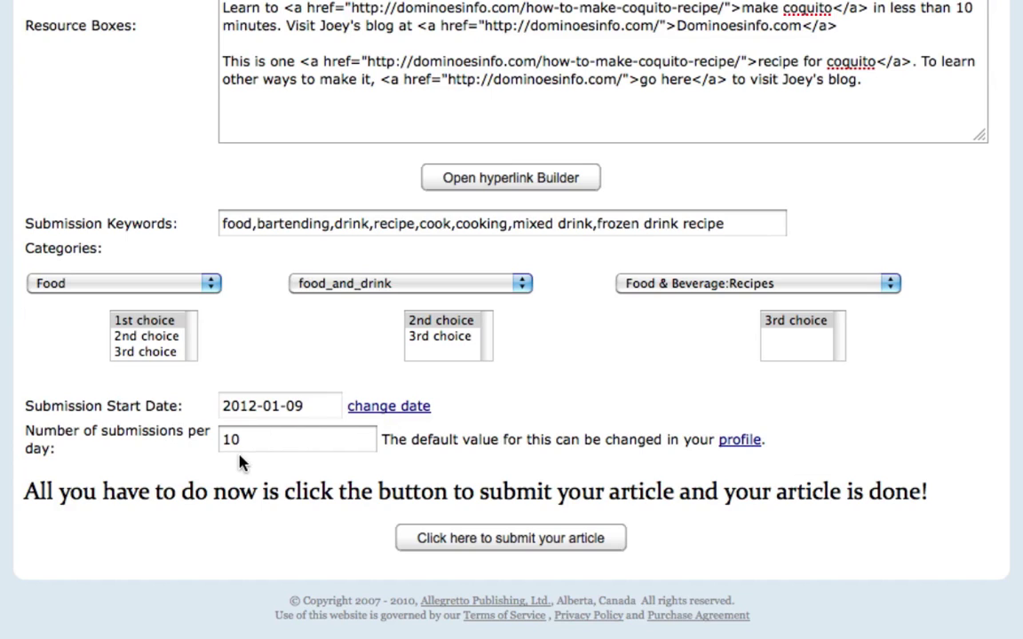
double_click(274, 443)
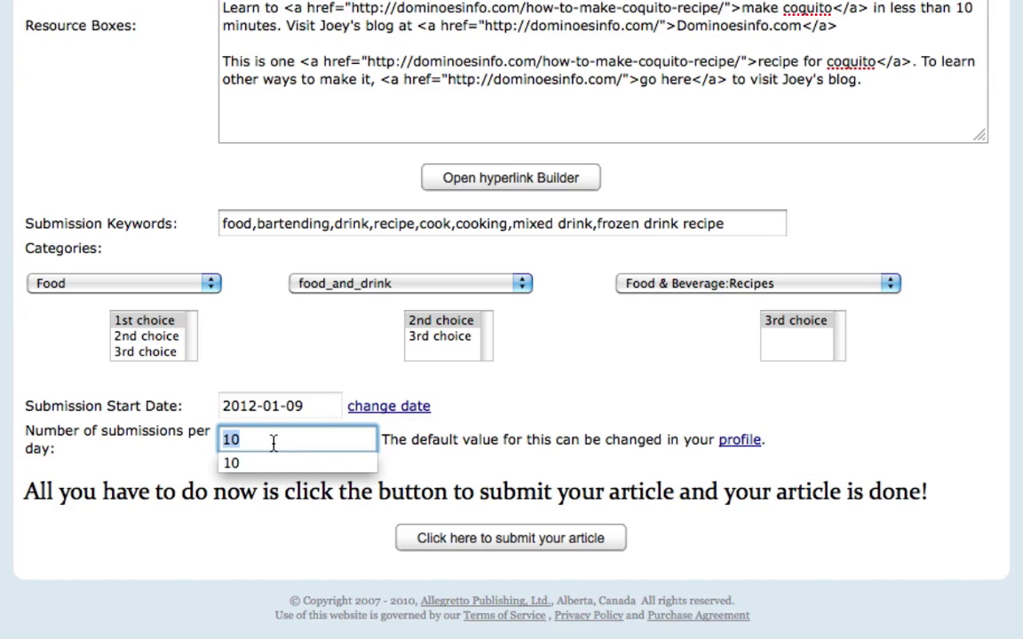
left_click(251, 443)
double_click(252, 443)
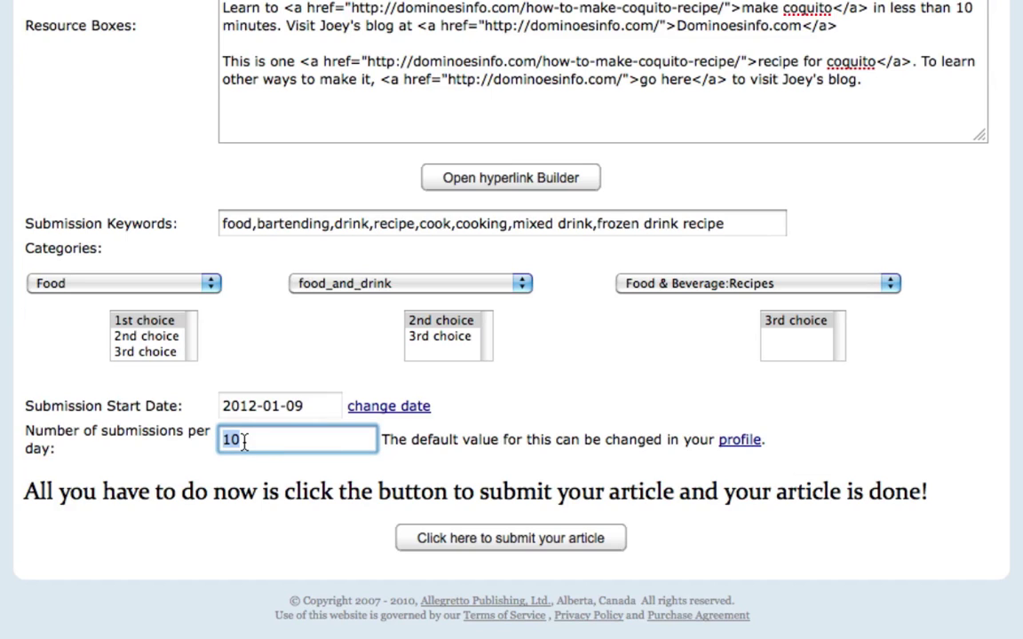
left_click(244, 442)
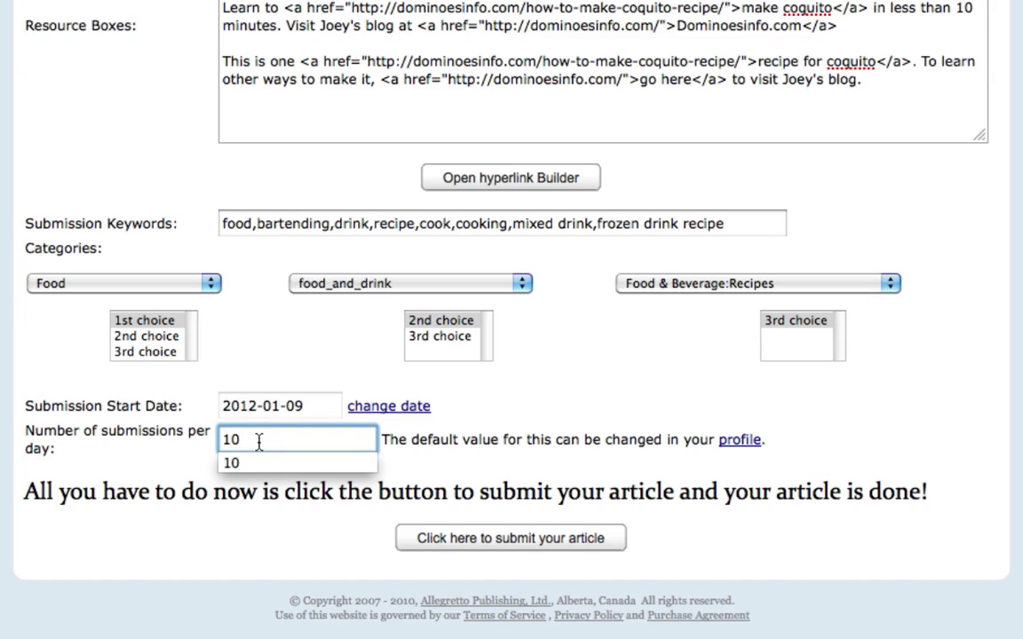
left_click_drag(254, 440, 213, 442)
left_click(441, 430)
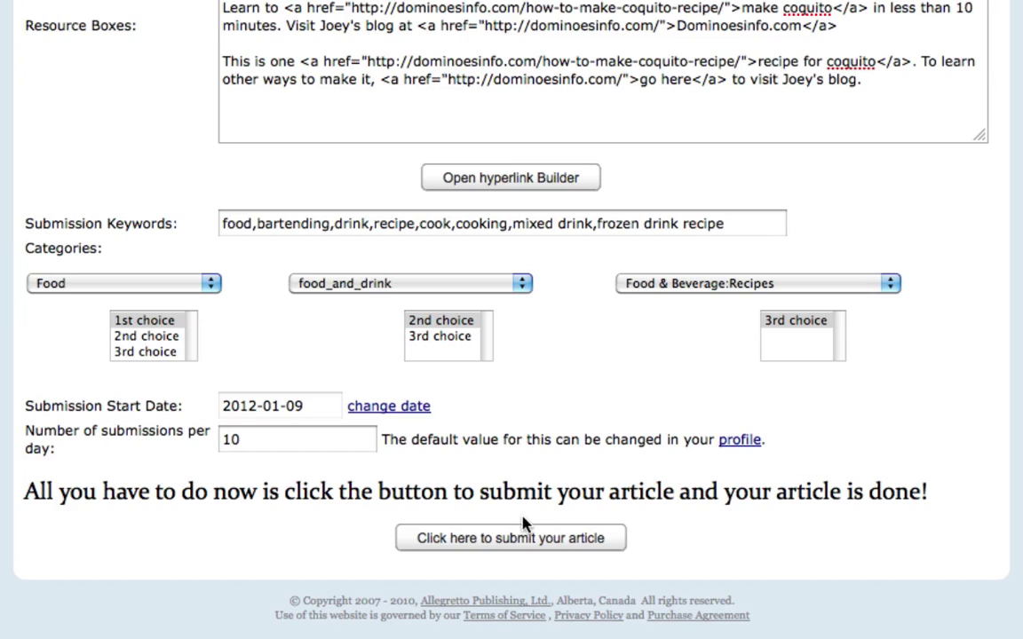
Submit the coquito article for distribution.
left_click(522, 539)
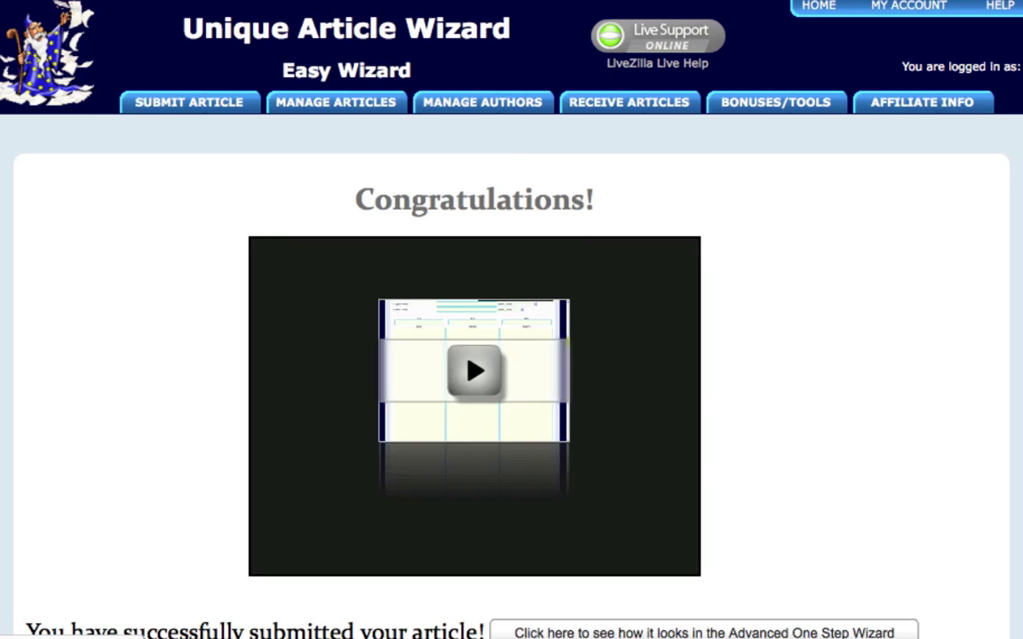
scroll(511, 355, "down", 3)
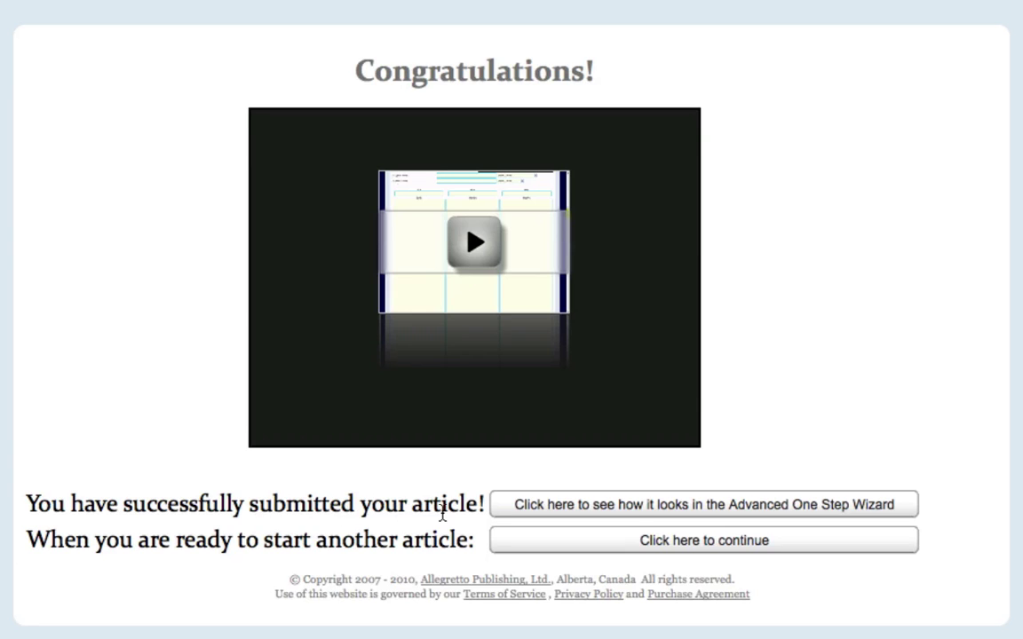
scroll(870, 272, "up", 3)
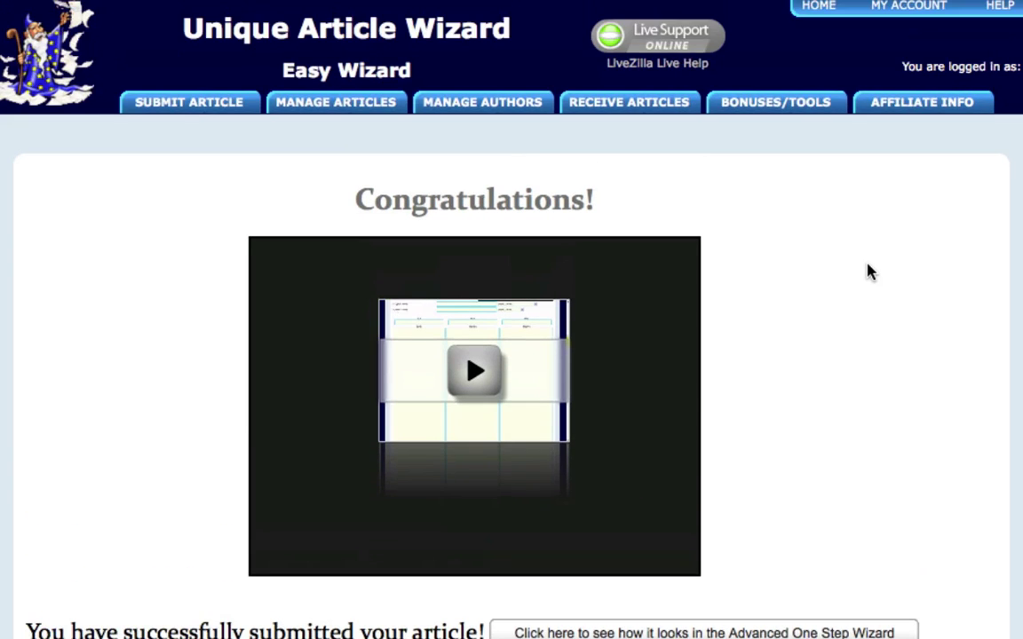
scroll(870, 271, "down", 3)
scroll(796, 473, "up", 3)
List the articles of the "playing dominoes" project and open the submission report of the sent article "How To Play Dominoes".
mouse_move(352, 103)
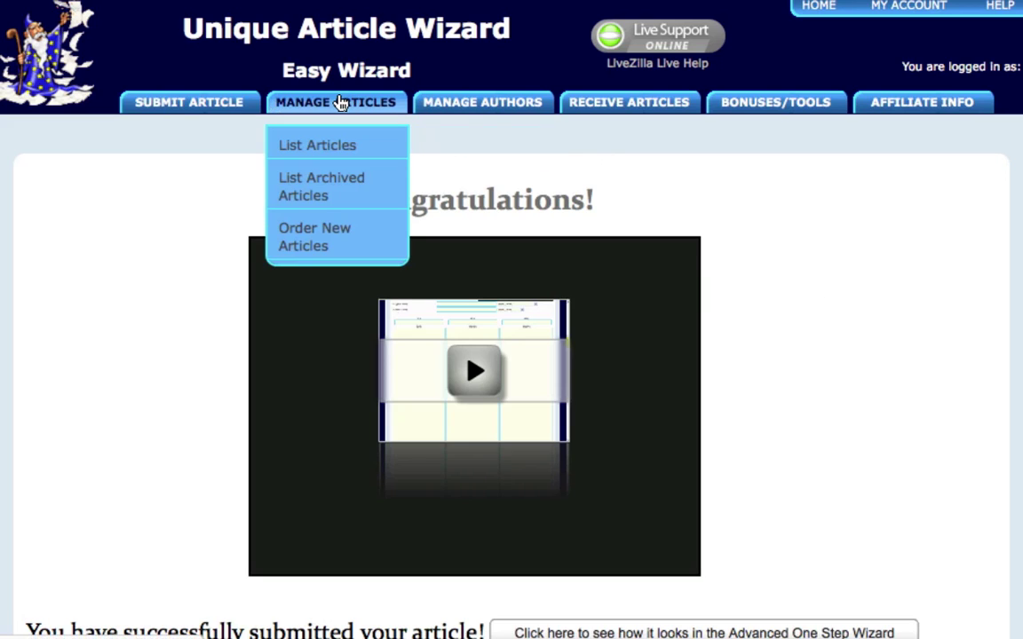
left_click(336, 147)
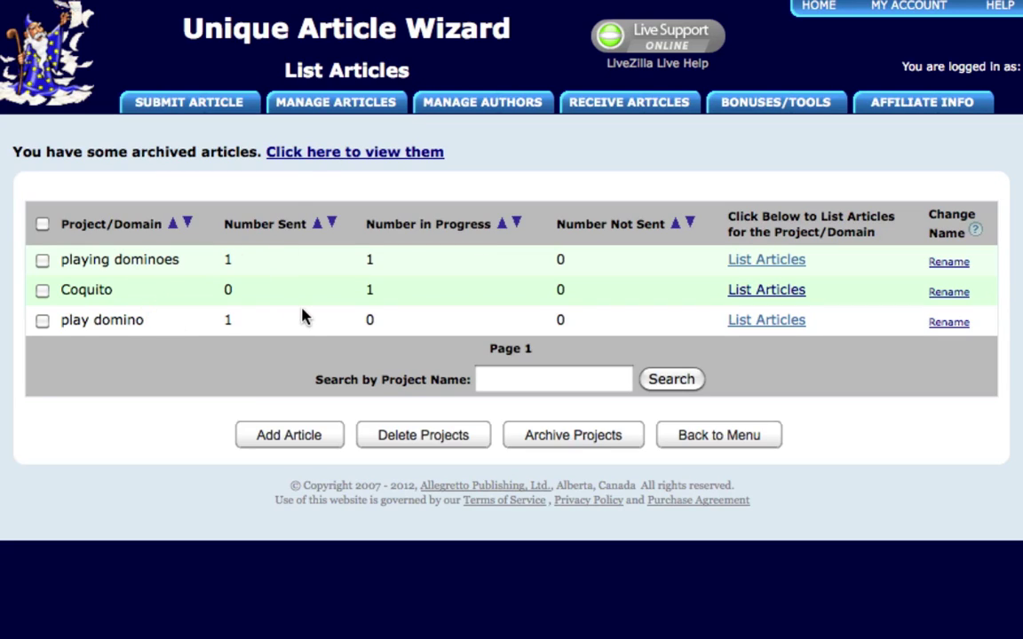
left_click(758, 263)
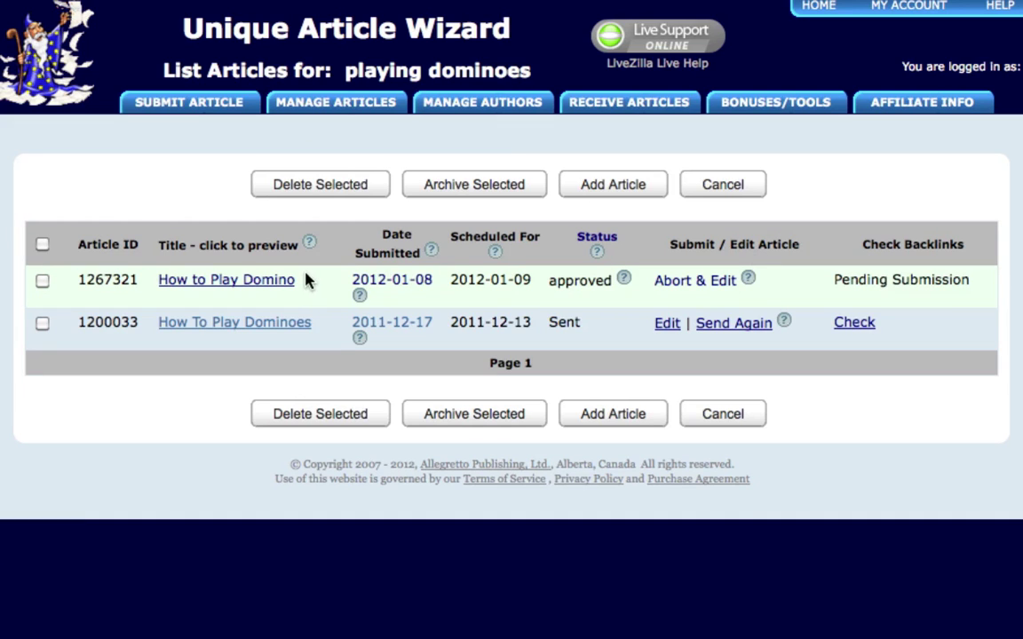
left_click(391, 324)
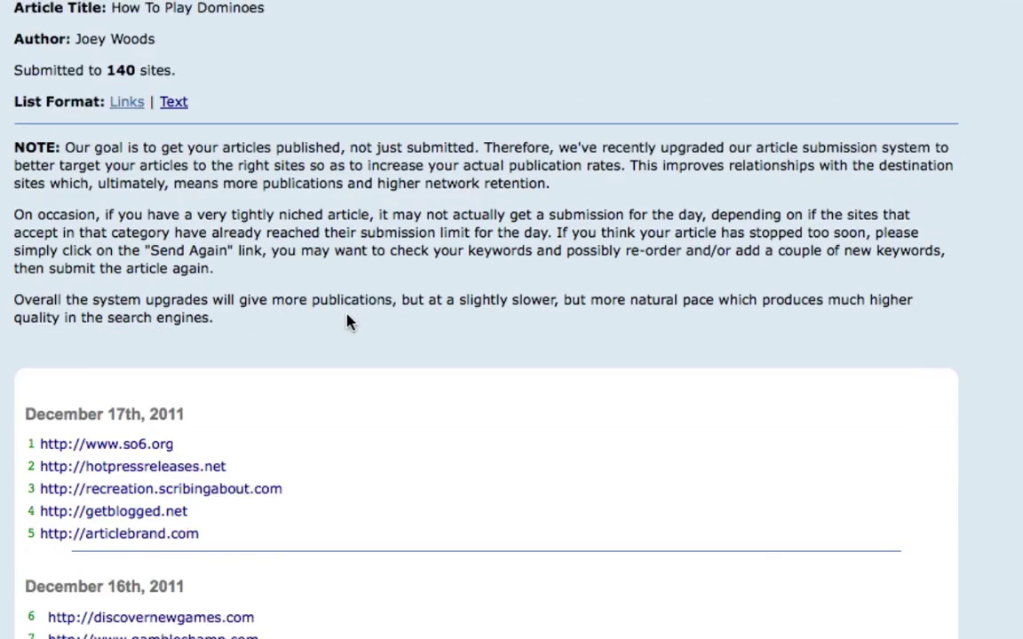
Examine the dated list of sites to which the "How To Play Dominoes" article was submitted.
scroll(348, 321, "down", 8)
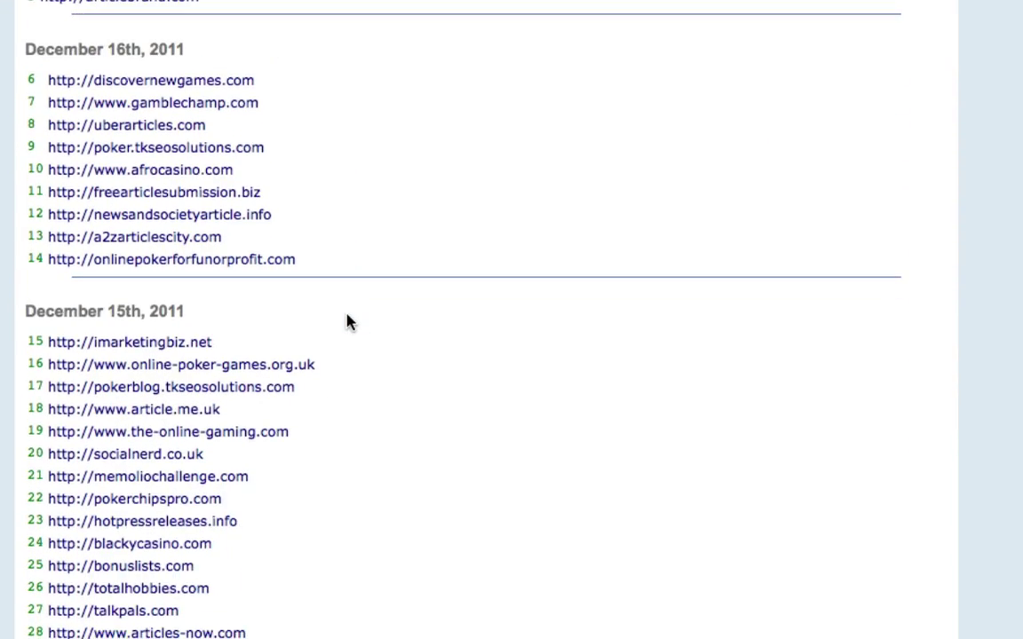
scroll(348, 321, "down", 4)
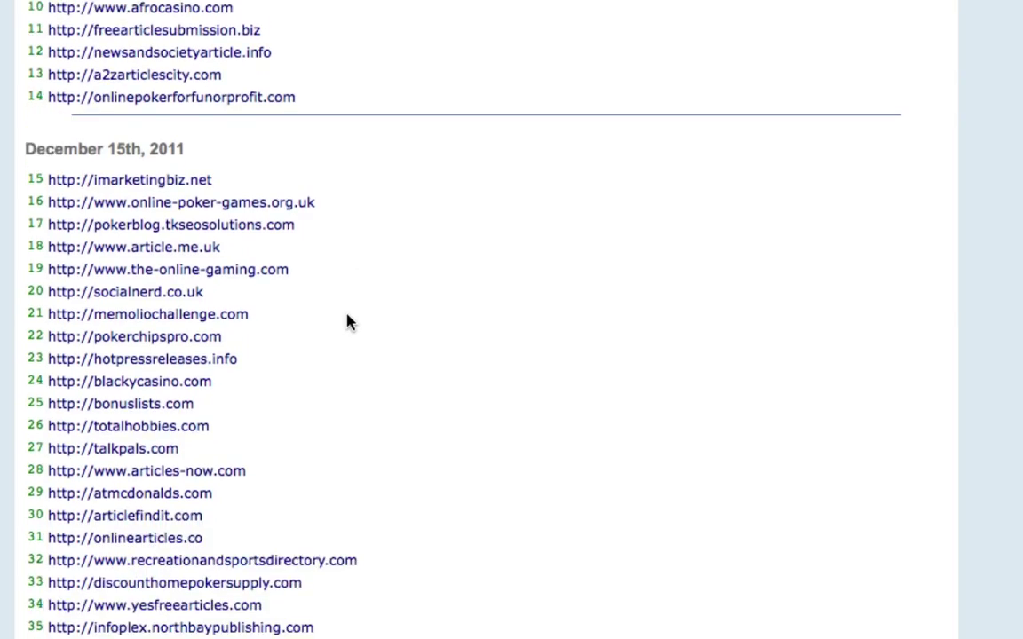
scroll(348, 322, "down", 15)
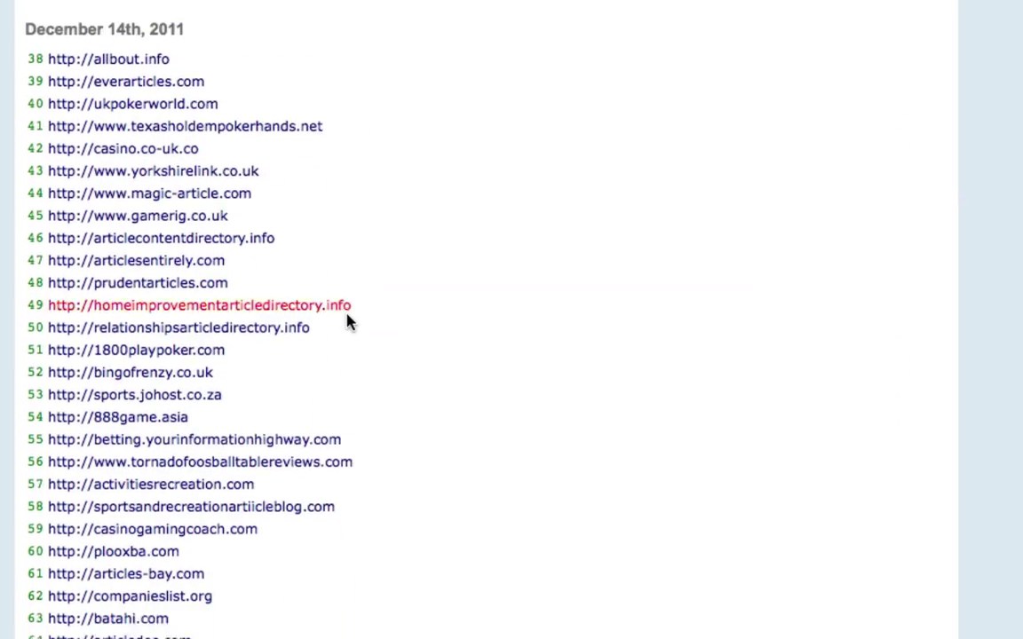
scroll(348, 322, "down", 18)
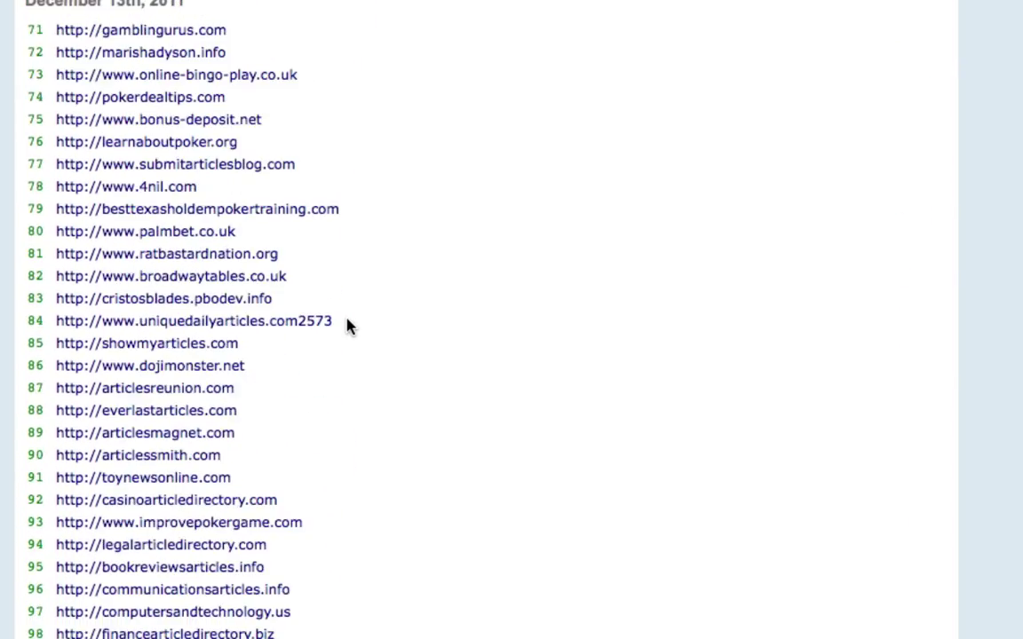
scroll(348, 327, "down", 17)
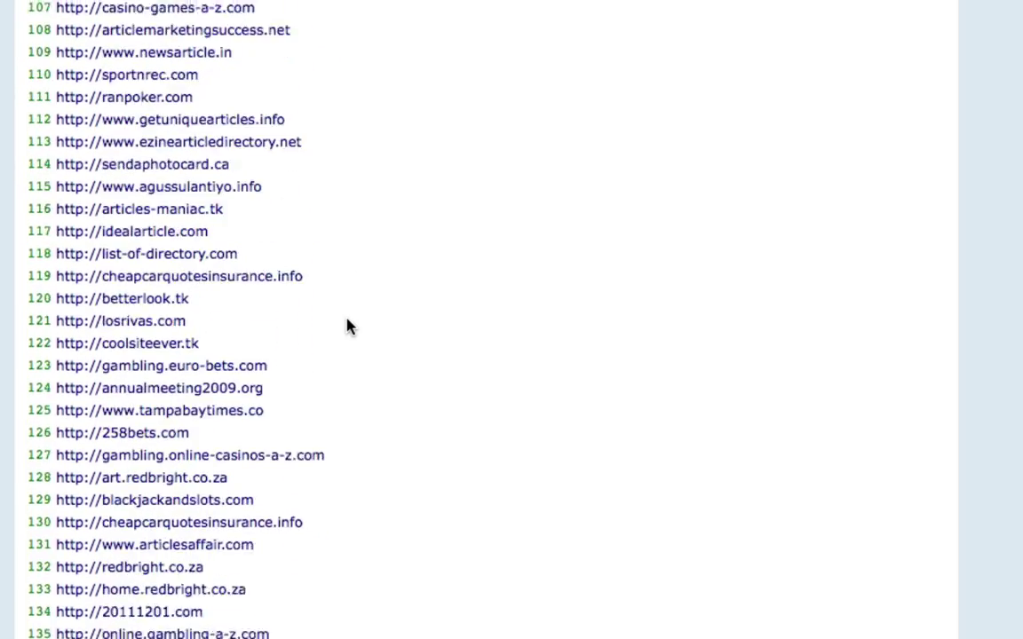
scroll(348, 327, "down", 5)
scroll(348, 327, "up", 18)
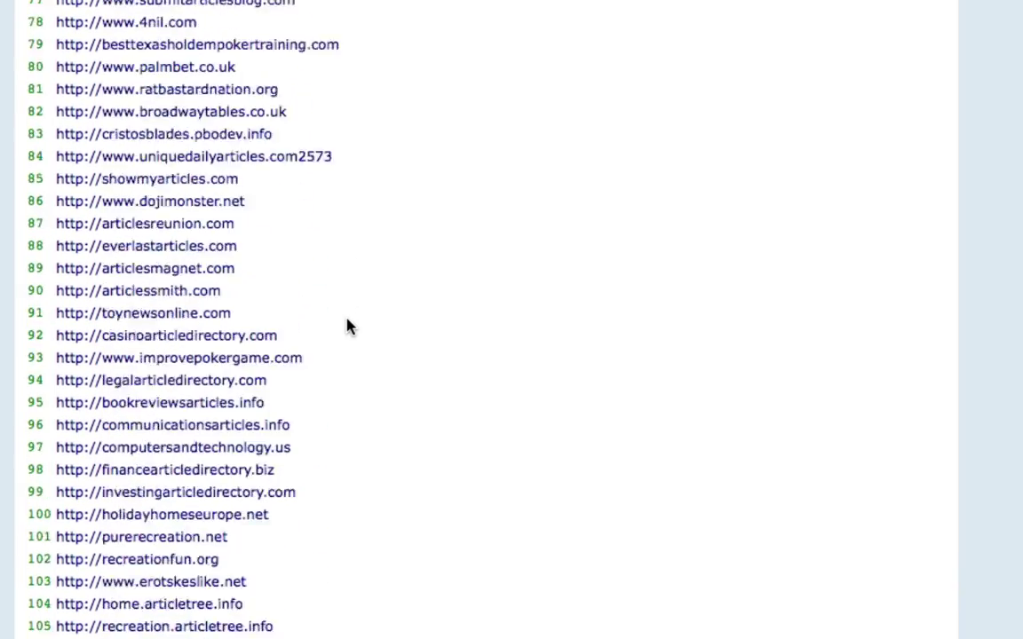
Switch to Market Samurai and check the Google rankings of the coquito project's tracked keywords.
scroll(348, 327, "up", 20)
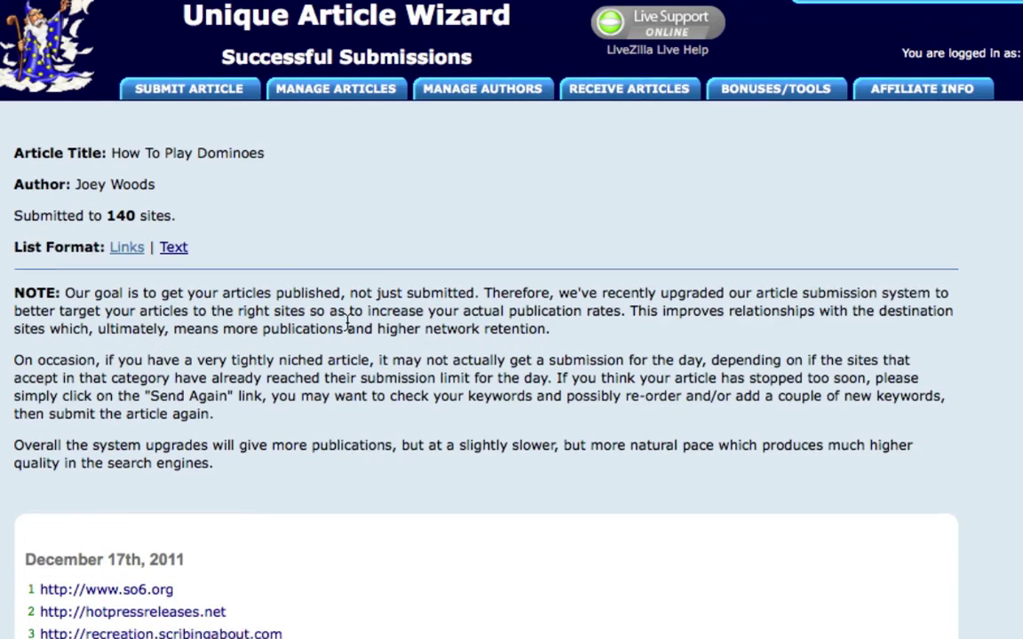
scroll(348, 326, "up", 1)
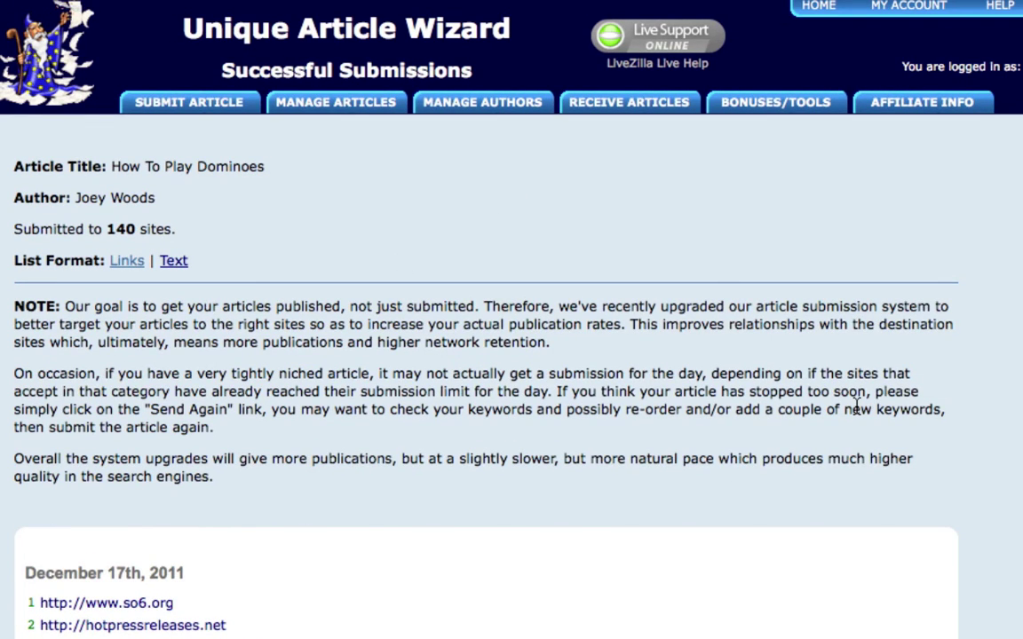
left_click(903, 597)
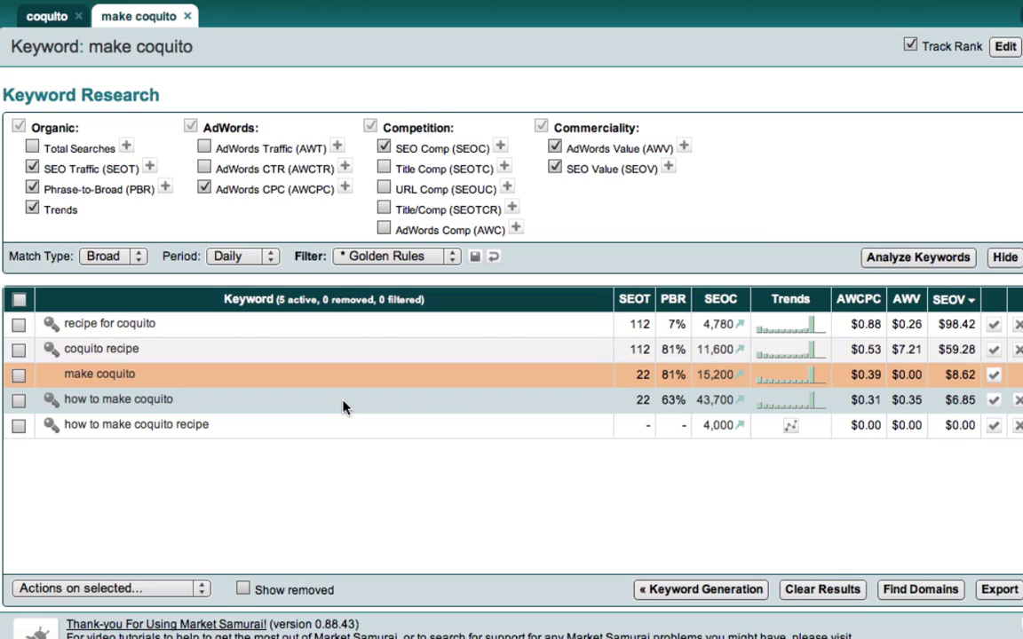
left_click(49, 25)
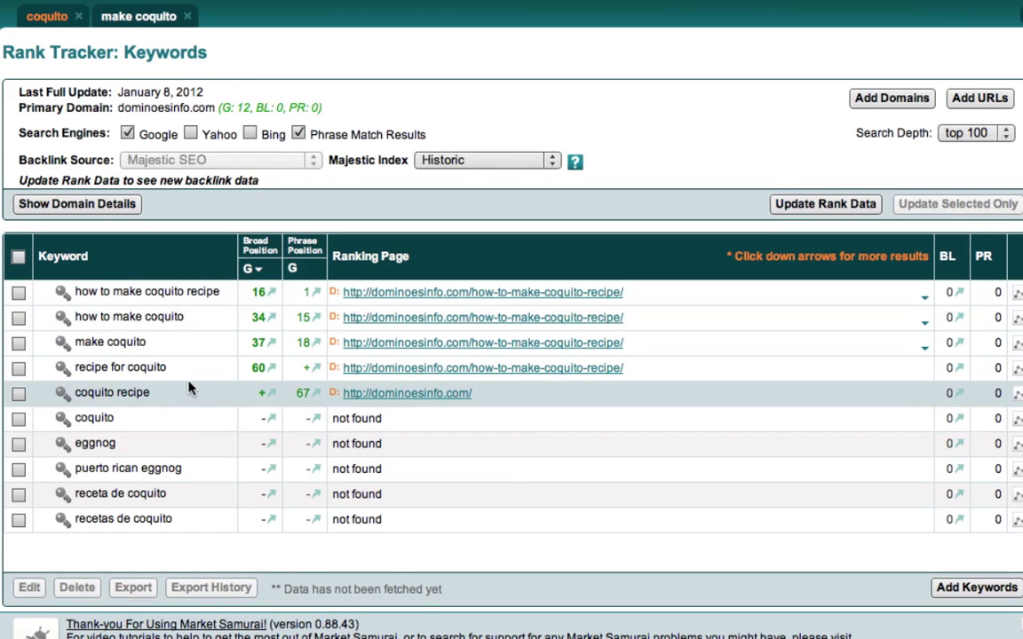
Review the keyword research figures for "make coquito", and switch back to the article's submission report in Firefox.
left_click(140, 20)
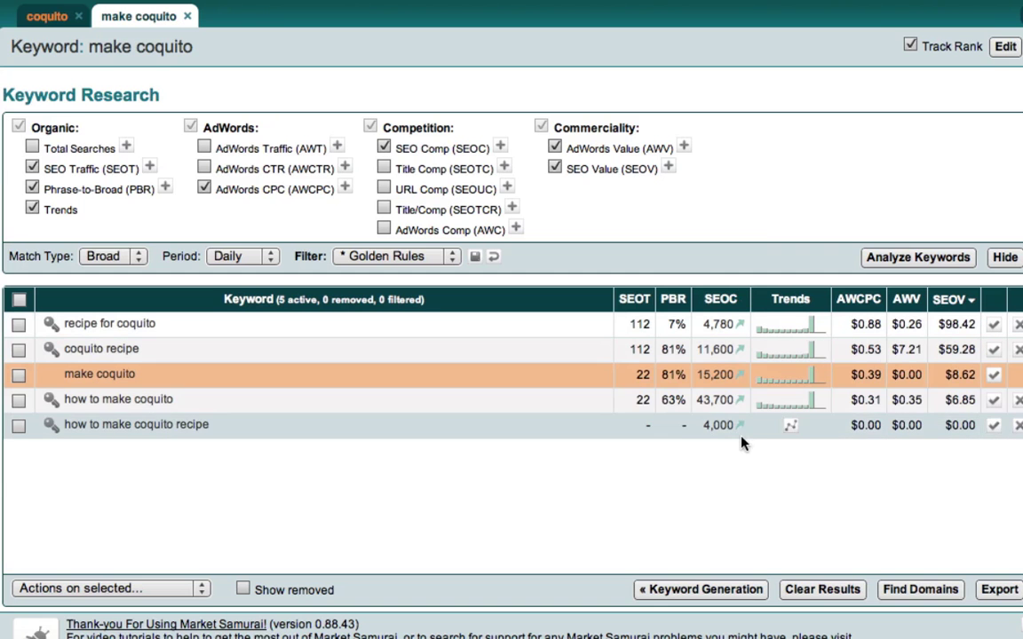
left_click(955, 377)
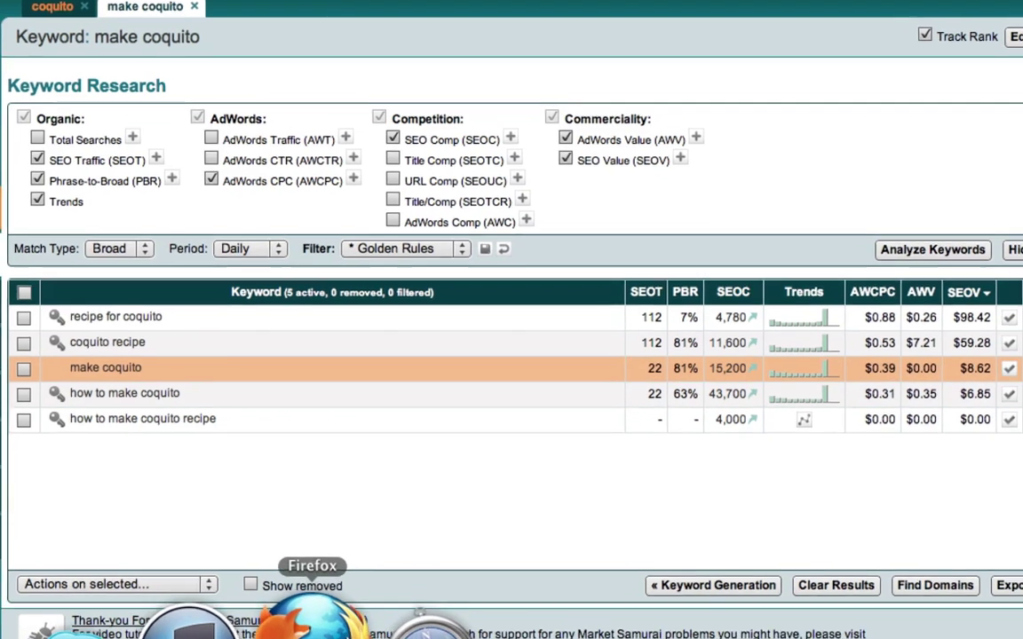
left_click(388, 622)
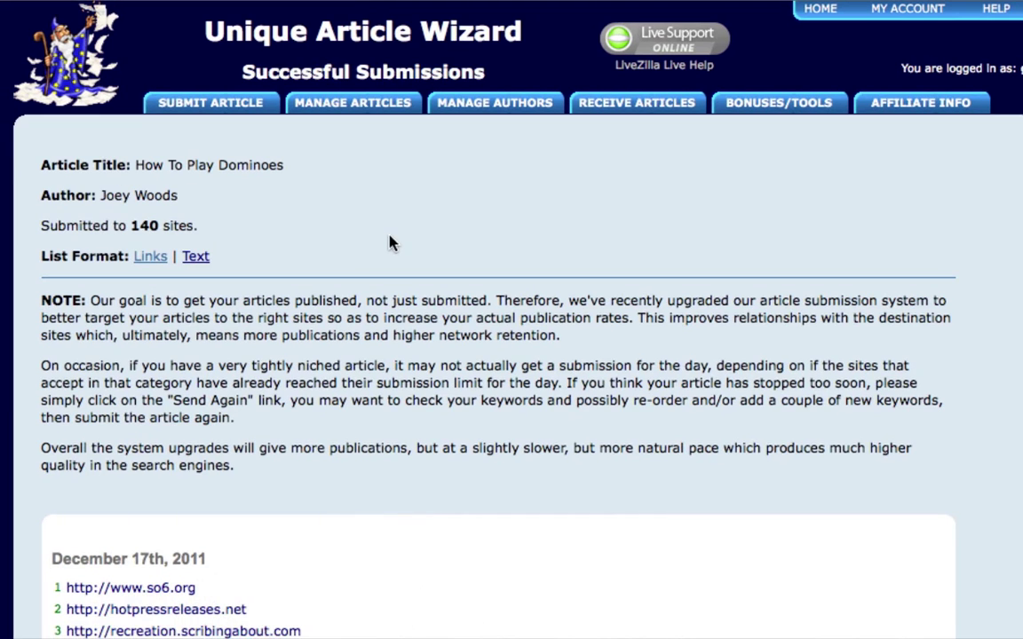